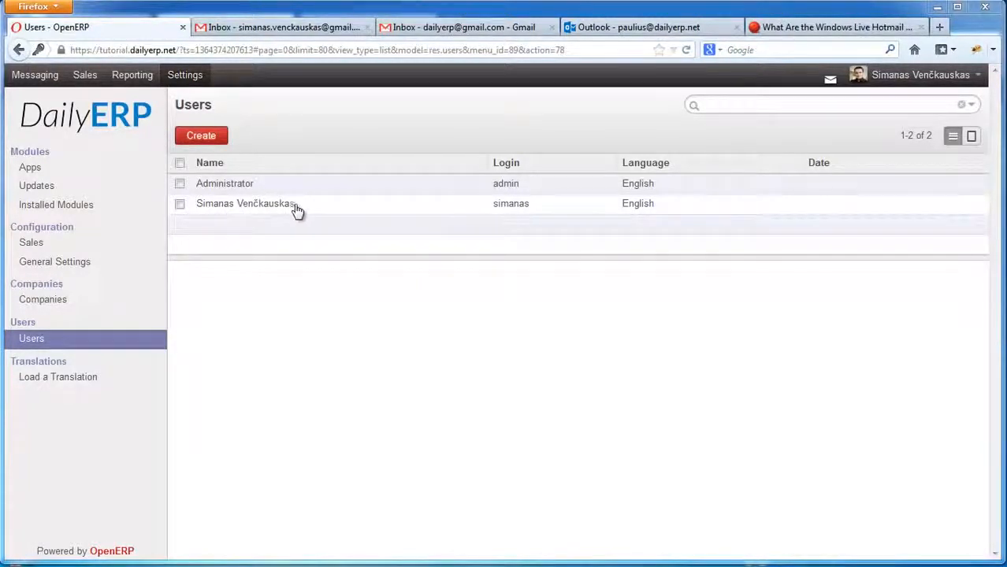
Open the second user and view rights: Sales Manager, HR Employee, Sharing User, Administration Settings.
left_click(266, 211)
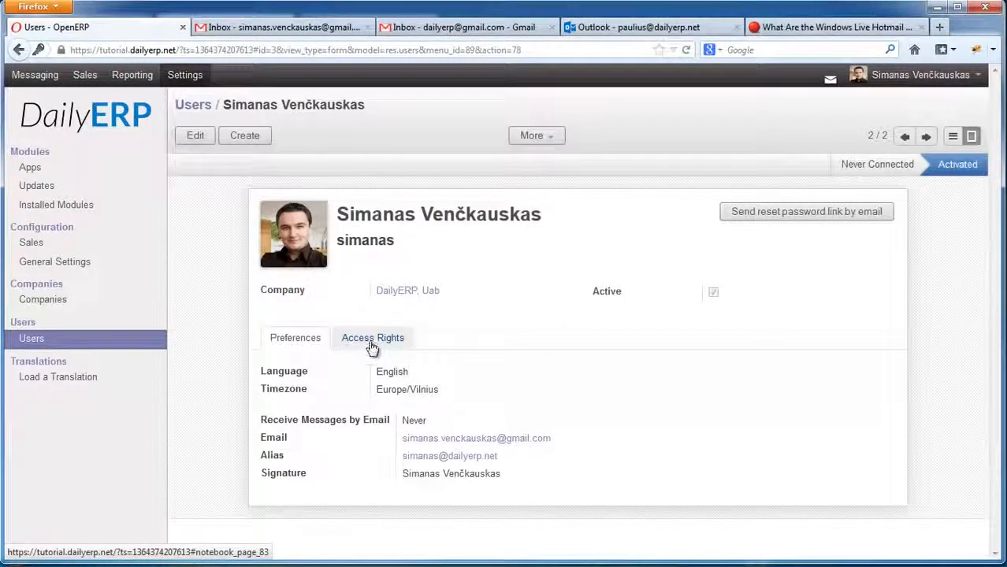
left_click(371, 347)
scroll(389, 353, "down", 2)
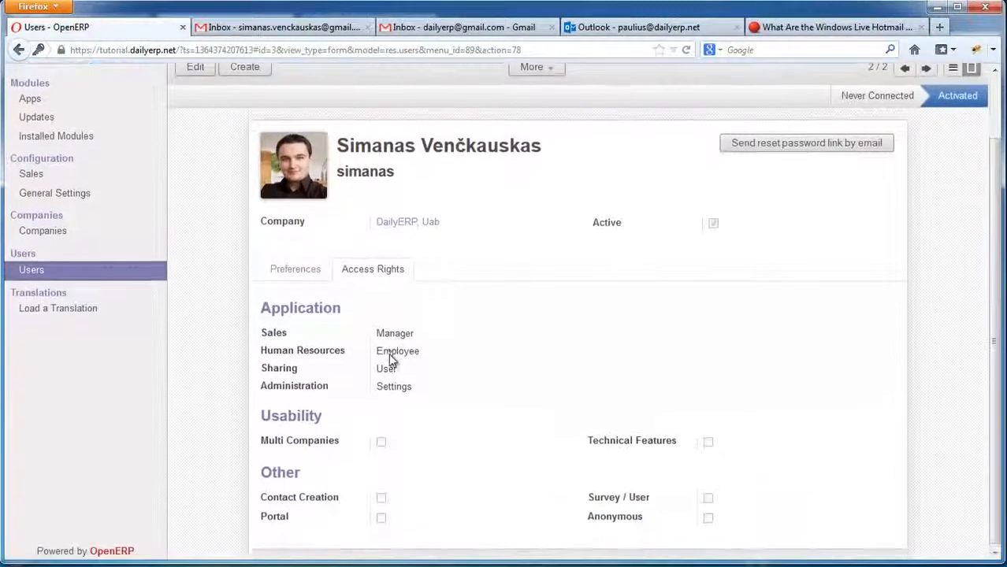
scroll(353, 348, "up", 2)
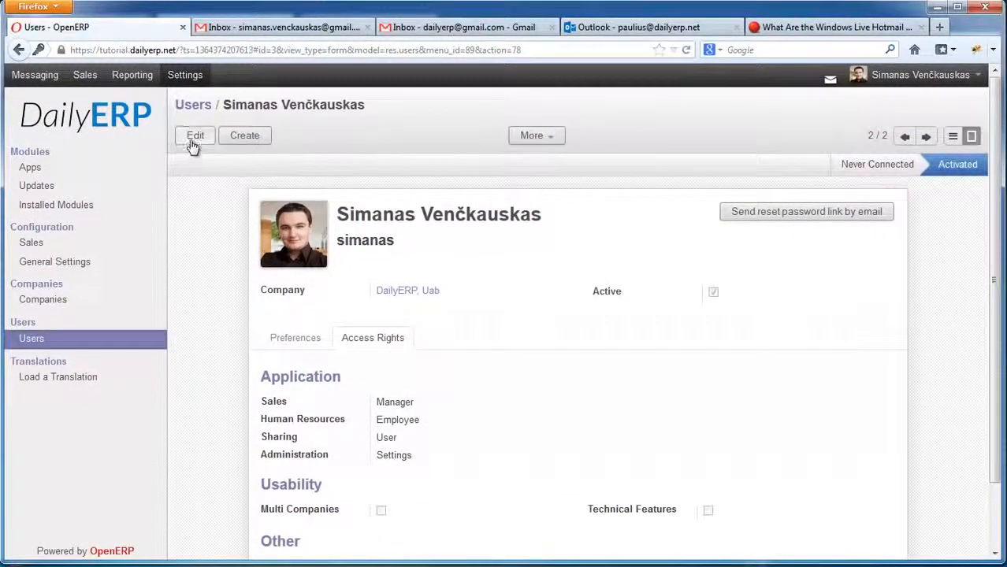
Put the second user's record into edit mode.
left_click(193, 140)
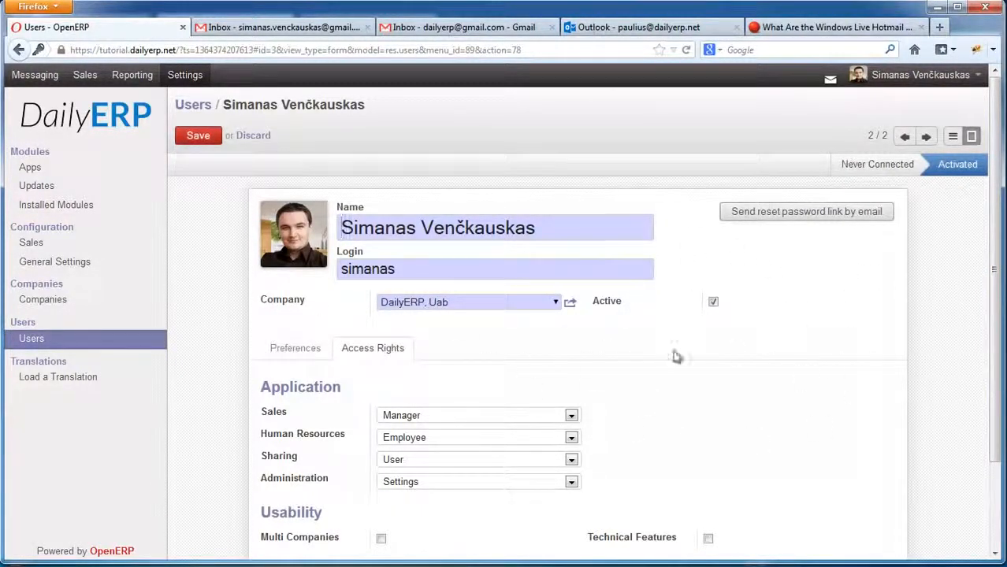
scroll(569, 339, "down", 2)
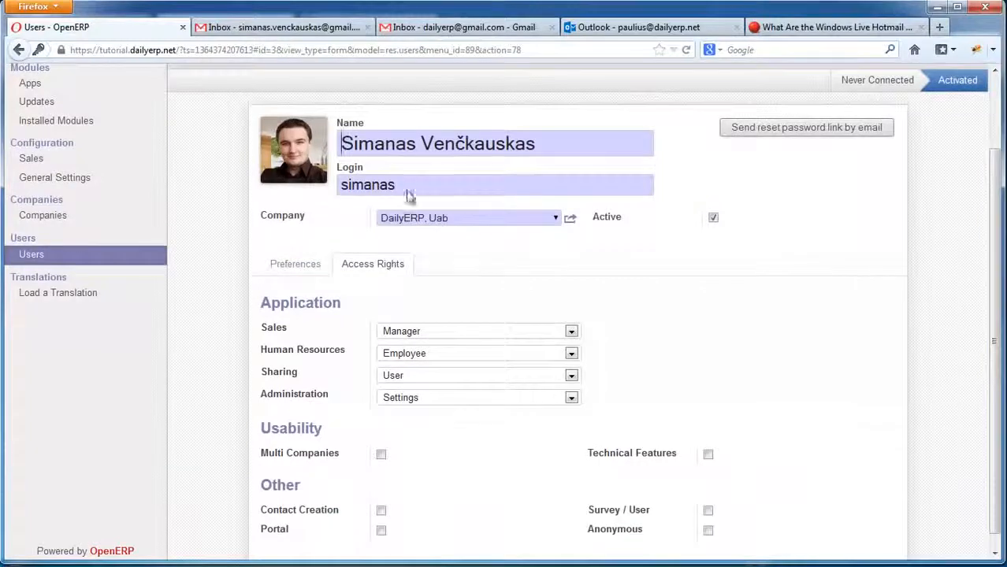
scroll(375, 281, "down", 1)
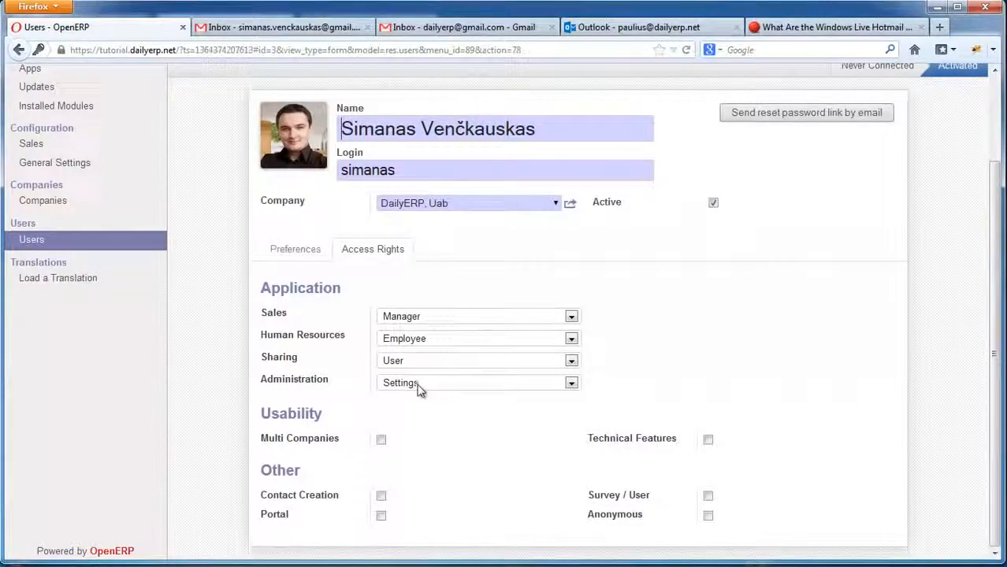
scroll(445, 412, "up", 3)
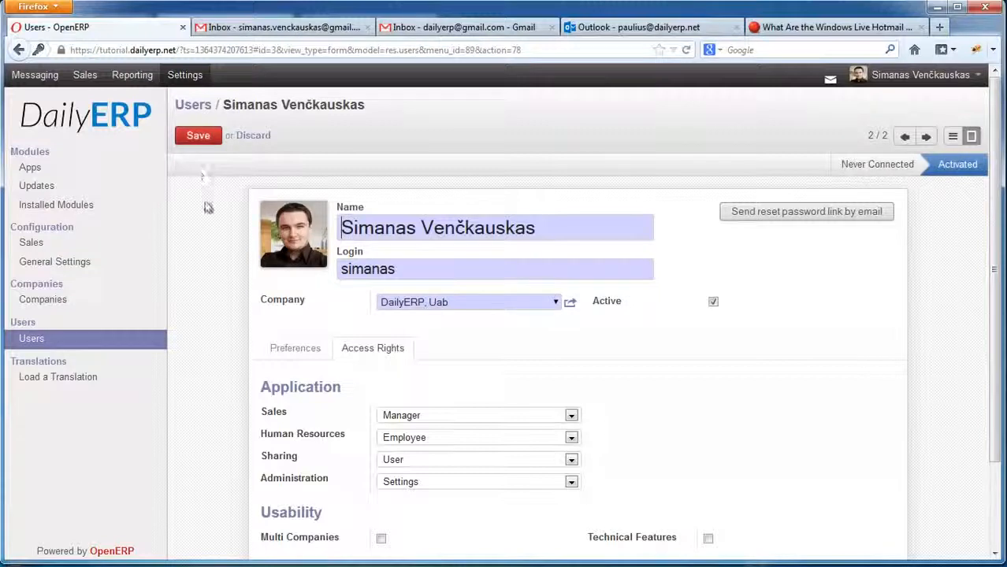
scroll(501, 438, "down", 3)
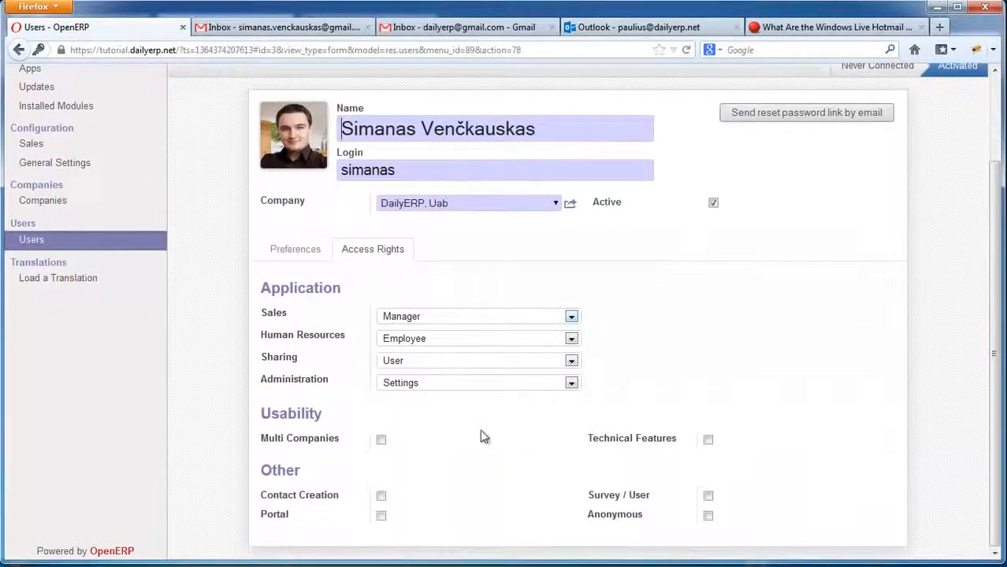
Review the Administration access choices, leaving it set to Settings.
left_click(423, 388)
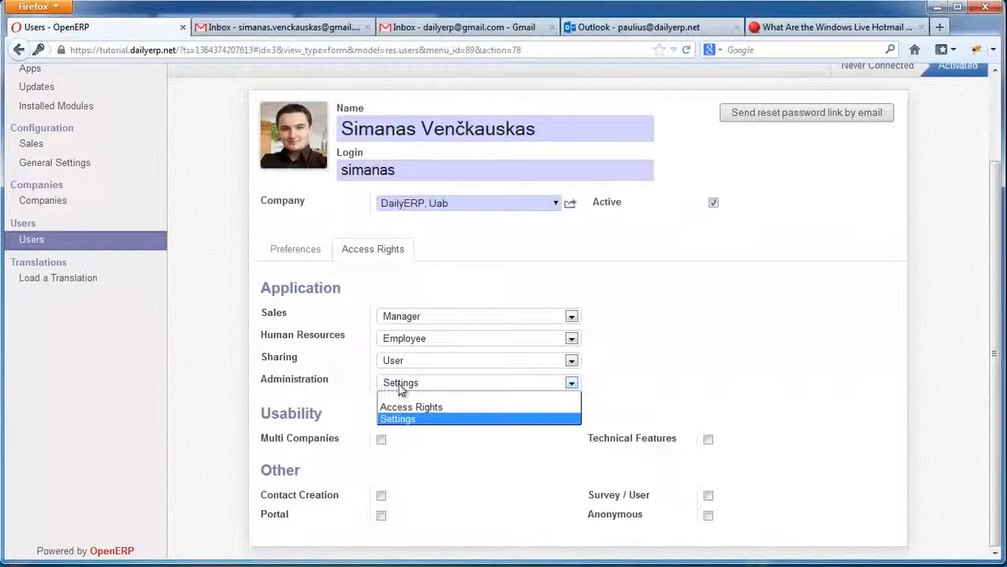
left_click(401, 420)
left_click(411, 387)
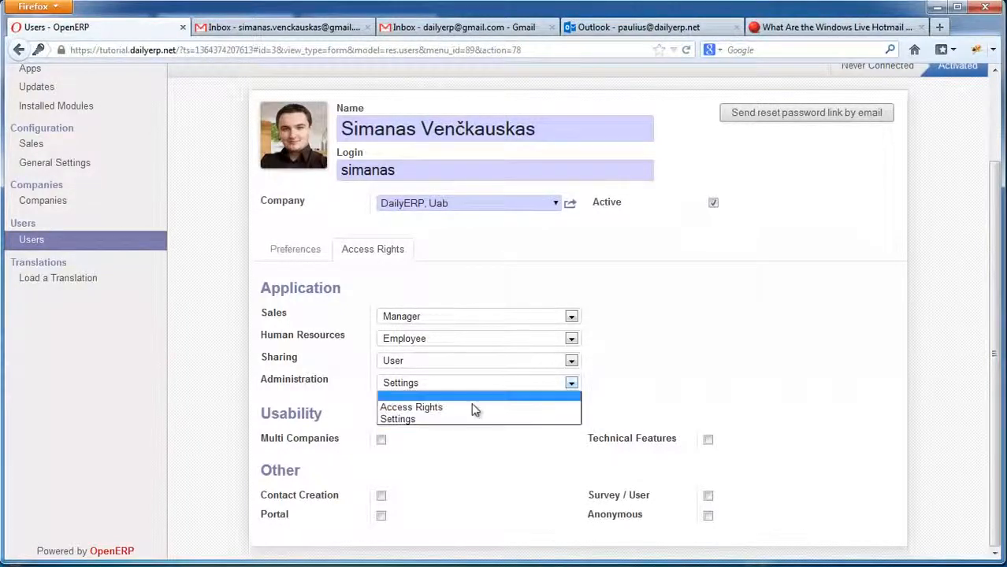
left_click(407, 421)
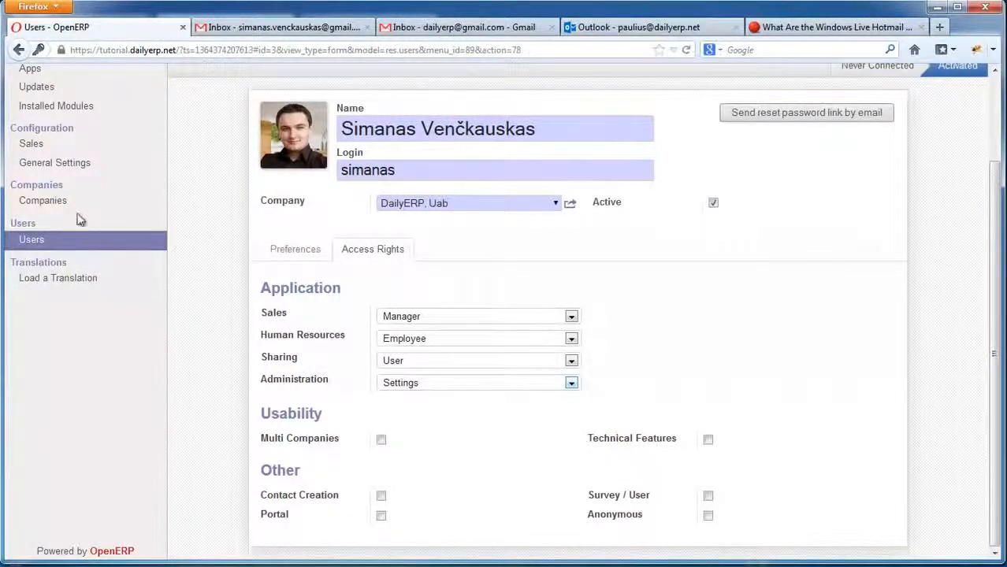
scroll(79, 219, "up", 3)
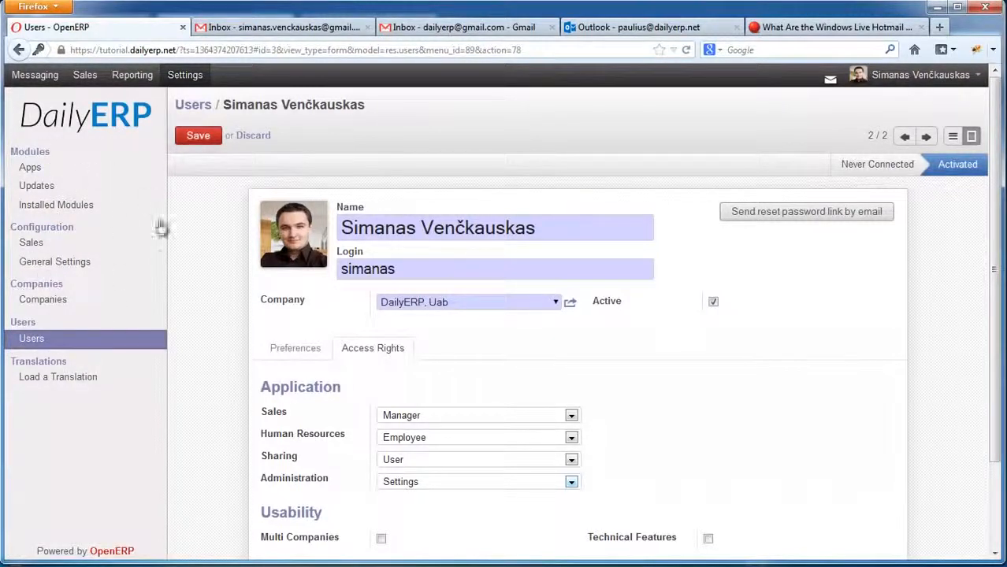
left_click(430, 484)
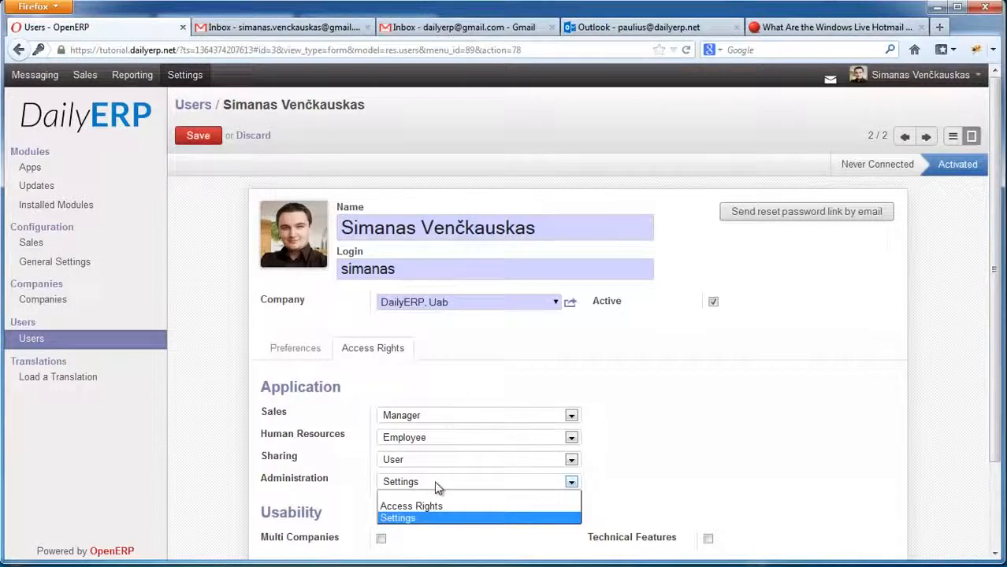
left_click(439, 487)
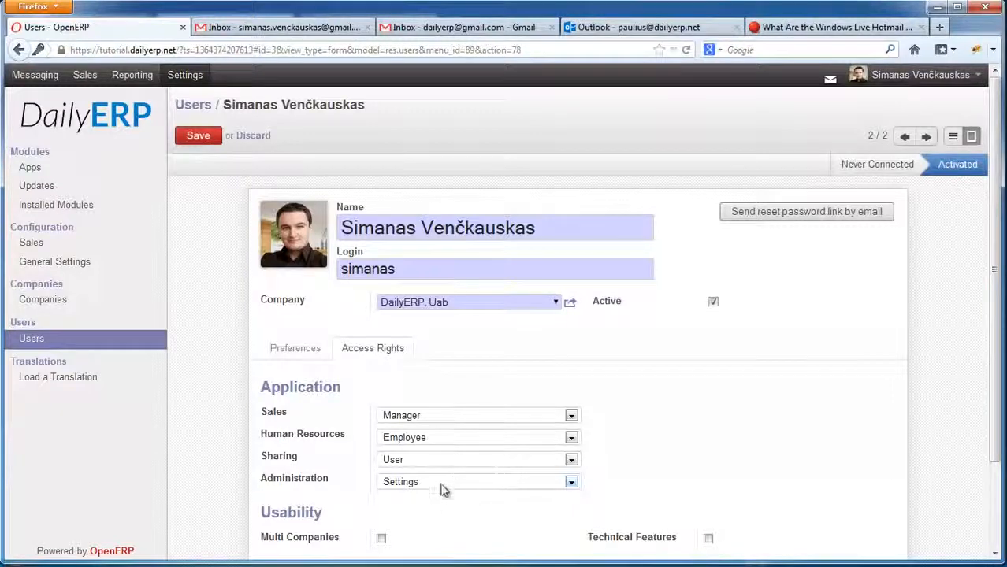
scroll(438, 497, "down", 3)
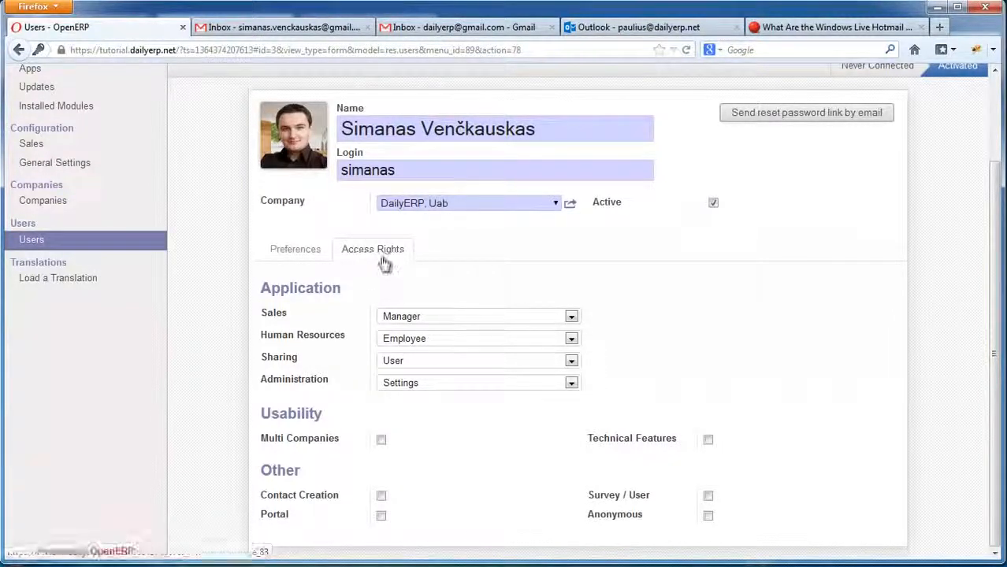
scroll(378, 322, "up", 2)
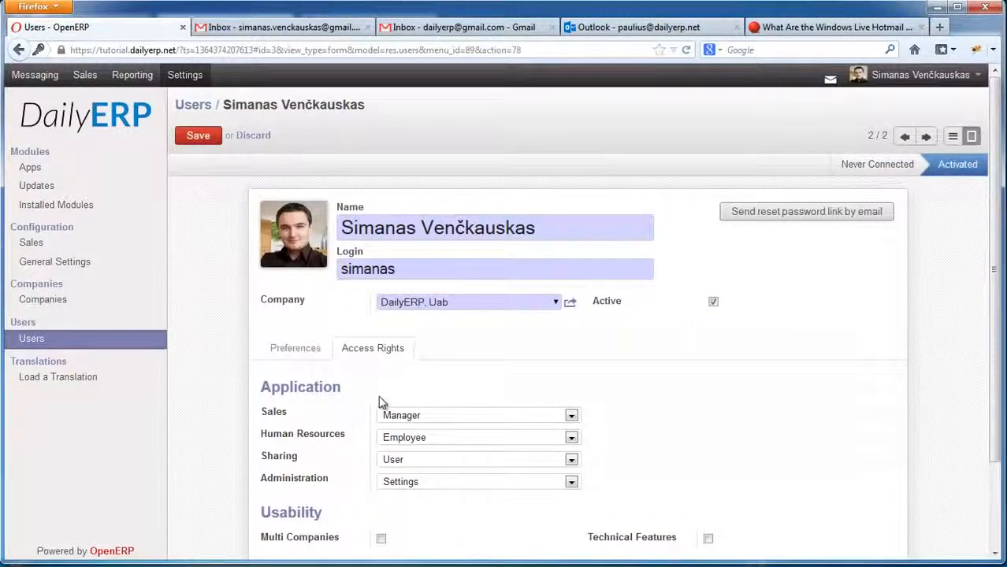
scroll(370, 410, "down", 2)
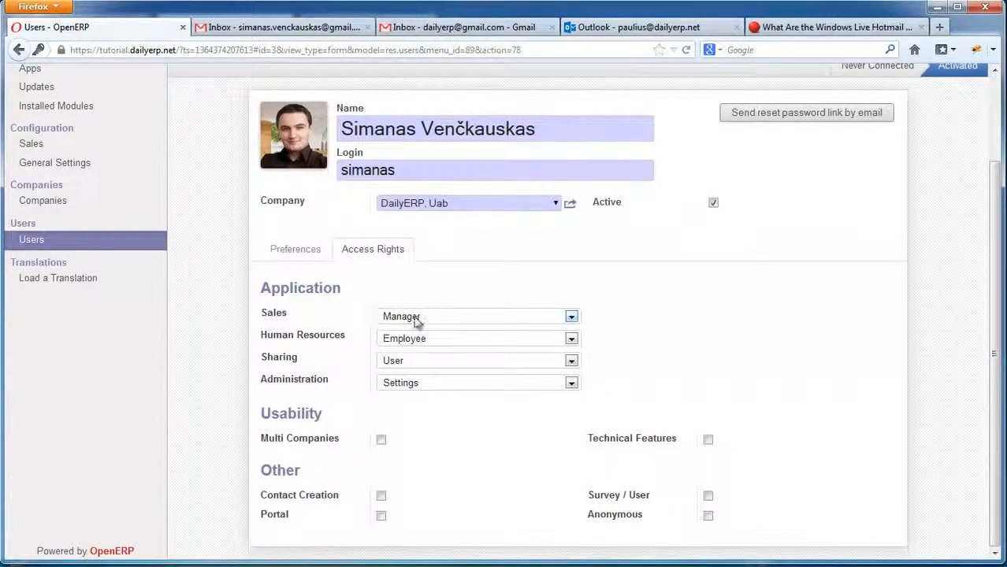
left_click(451, 319)
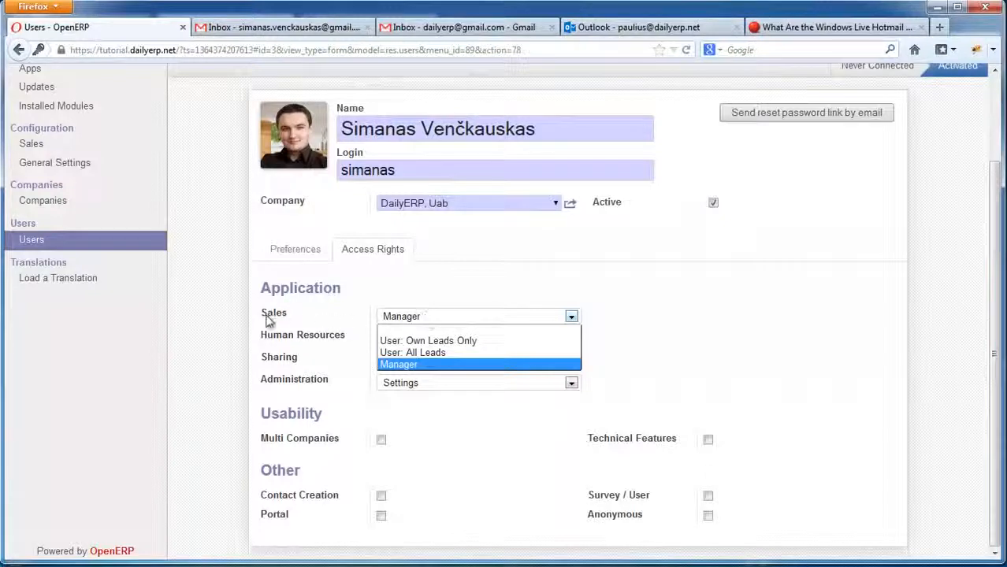
left_click(416, 367)
left_click(405, 339)
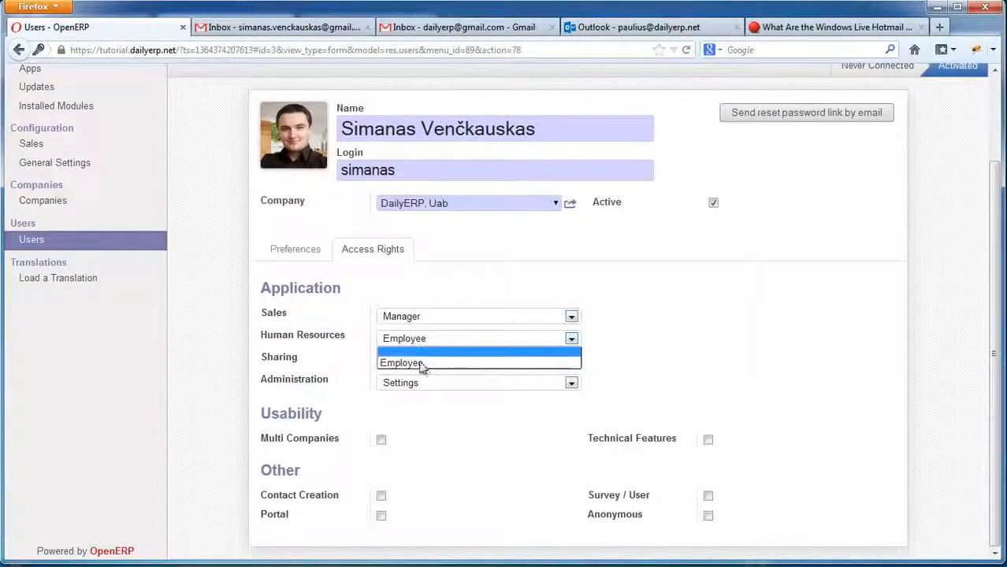
left_click(412, 364)
left_click(427, 360)
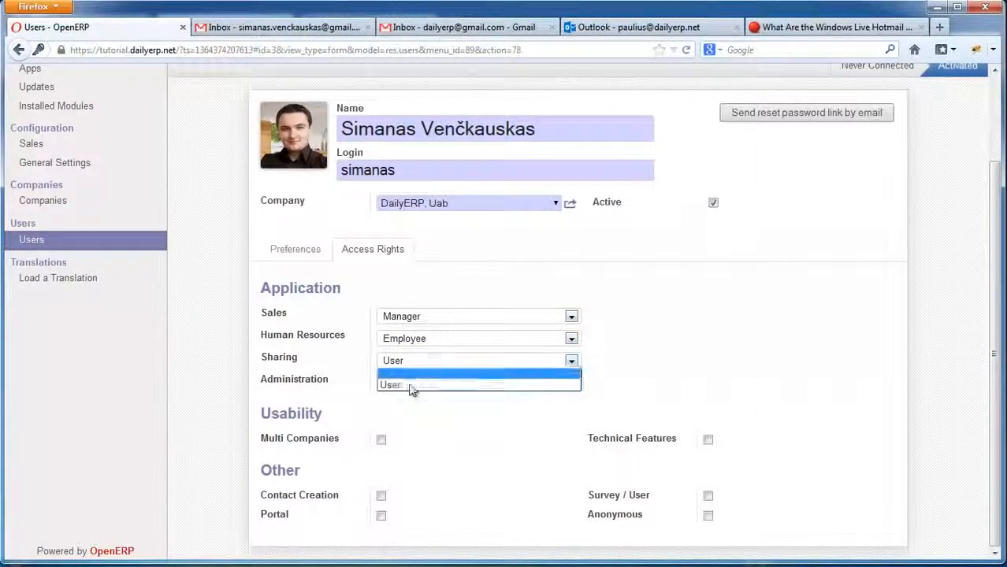
left_click(405, 386)
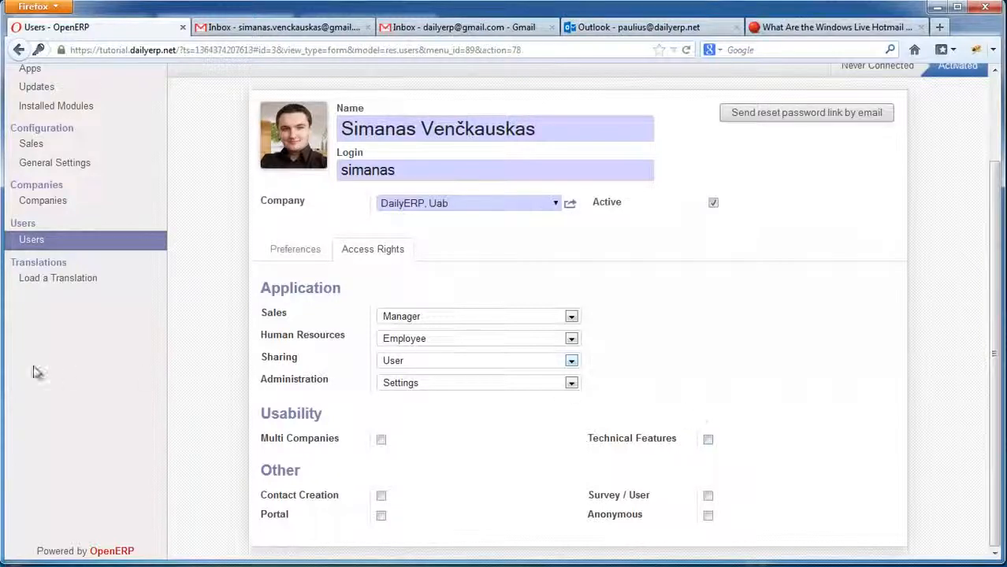
scroll(57, 342, "up", 1)
scroll(63, 394, "up", 2)
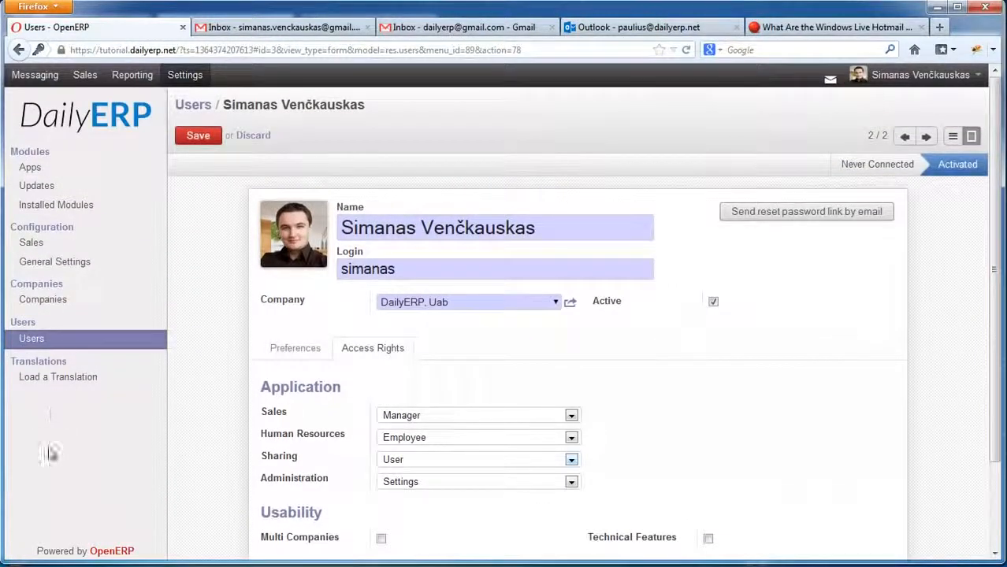
scroll(73, 415, "down", 1)
scroll(73, 415, "down", 2)
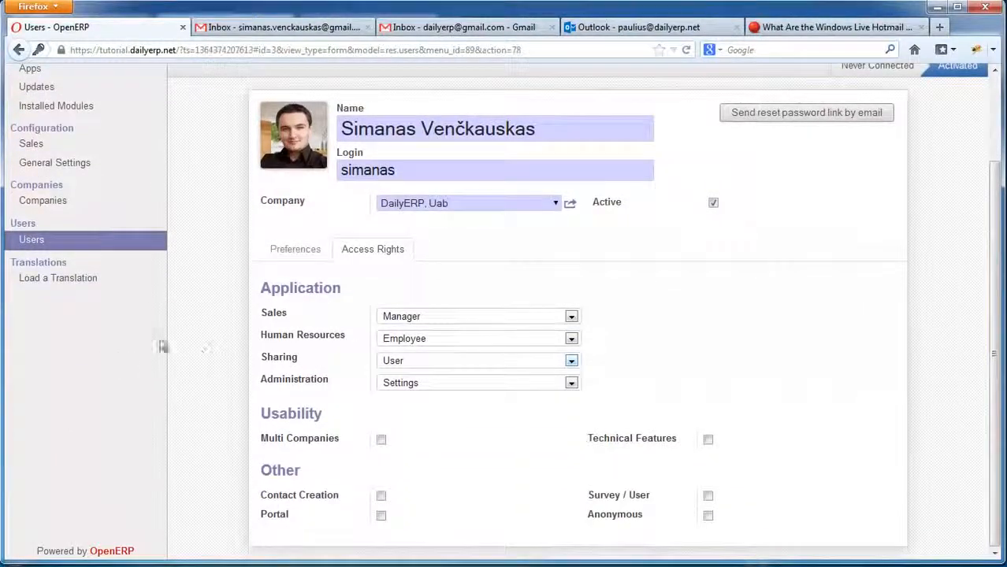
scroll(126, 359, "up", 3)
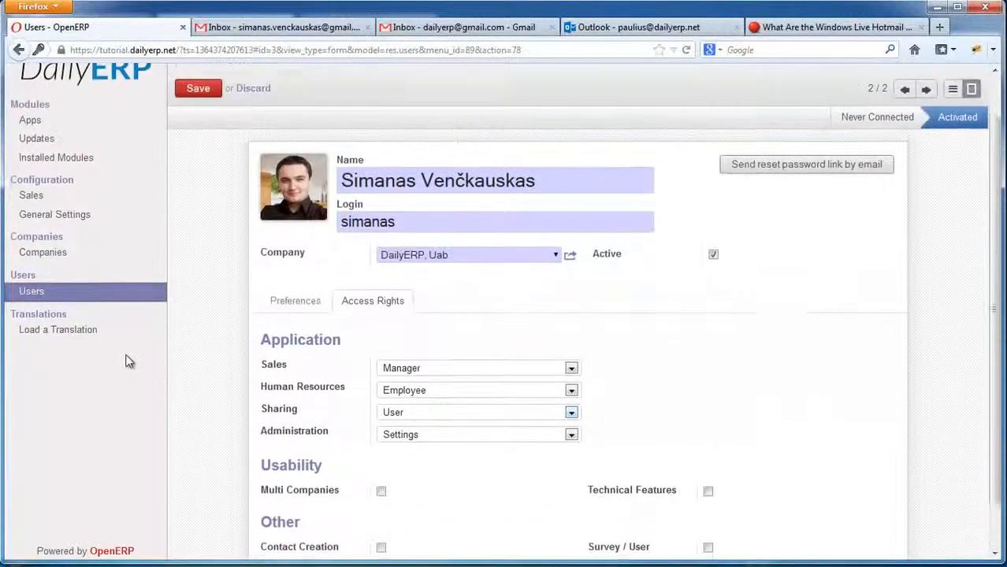
scroll(110, 396, "down", 3)
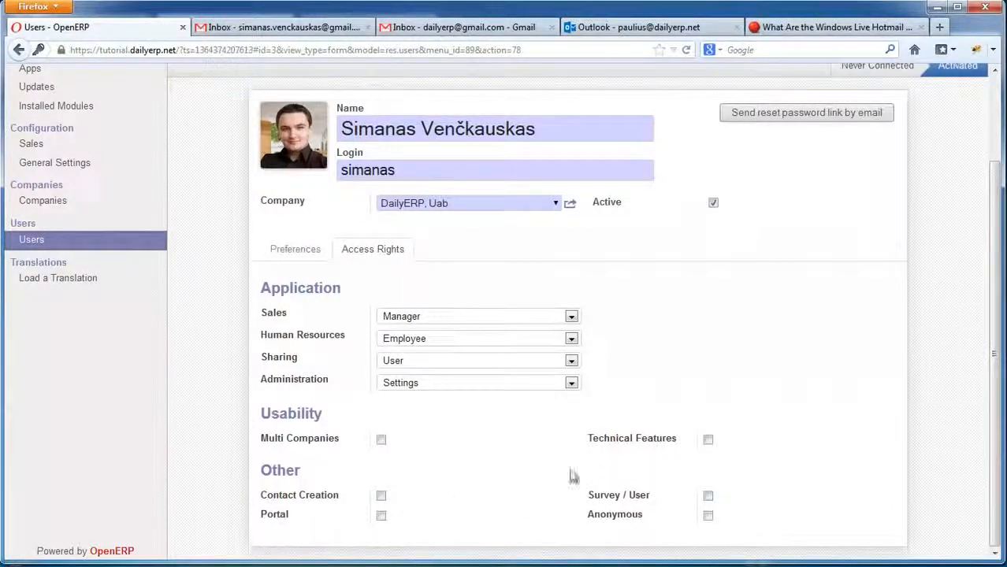
scroll(594, 388, "up", 3)
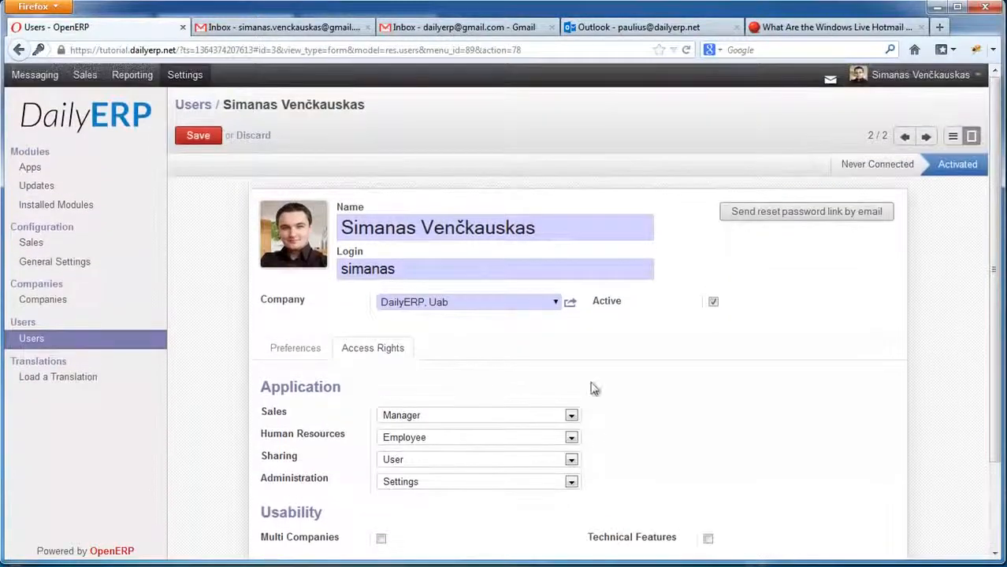
View the user's Preferences tab, check the personal preferences language (English), and cancel that dialog.
left_click(289, 352)
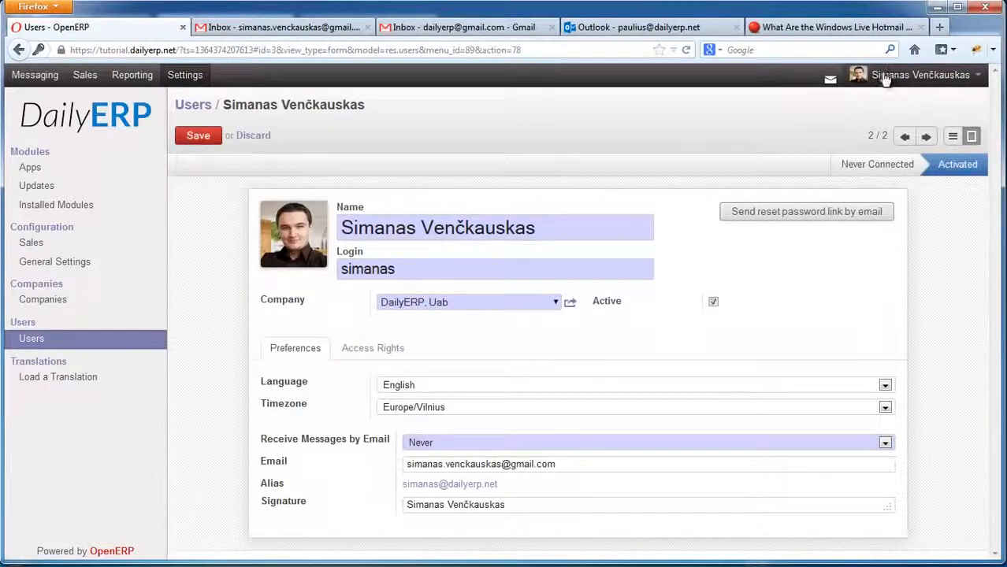
left_click(934, 76)
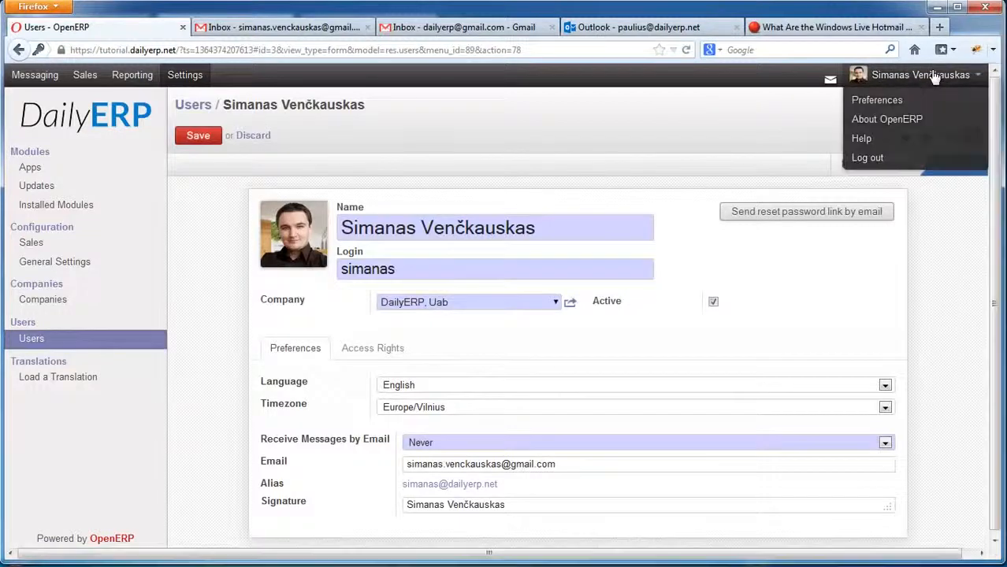
left_click(875, 102)
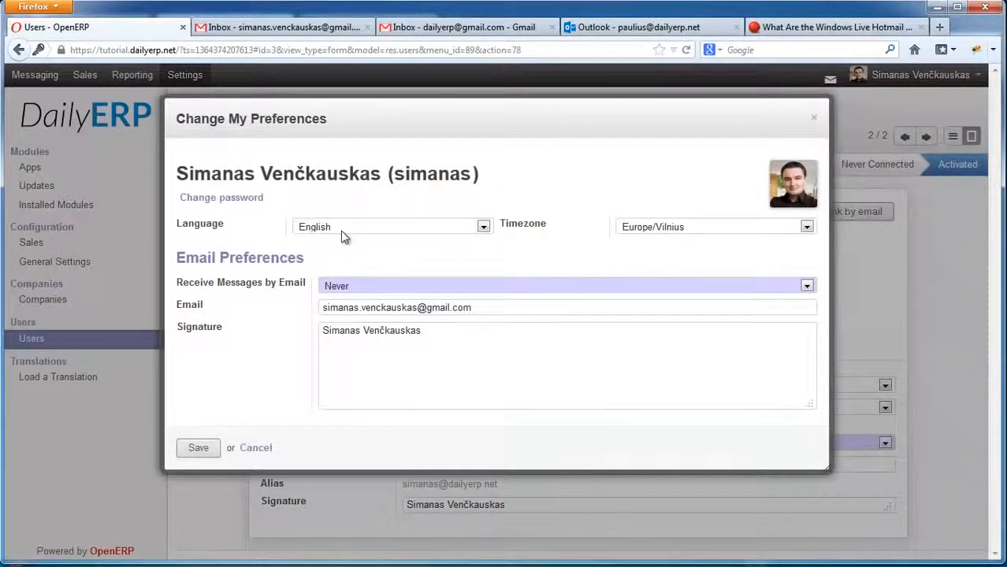
left_click(343, 236)
left_click(383, 229)
left_click(257, 449)
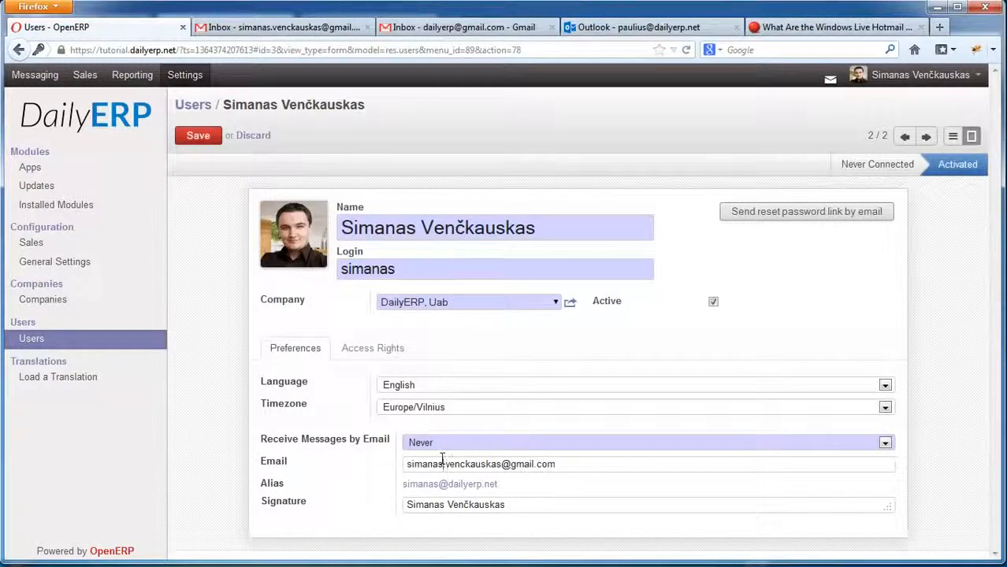
left_click(501, 464)
left_click_drag(556, 464, 405, 465)
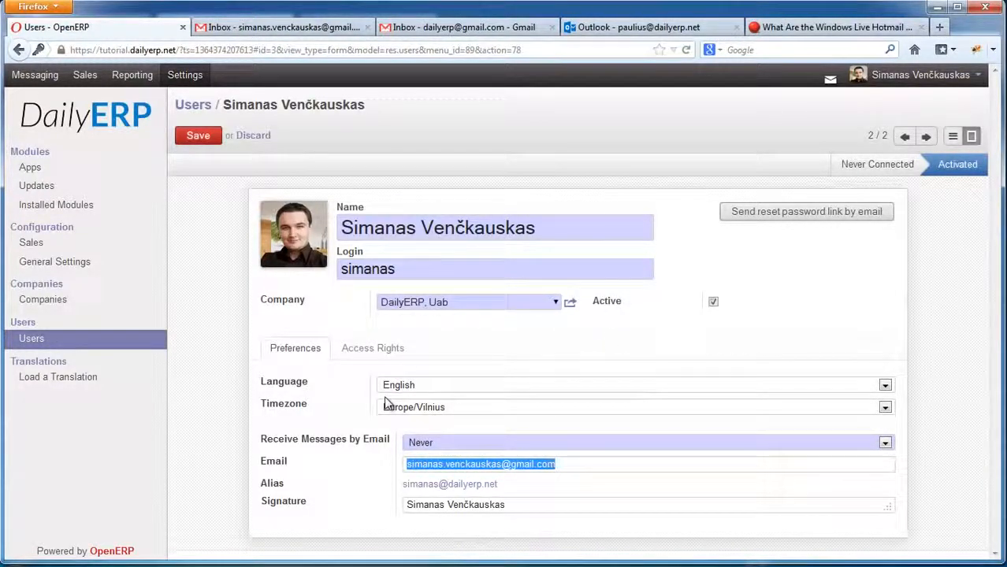
left_click(537, 464)
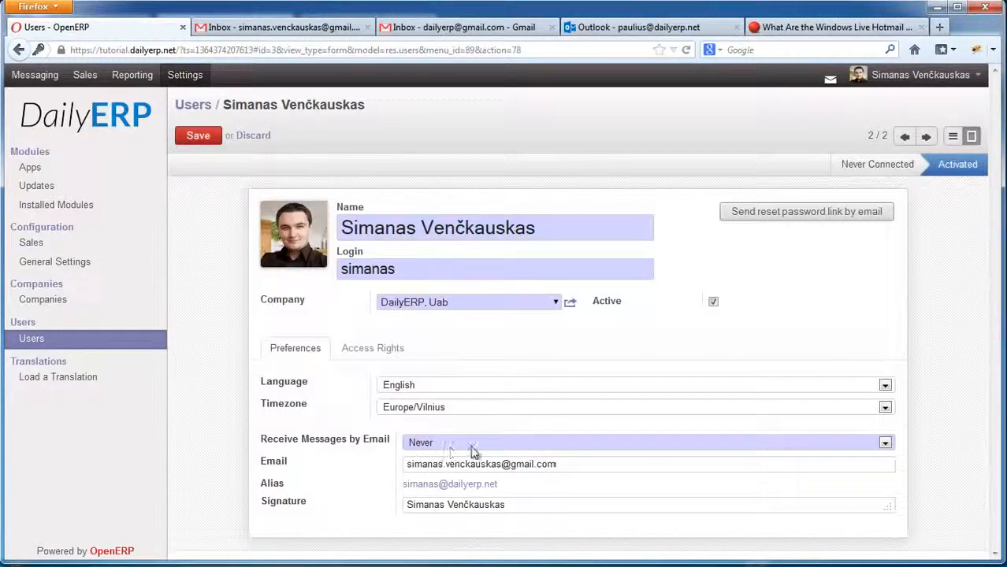
left_click(469, 443)
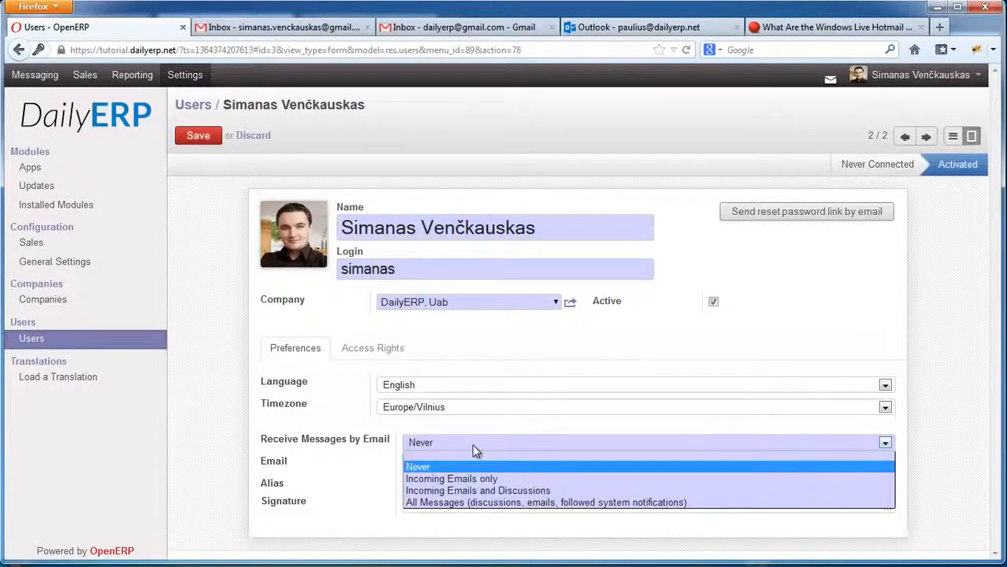
left_click(420, 468)
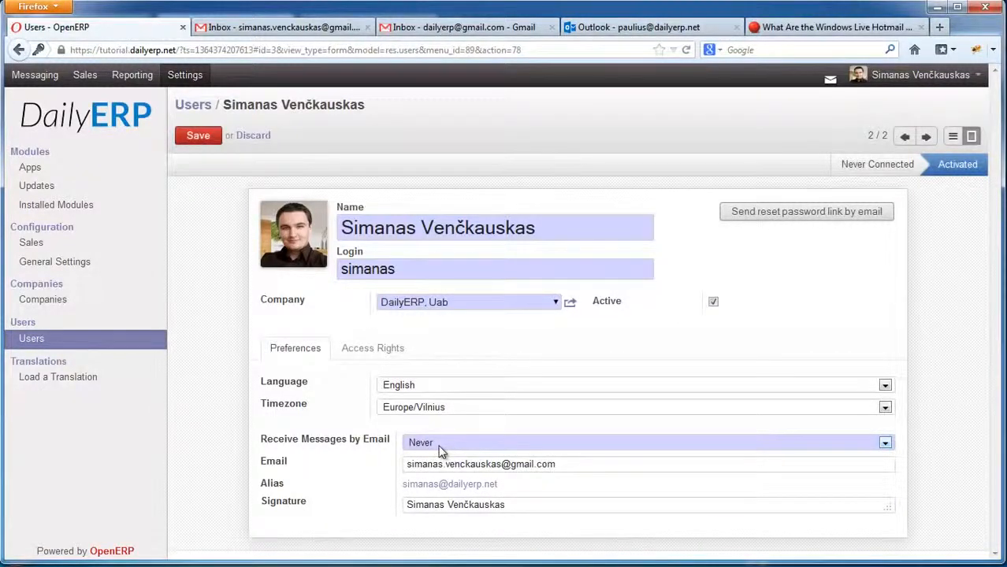
left_click(441, 445)
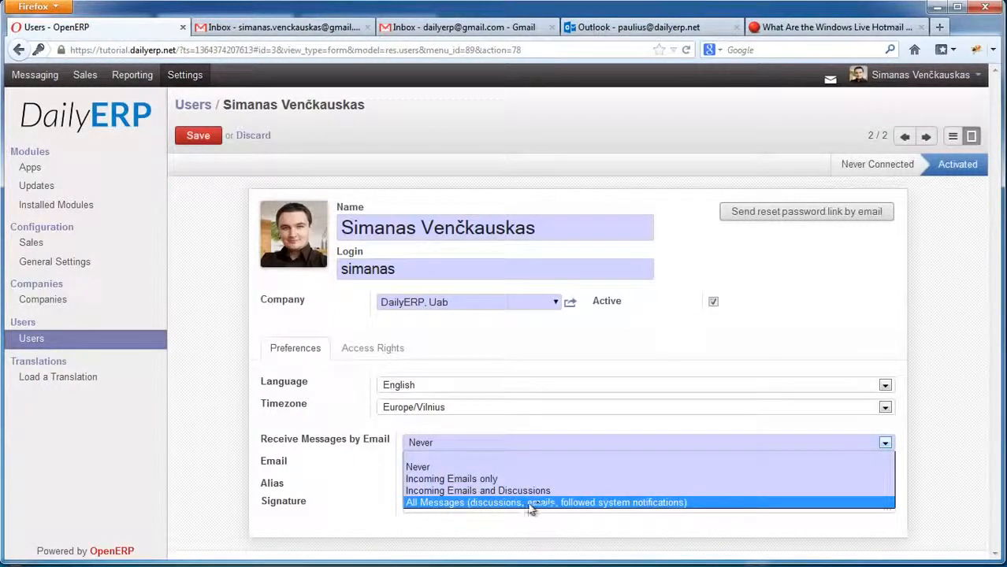
left_click(377, 470)
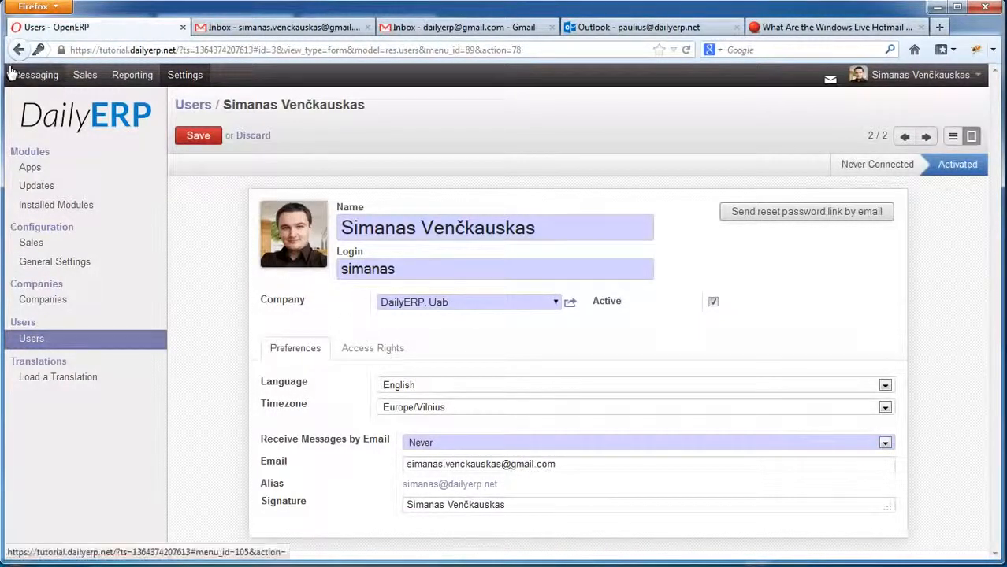
left_click(450, 445)
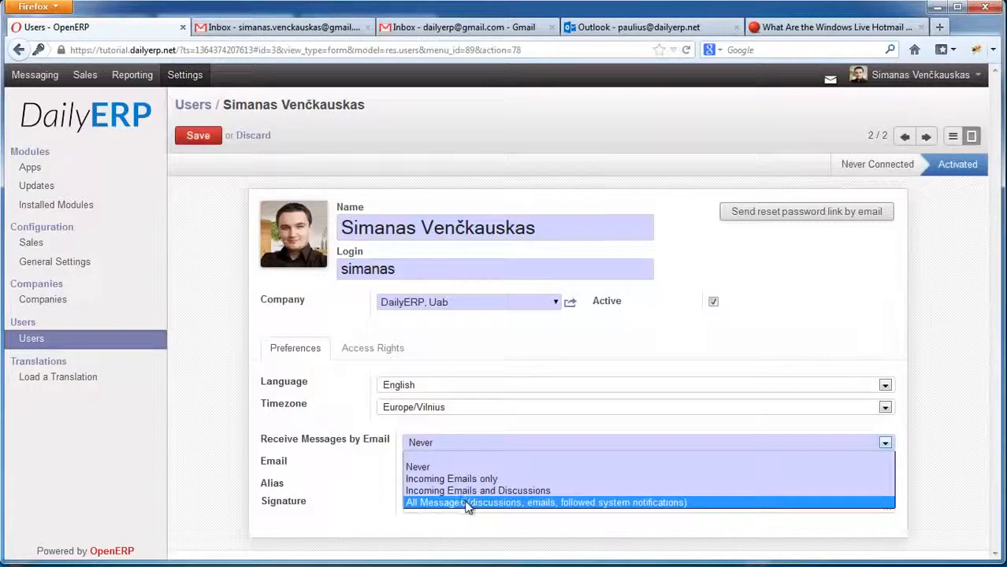
left_click(348, 463)
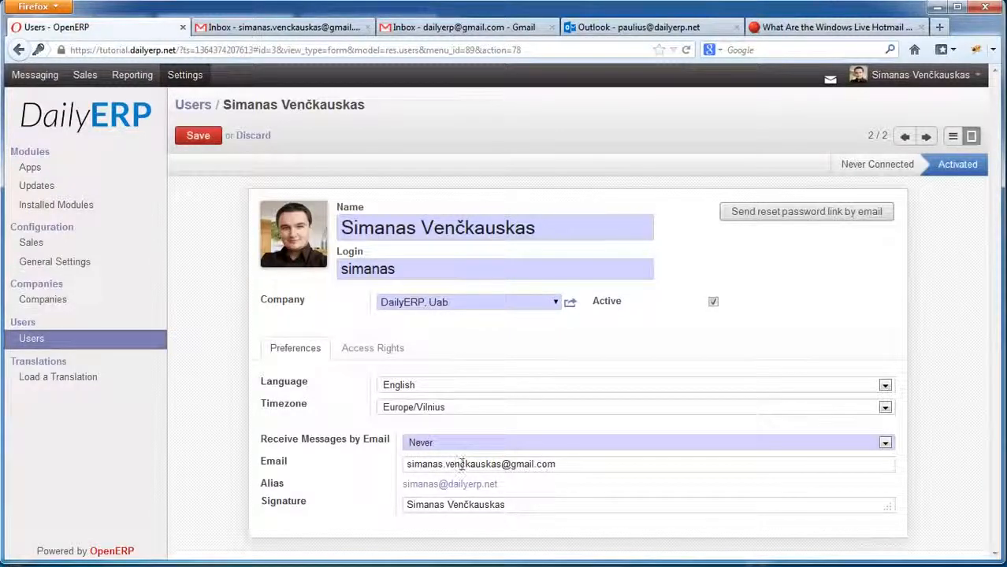
left_click_drag(557, 464, 371, 465)
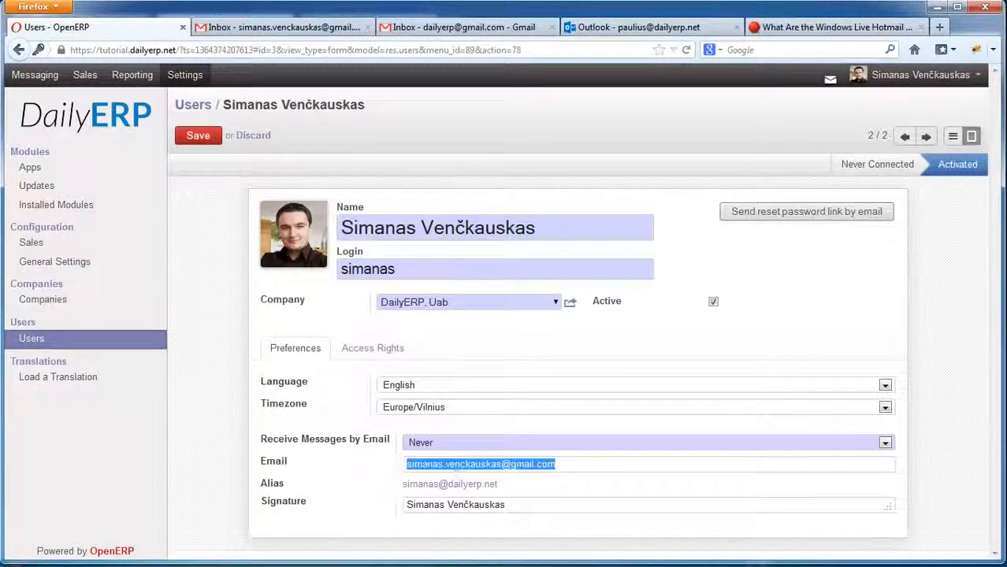
left_click(557, 467)
left_click_drag(569, 467, 398, 465)
left_click(471, 464)
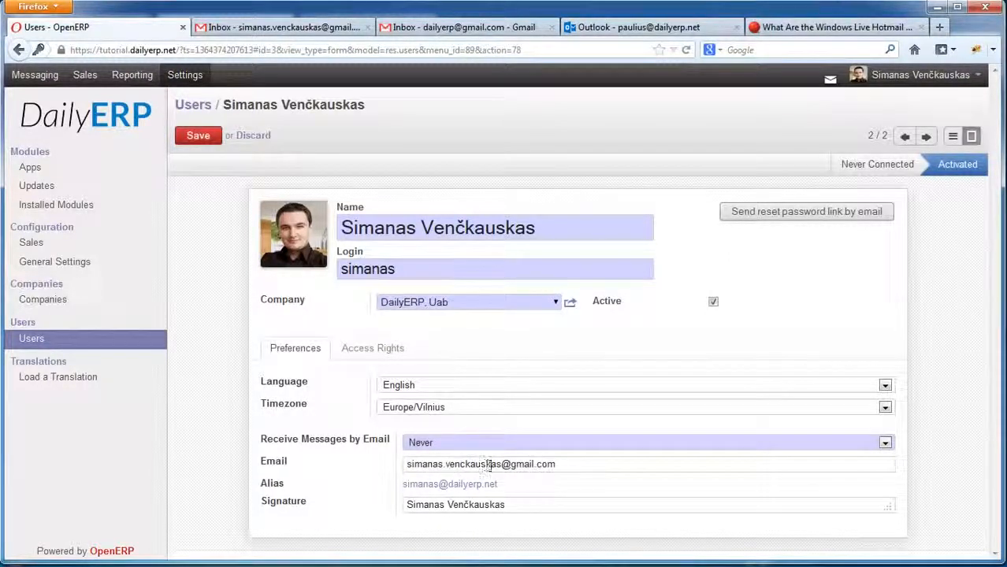
left_click_drag(501, 464, 460, 464)
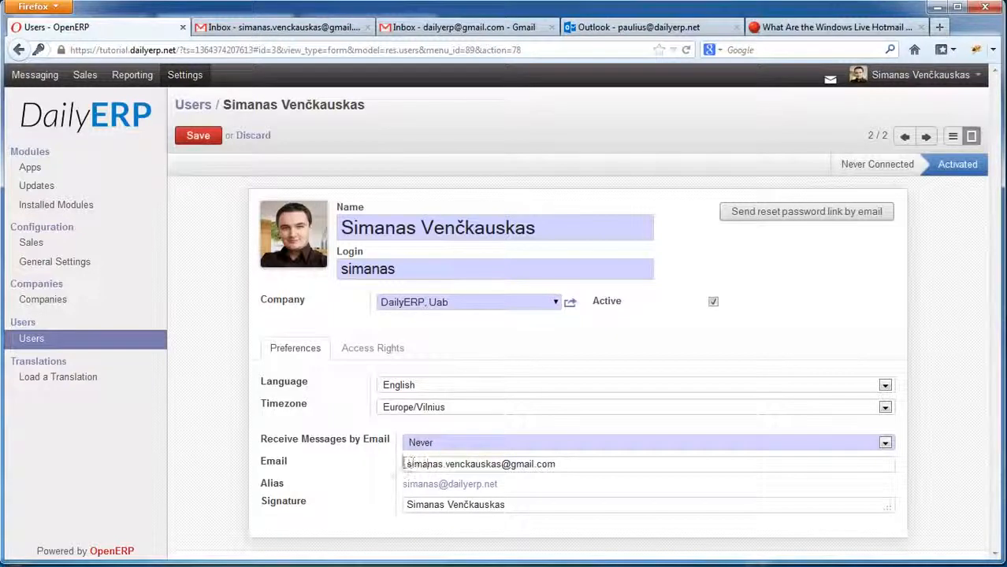
left_click_drag(455, 464, 498, 464)
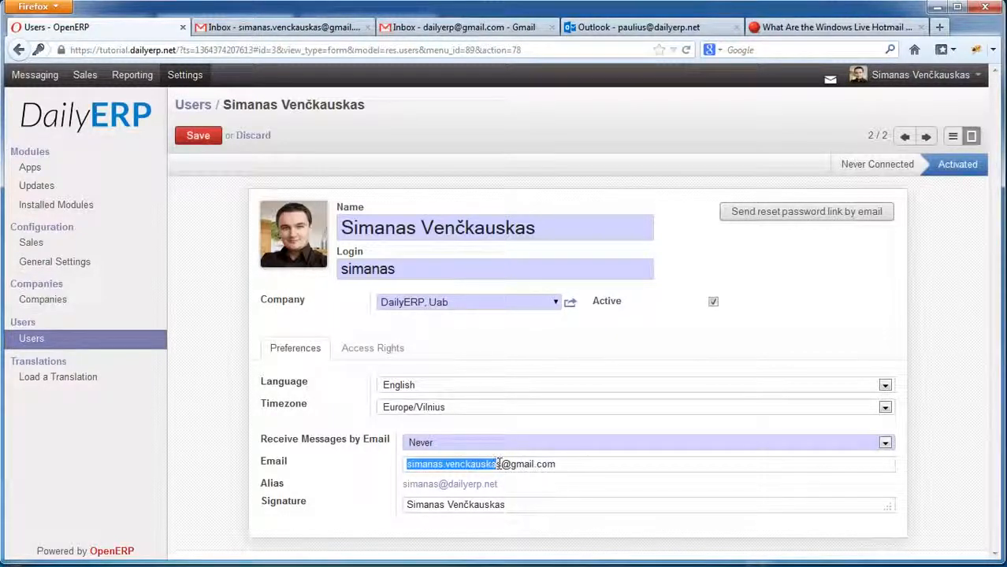
left_click(510, 465)
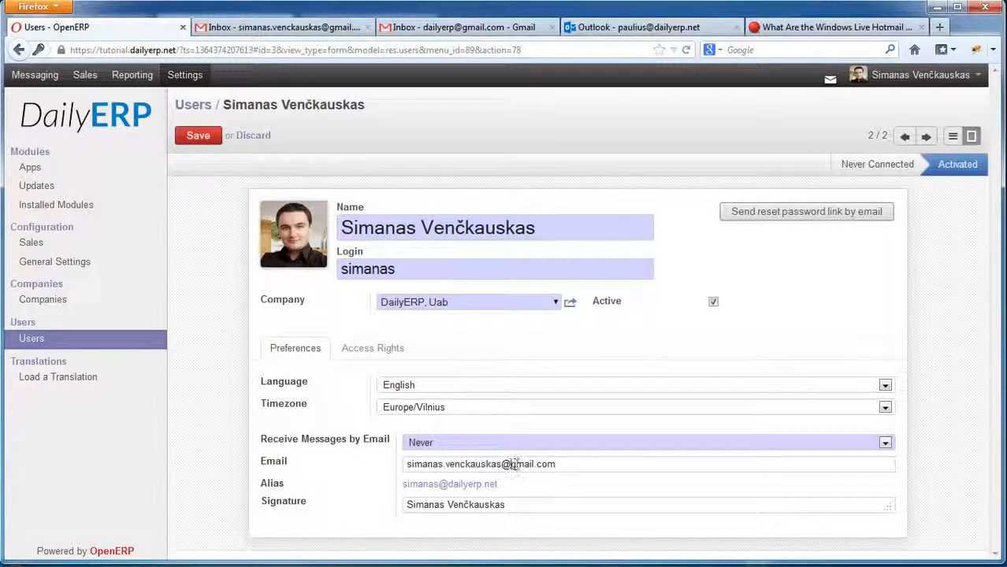
left_click_drag(408, 465, 559, 464)
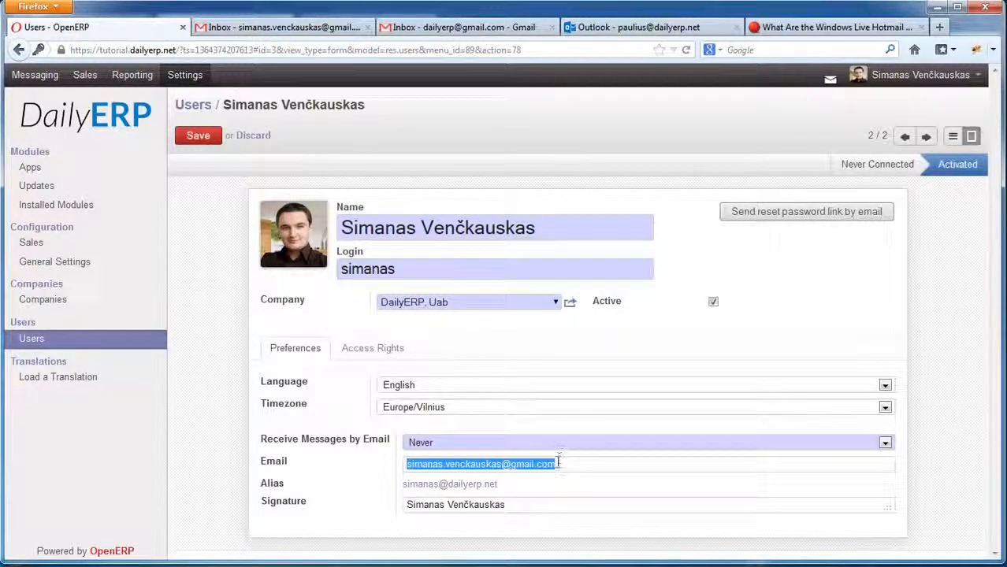
left_click(561, 464)
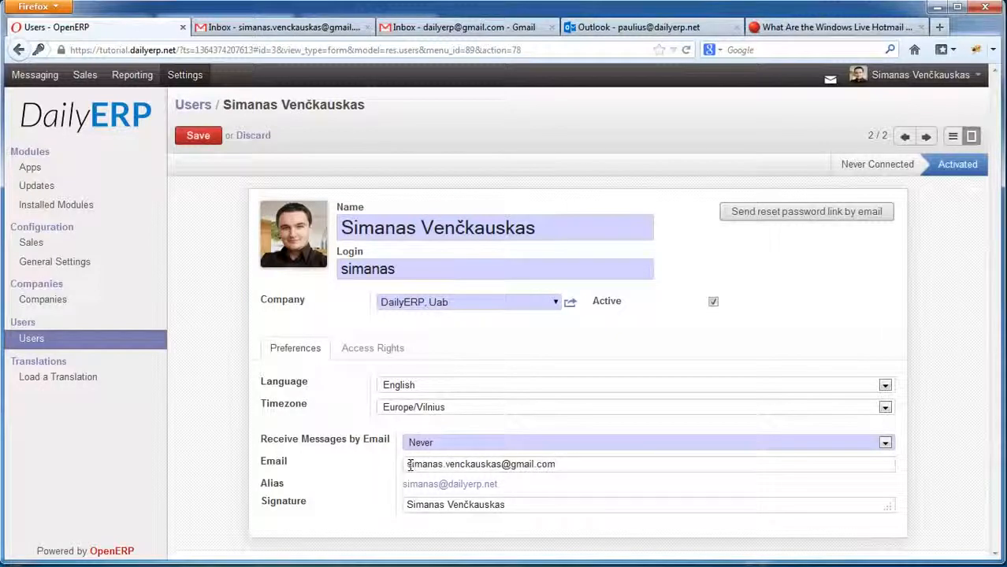
left_click(453, 465)
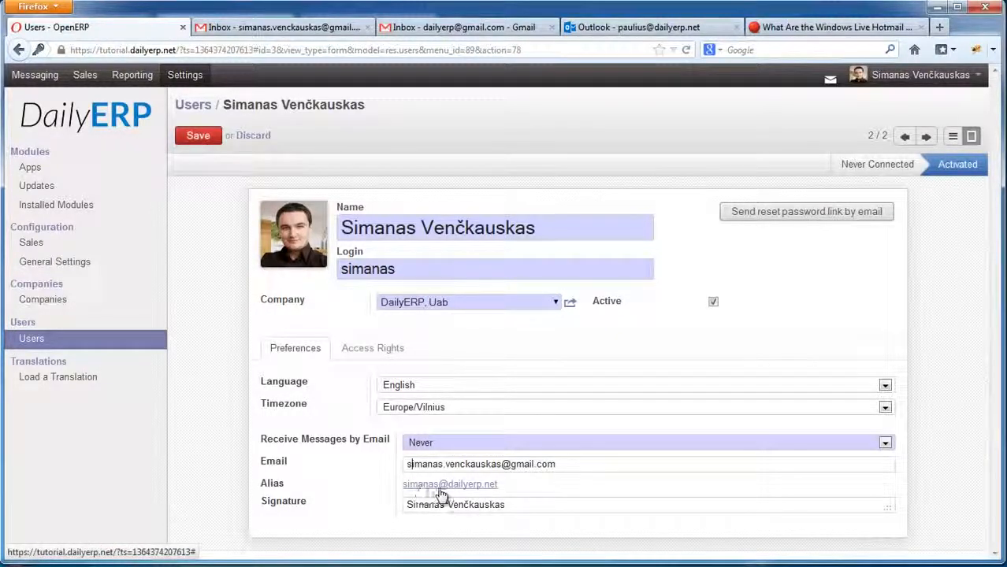
left_click_drag(395, 269, 329, 270)
left_click(400, 269)
left_click_drag(411, 270, 332, 268)
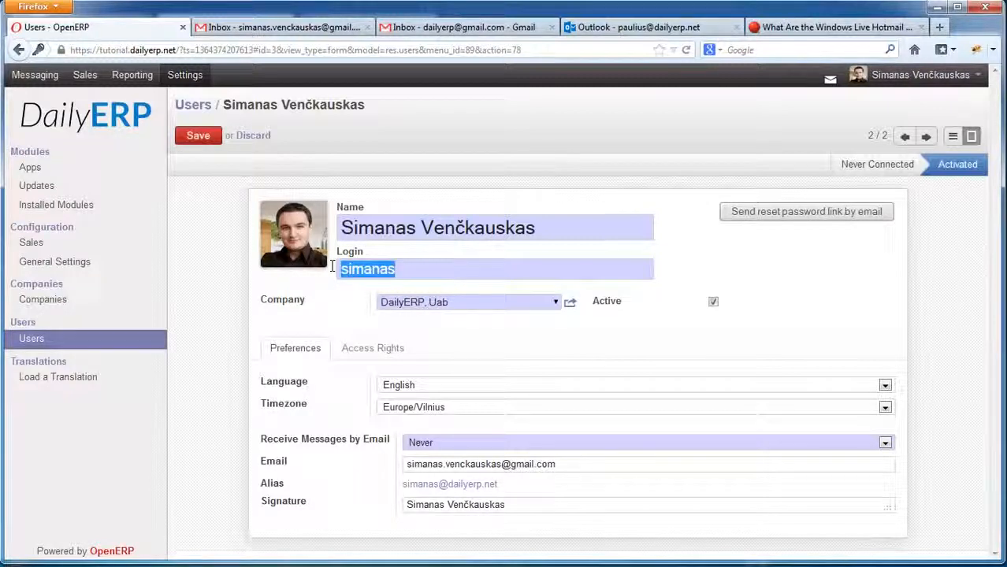
left_click(418, 267)
left_click_drag(419, 267, 330, 268)
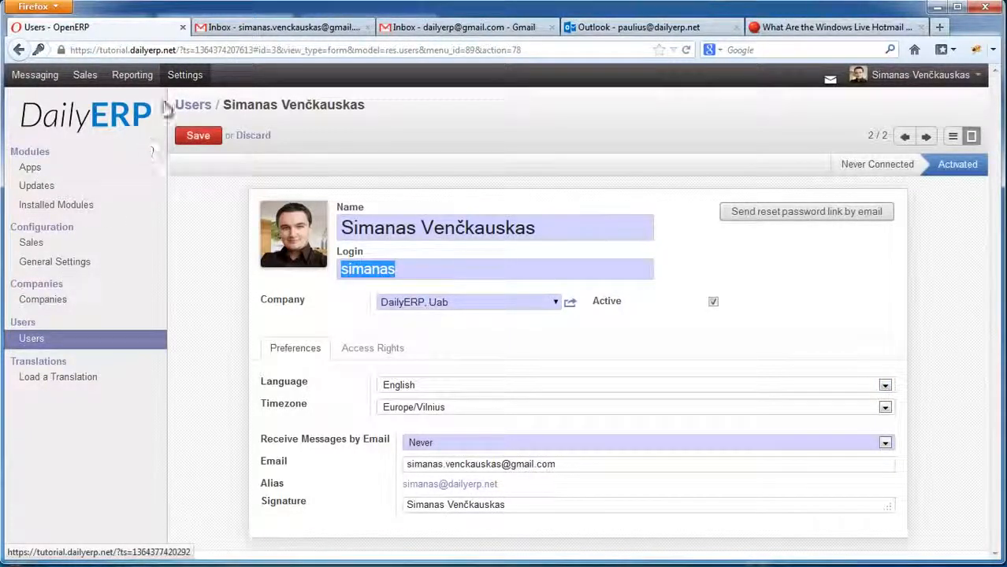
Check the dailyerp.net alias domain in General Settings, then reopen the non-admin user's record.
left_click(61, 263)
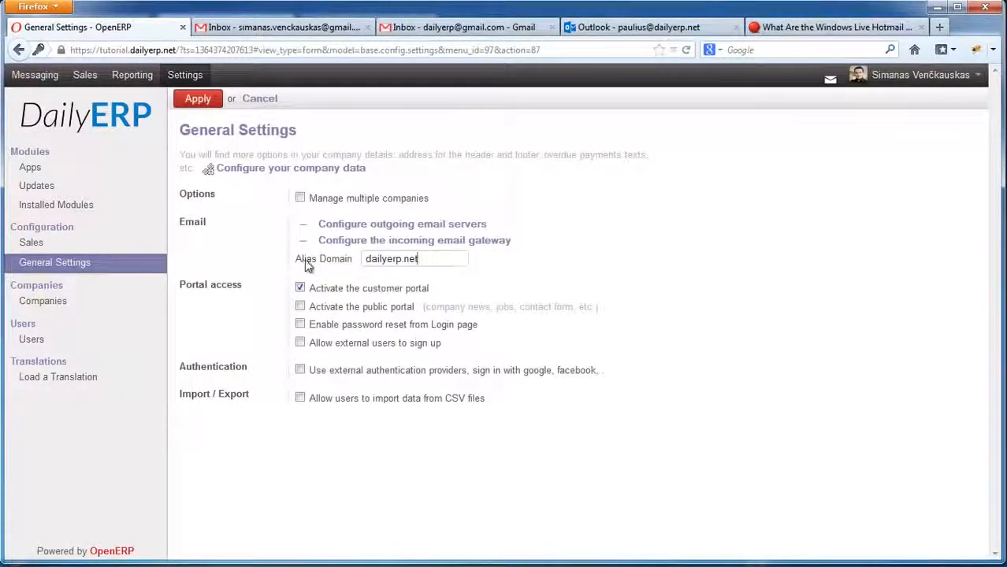
mouse_move(366, 258)
left_mouse_down()
mouse_move(427, 259)
mouse_move(349, 258)
left_mouse_up()
left_click(419, 258)
left_click(393, 264)
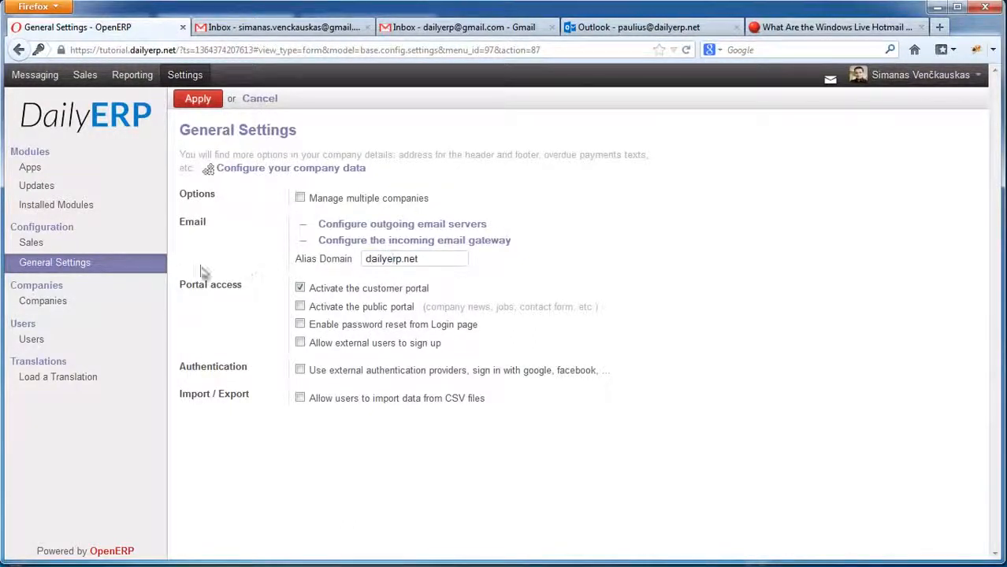
left_click(40, 340)
left_click(268, 203)
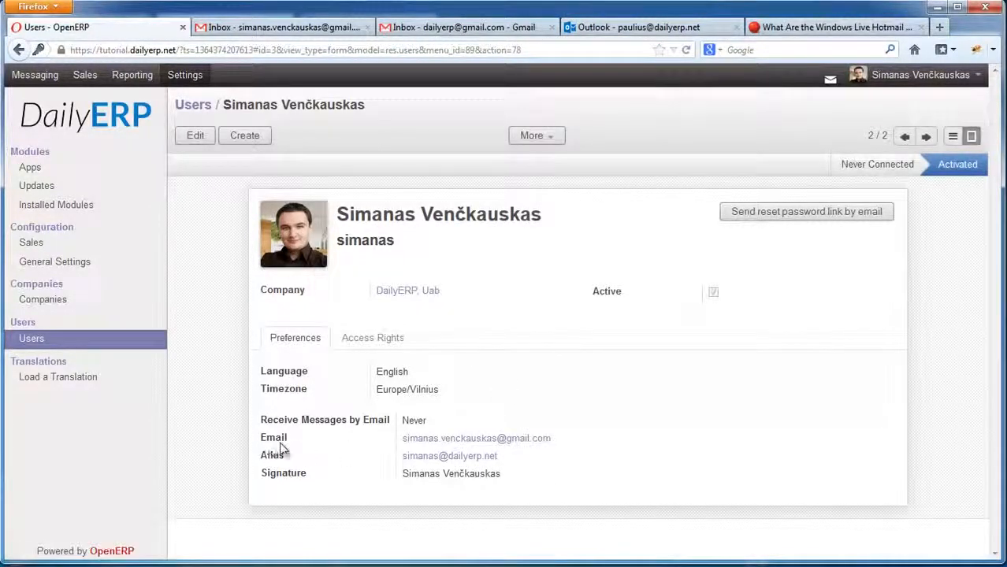
Point out the user's Email and Alias fields on the record.
left_click_drag(266, 446, 290, 442)
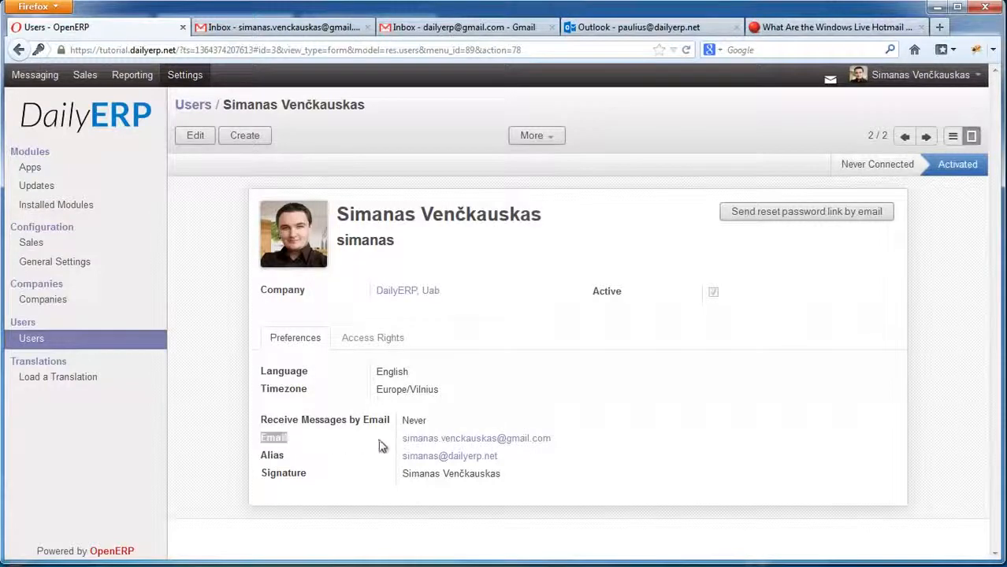
left_click(297, 445)
left_click_drag(278, 445, 261, 442)
left_click(298, 443)
left_click_drag(289, 470, 256, 461)
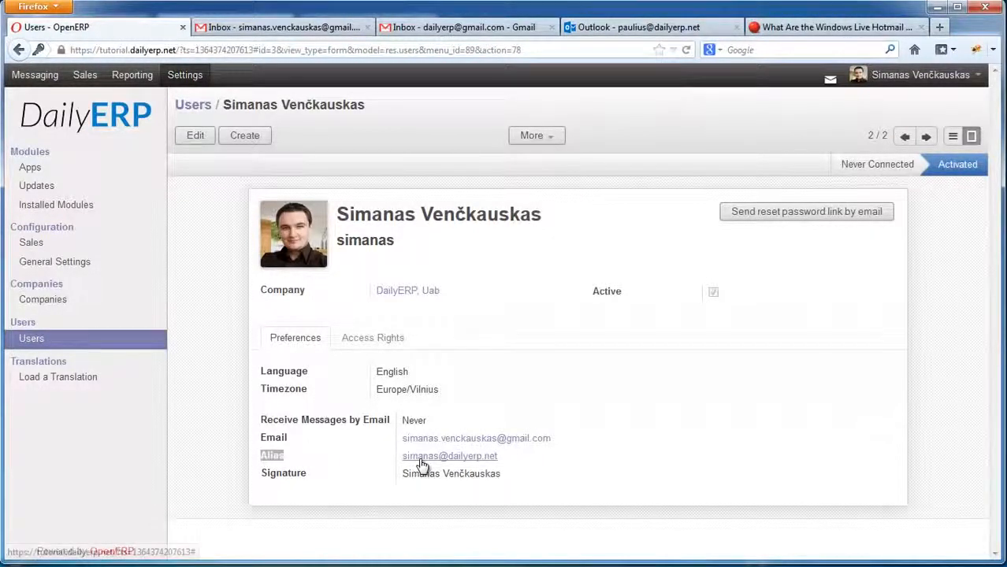
Highlight the login name, then return to the Users list via General Settings.
double_click(341, 240)
left_click(348, 246)
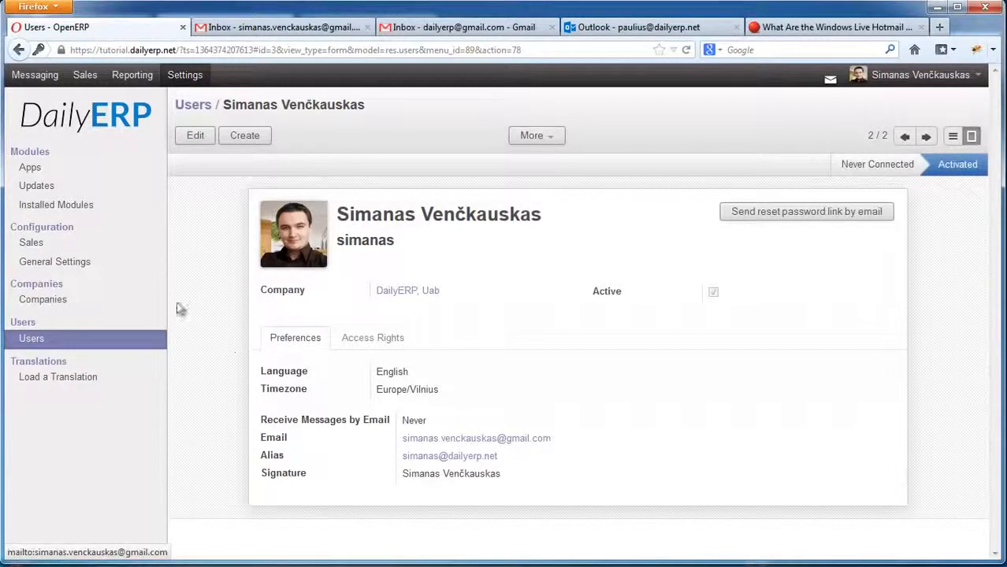
left_click(86, 261)
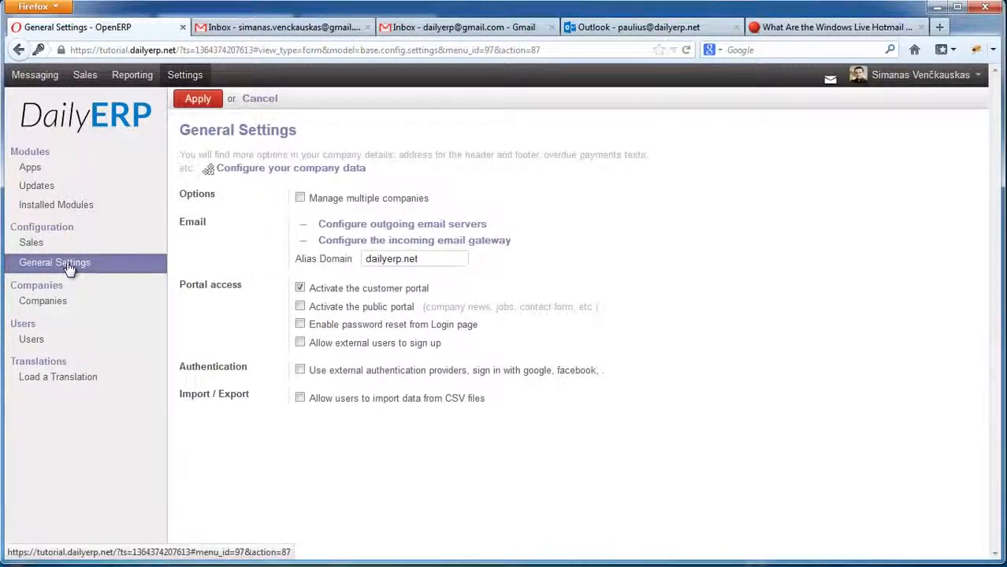
left_click(49, 339)
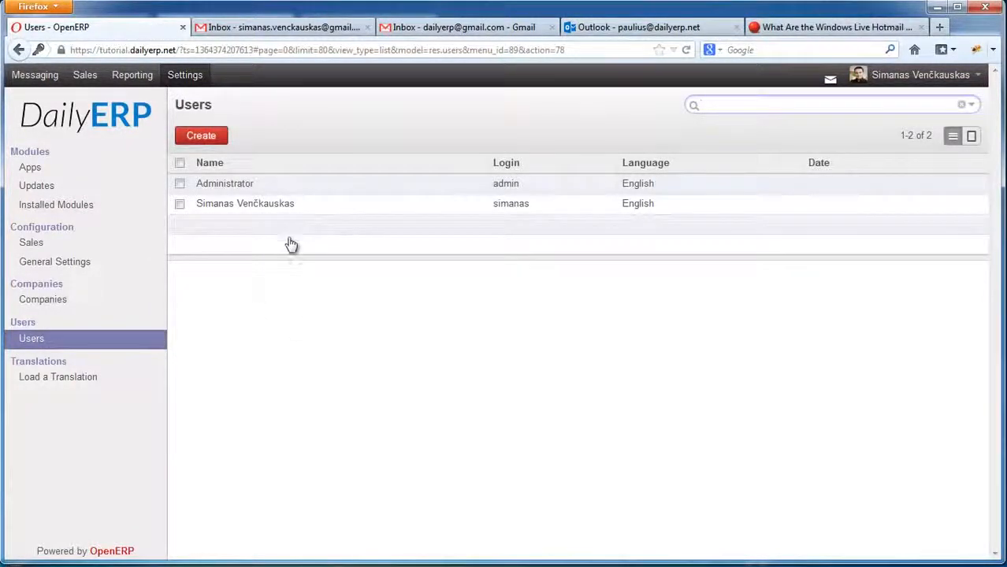
Create a new user and enter the user's full name and login.
left_click(202, 137)
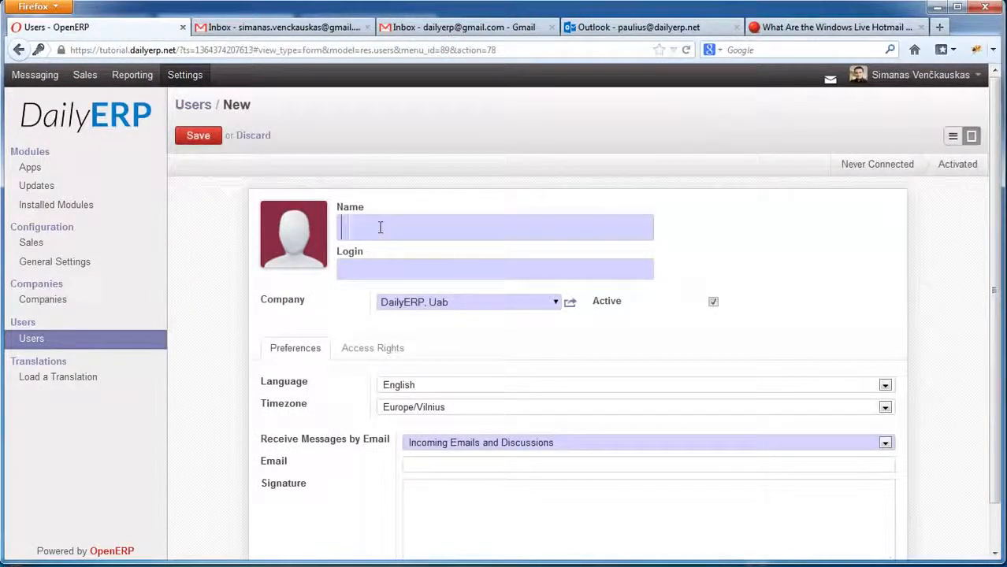
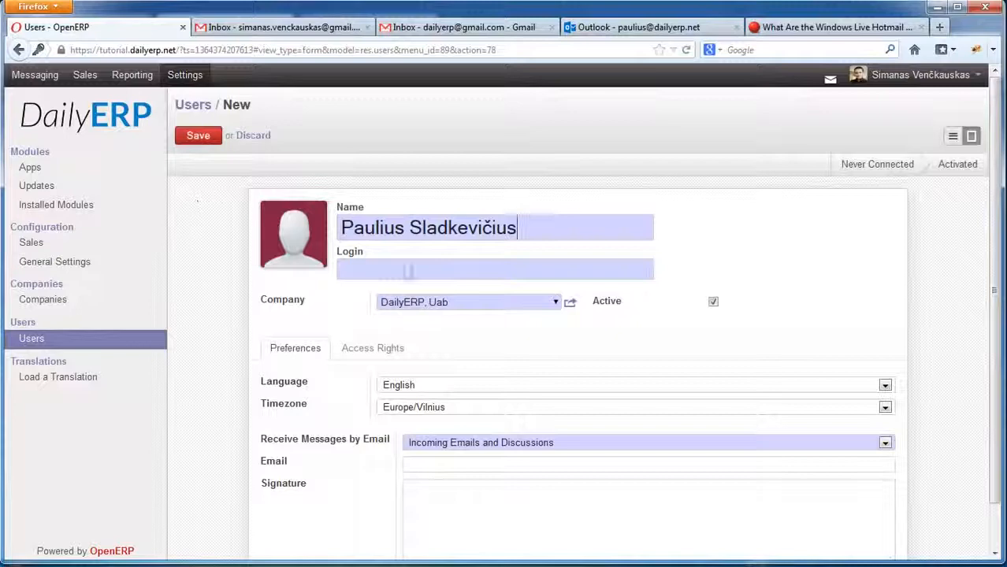
left_click(418, 270)
type("ligin")
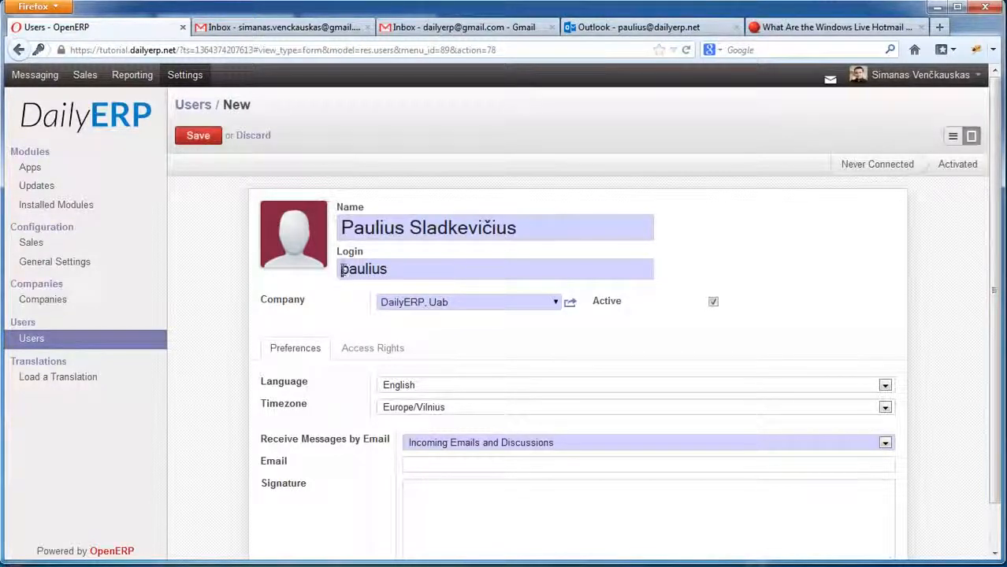
Keep timezone Europe/Vilnius and English language, and begin entering the user's e-mail address.
left_click(433, 408)
left_click(435, 410)
left_click(412, 386)
left_click(425, 393)
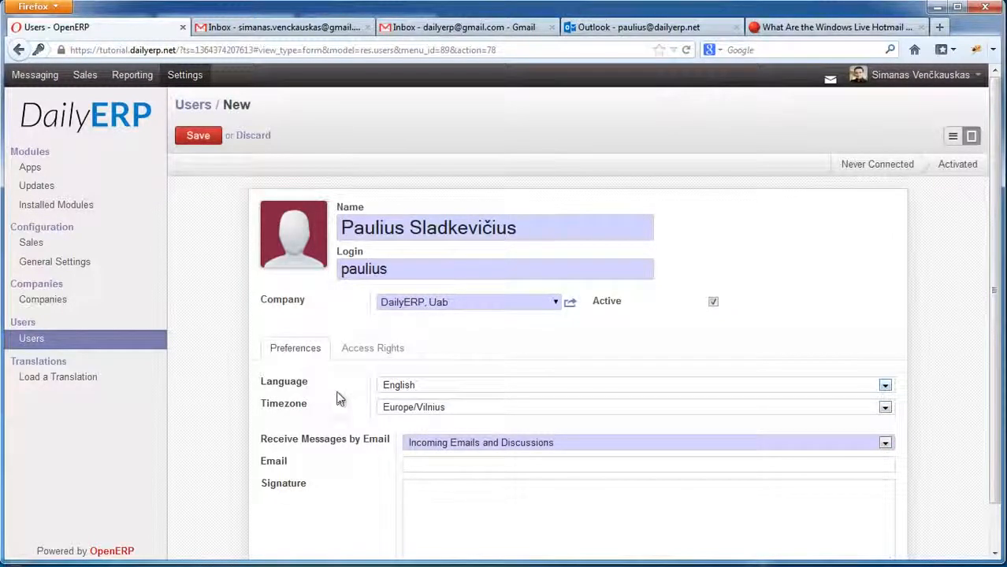
scroll(339, 396, "down", 1)
left_click(431, 415)
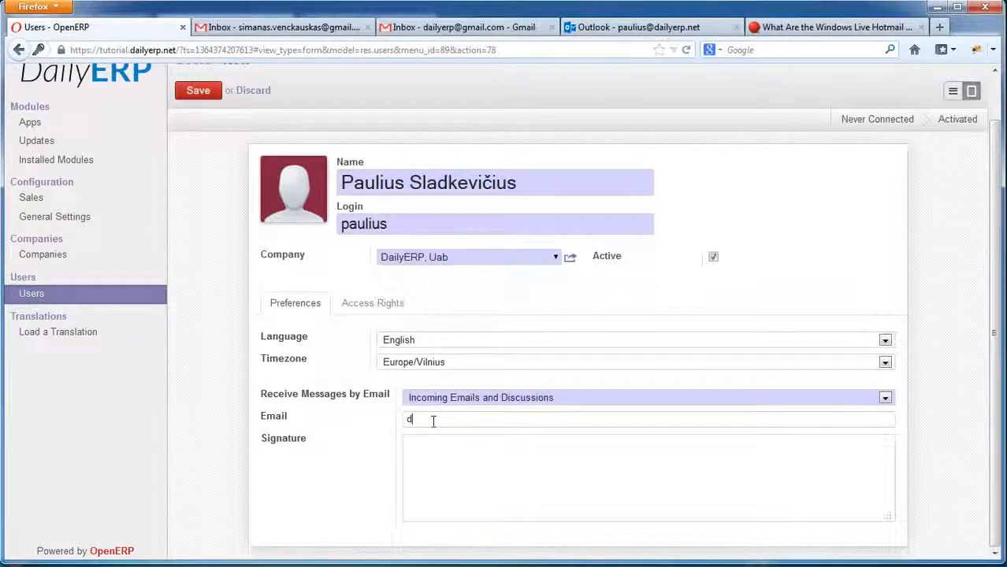
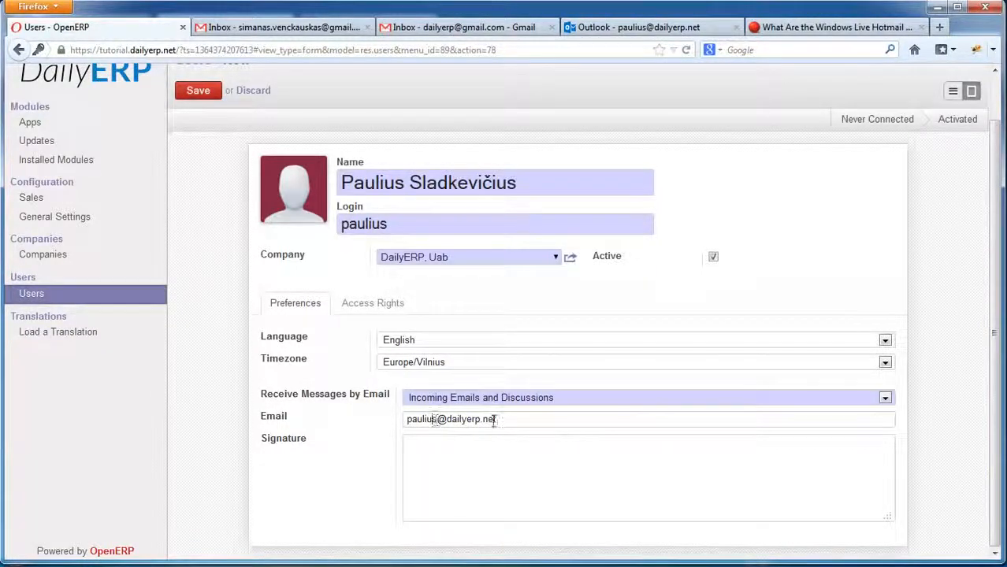
In Access Rights, choose Sales 'User: Own Leads Only', Sharing 'User', and leave Administration empty.
left_click(365, 306)
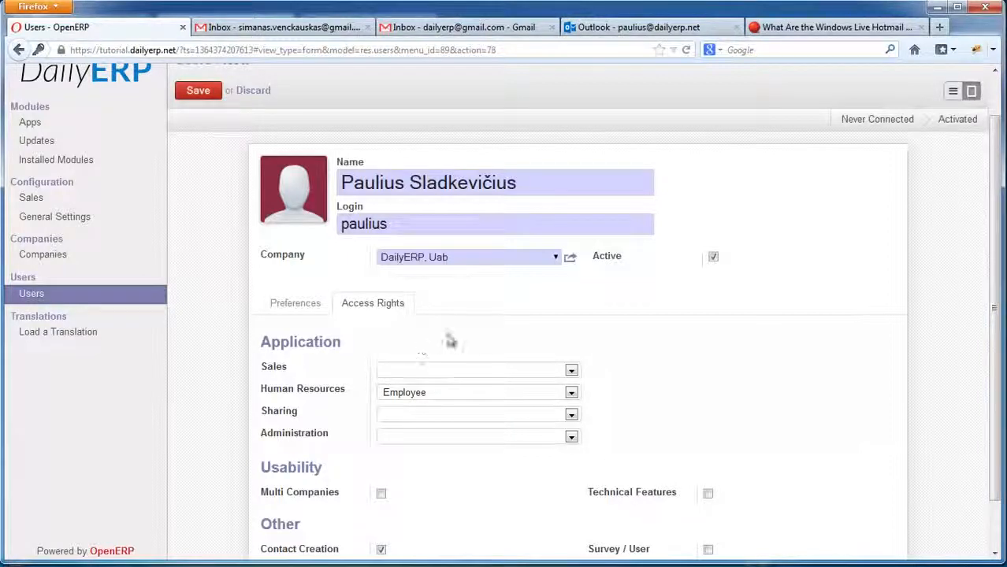
left_click(424, 372)
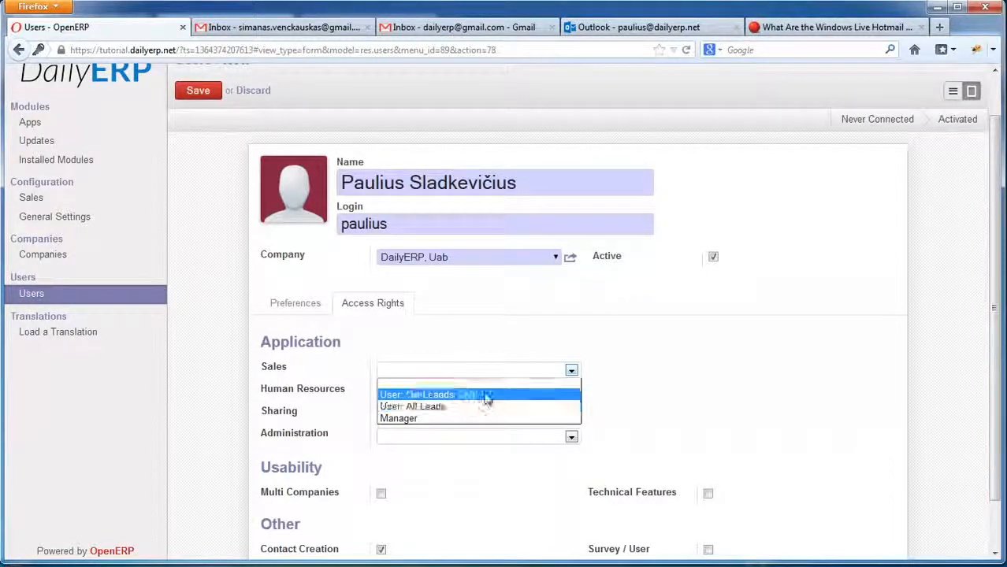
left_click(438, 394)
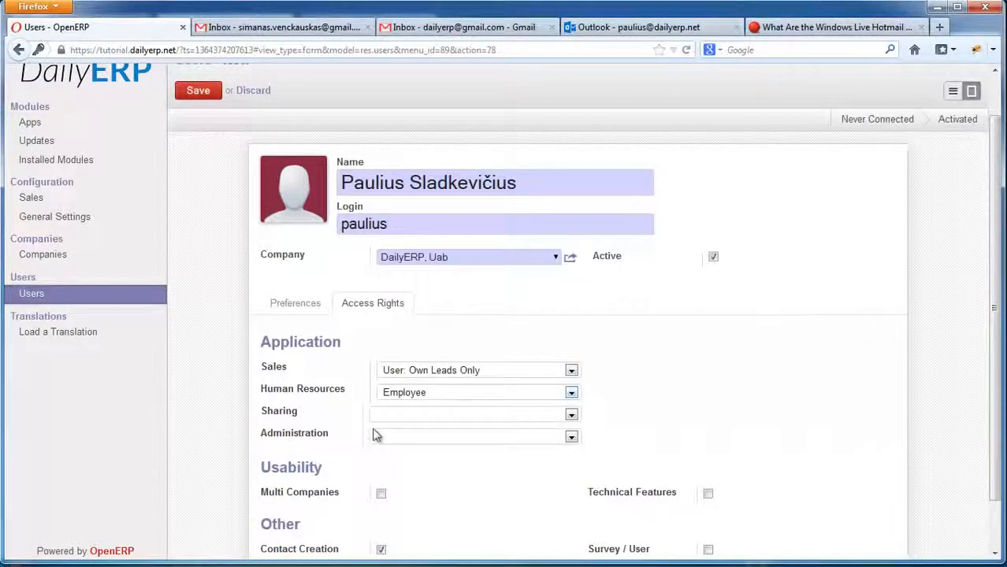
left_click(427, 419)
left_click(425, 444)
left_click(453, 438)
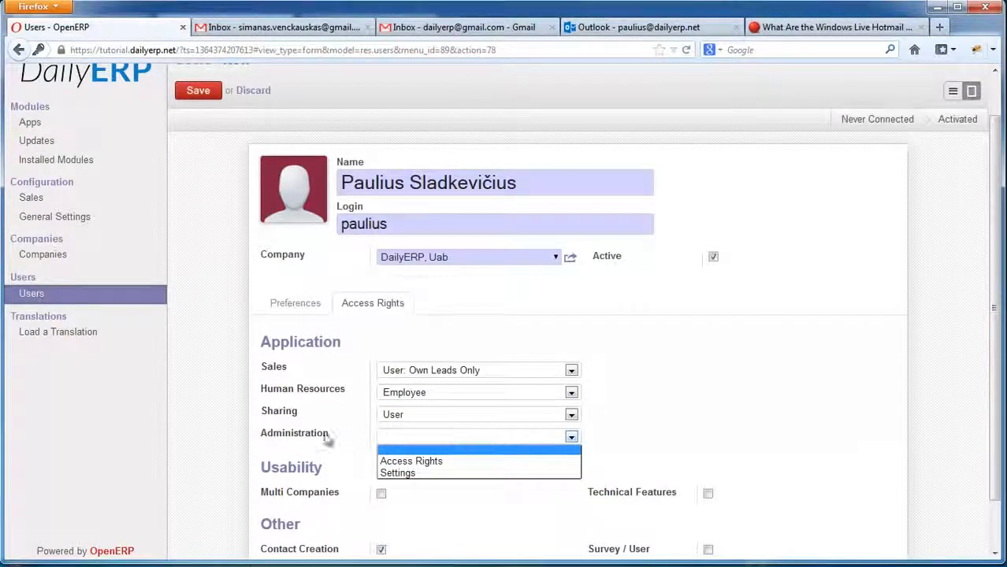
left_click(432, 439)
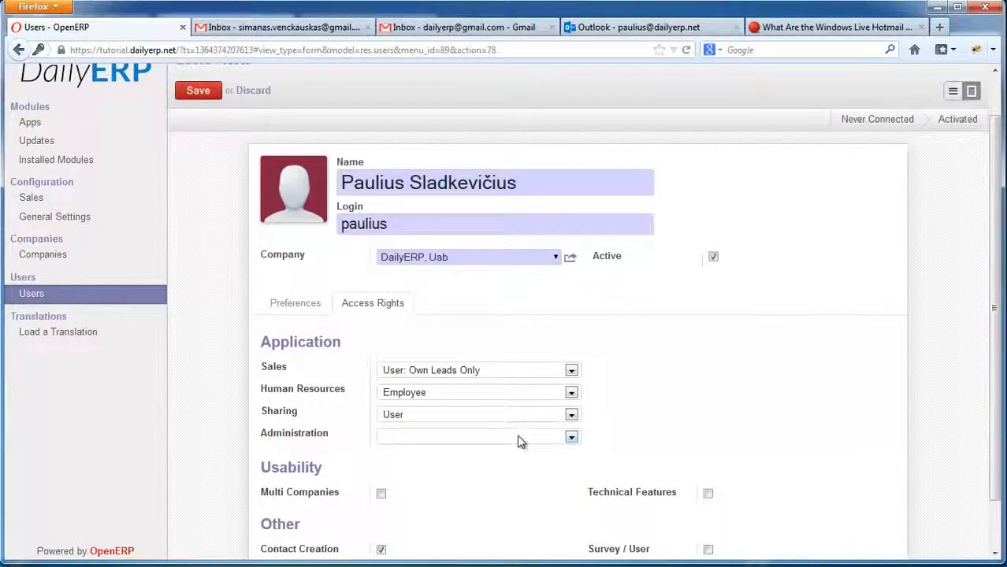
scroll(992, 445, "down", 2)
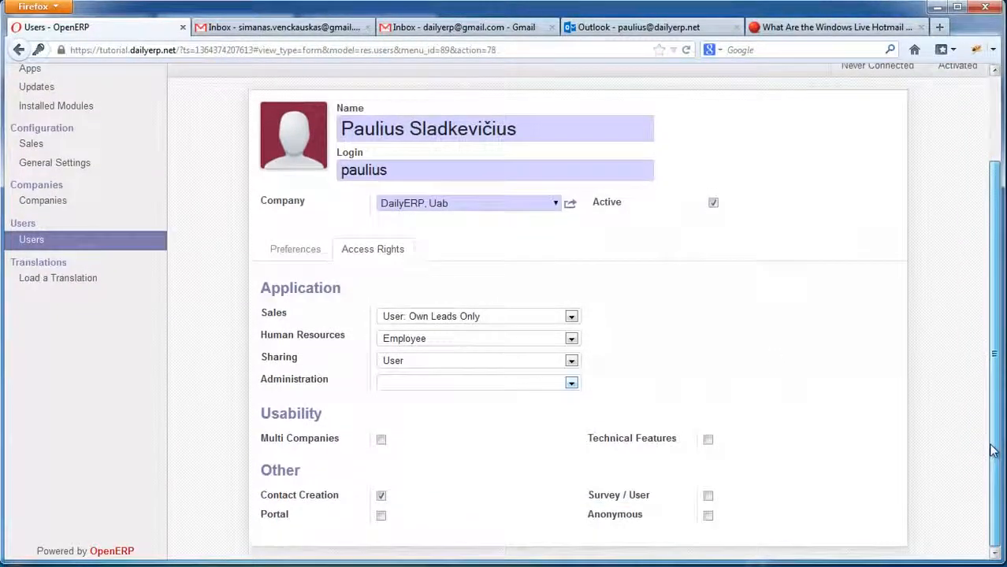
left_click_drag(993, 444, 989, 326)
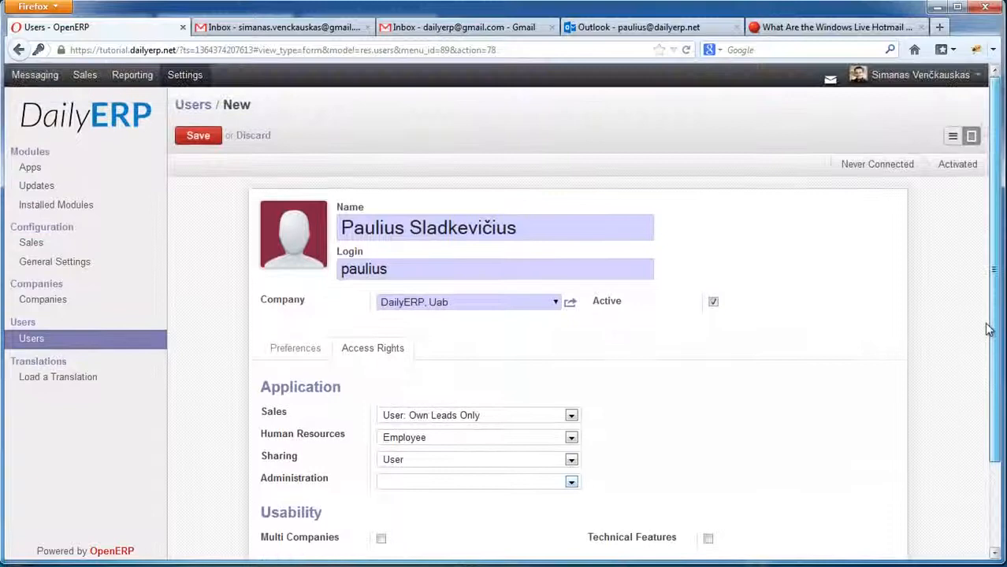
left_click(197, 141)
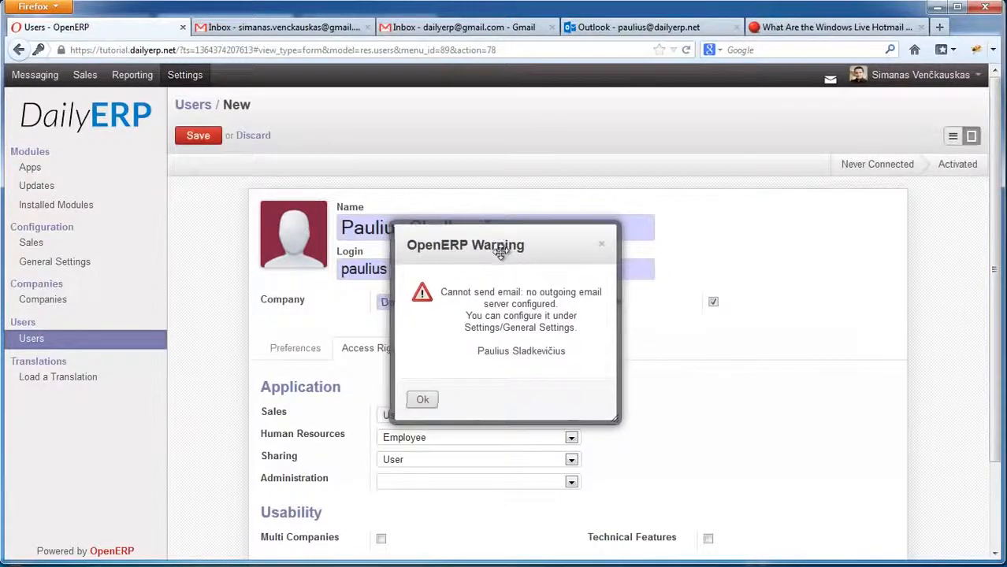
left_click_drag(493, 248, 502, 257)
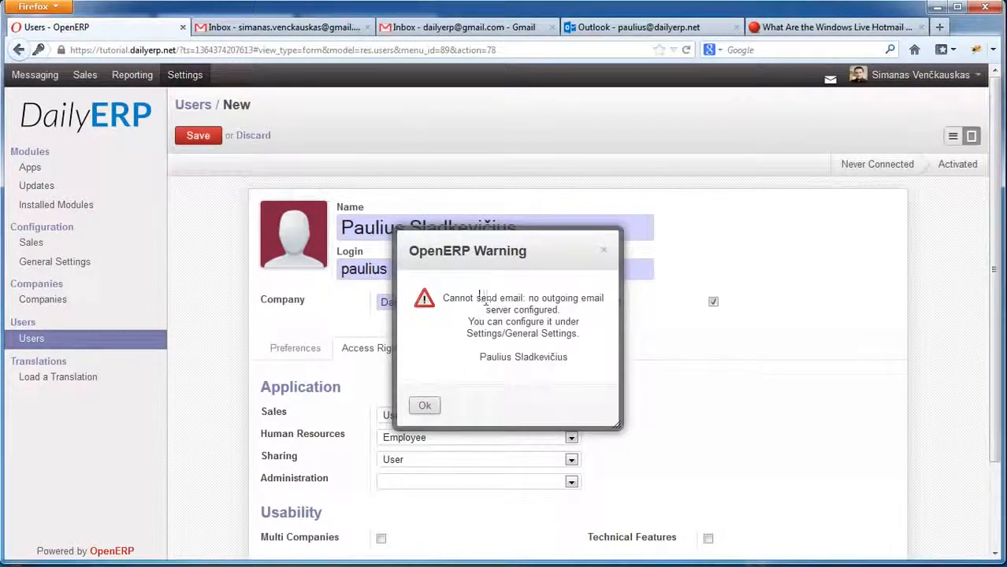
left_click_drag(500, 298, 526, 298)
left_click(530, 298)
left_click_drag(529, 297, 483, 310)
left_click(529, 312)
left_click(425, 406)
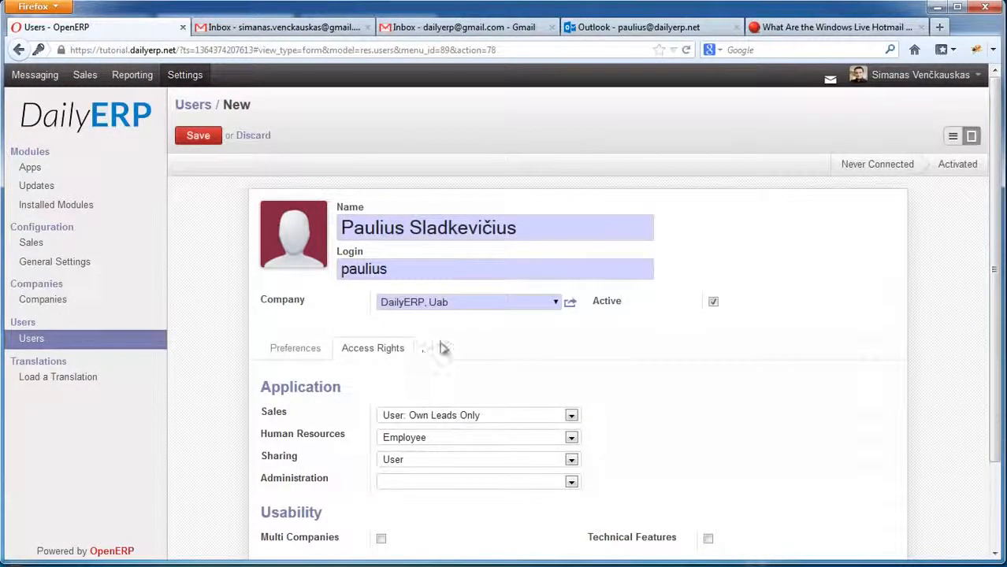
scroll(443, 349, "down", 2)
scroll(528, 315, "up", 2)
Discard the unsaved new user's changes and go to General Settings.
left_click(247, 135)
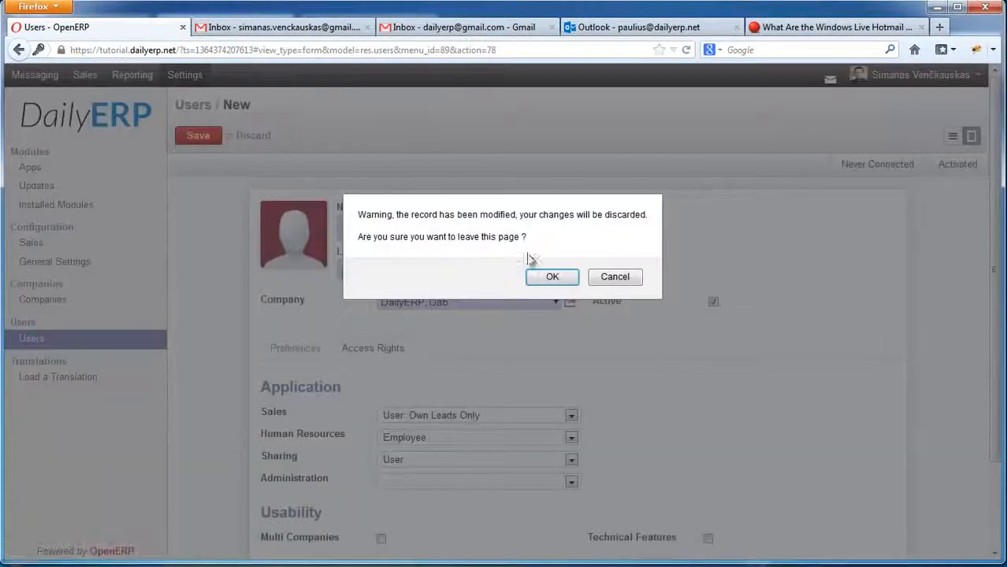
left_click(552, 278)
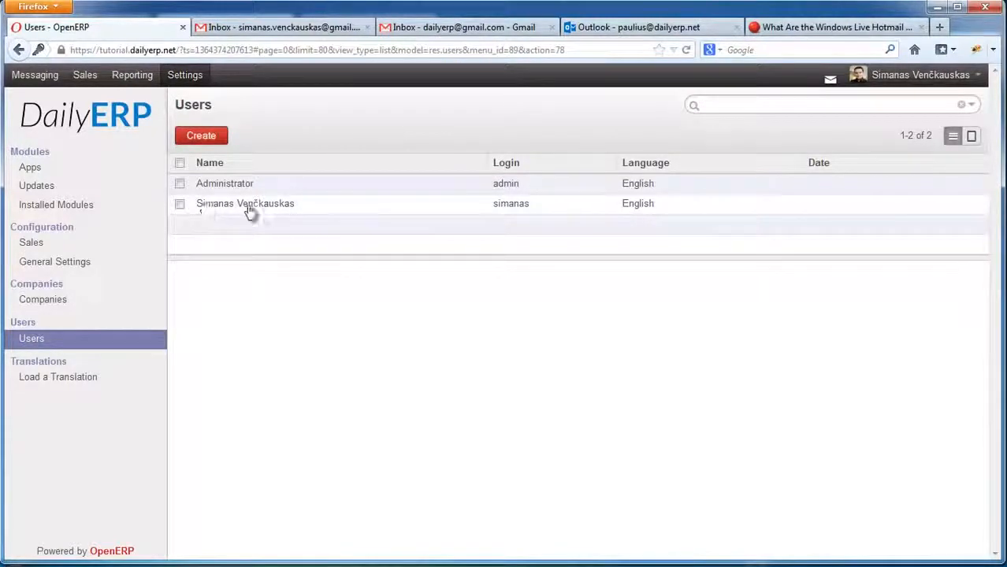
left_click(63, 266)
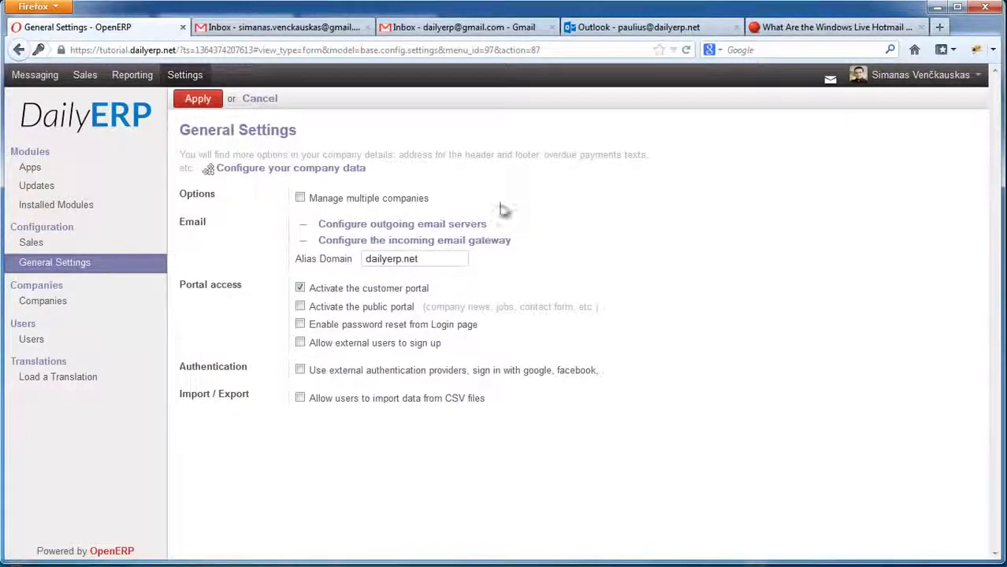
Test the localhost outgoing mail server's connection and dismiss the failure warning.
left_click(435, 229)
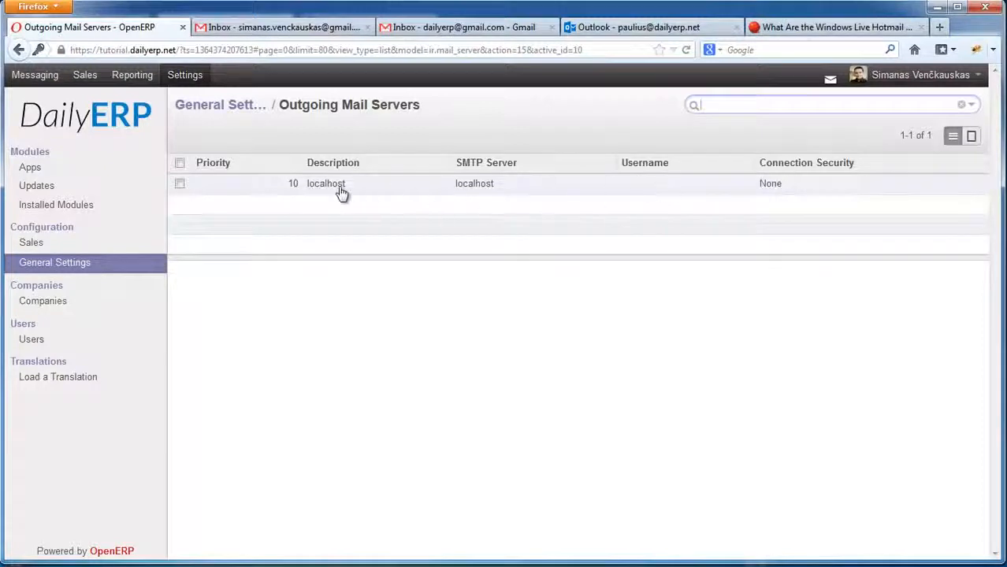
left_click(322, 186)
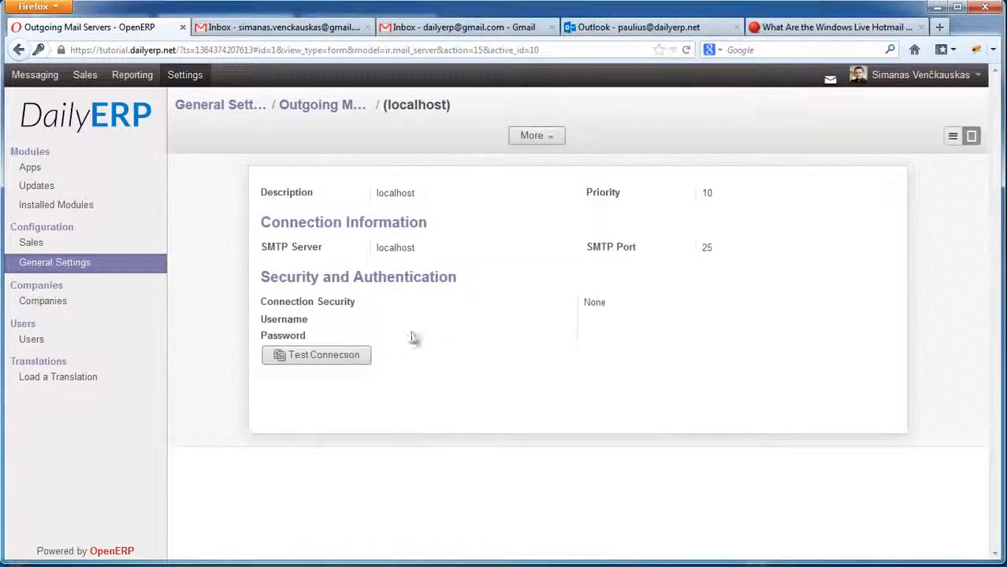
left_click(316, 360)
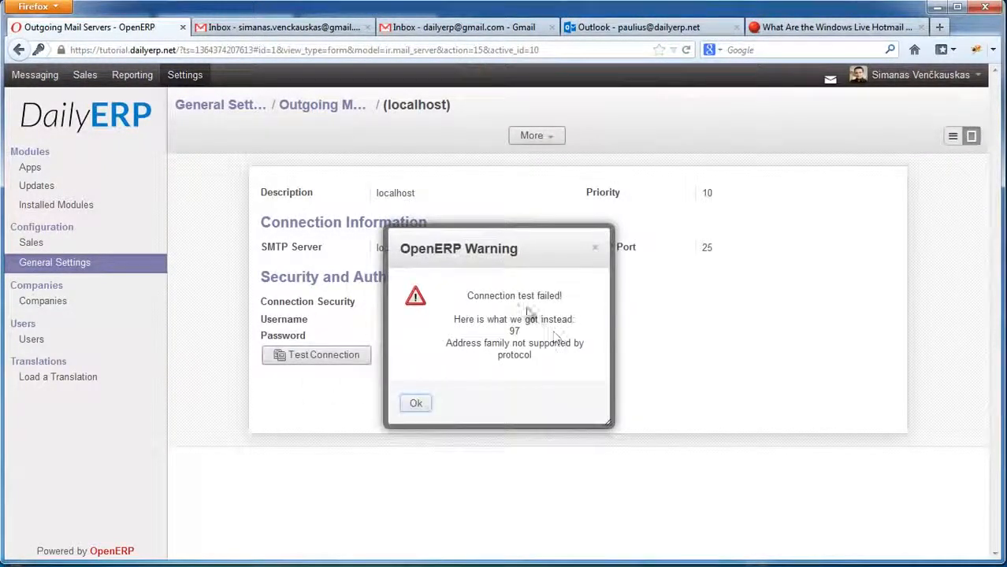
left_click_drag(465, 296, 571, 318)
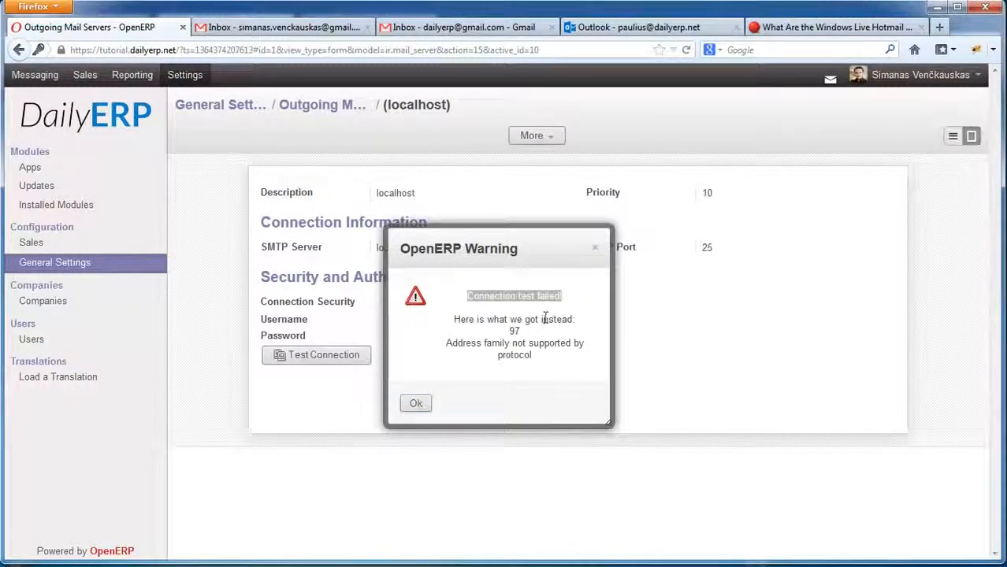
left_click(520, 318)
left_click_drag(457, 323, 513, 329)
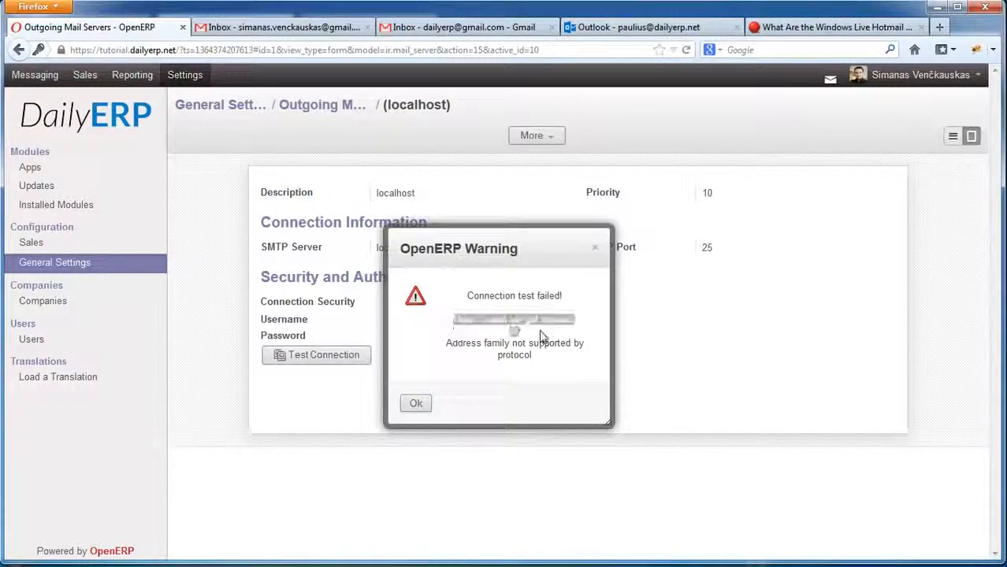
left_click_drag(446, 344, 494, 356)
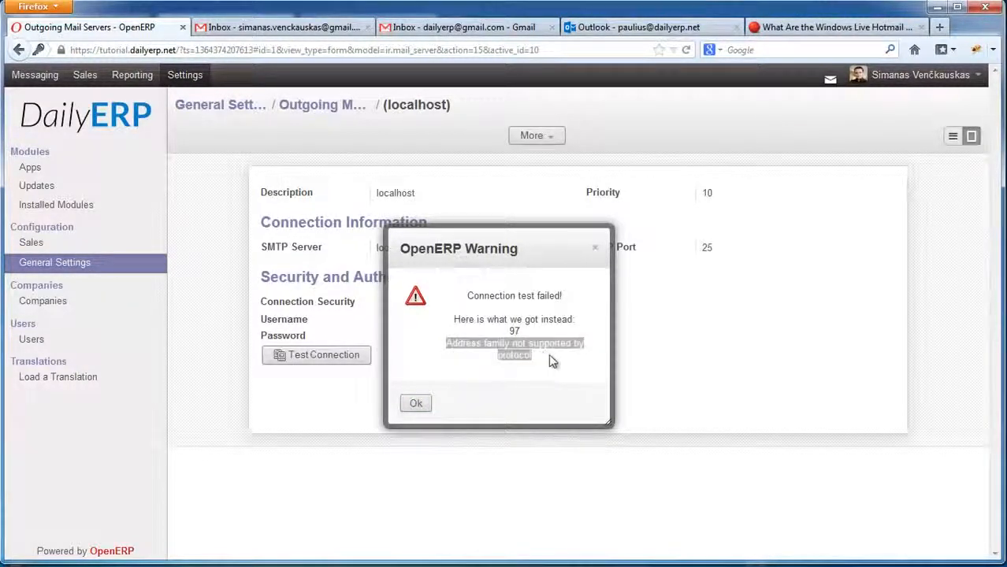
left_click(419, 404)
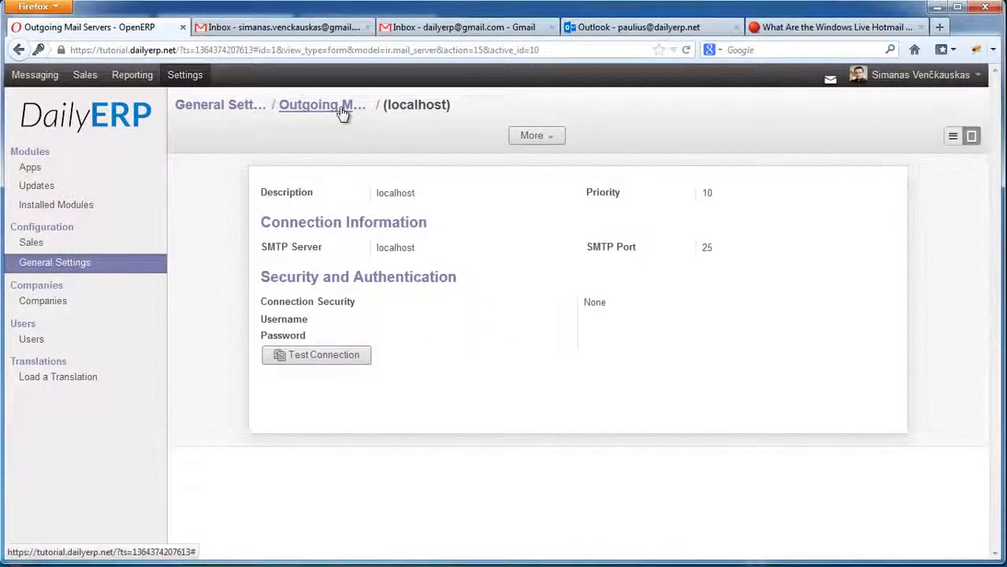
Reopen the localhost server record (SMTP port 25, no security), then return to General Settings.
left_click(312, 111)
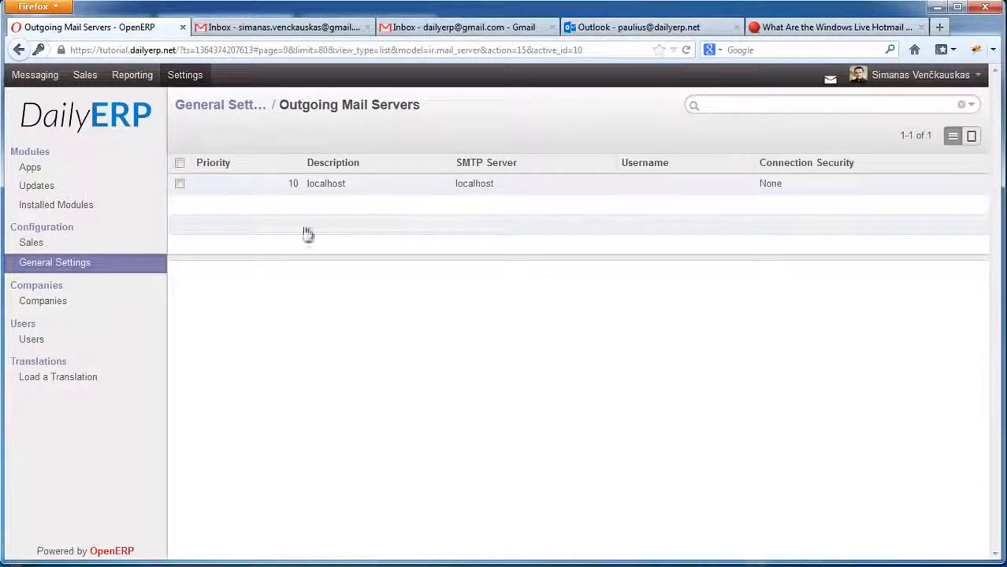
left_click(321, 186)
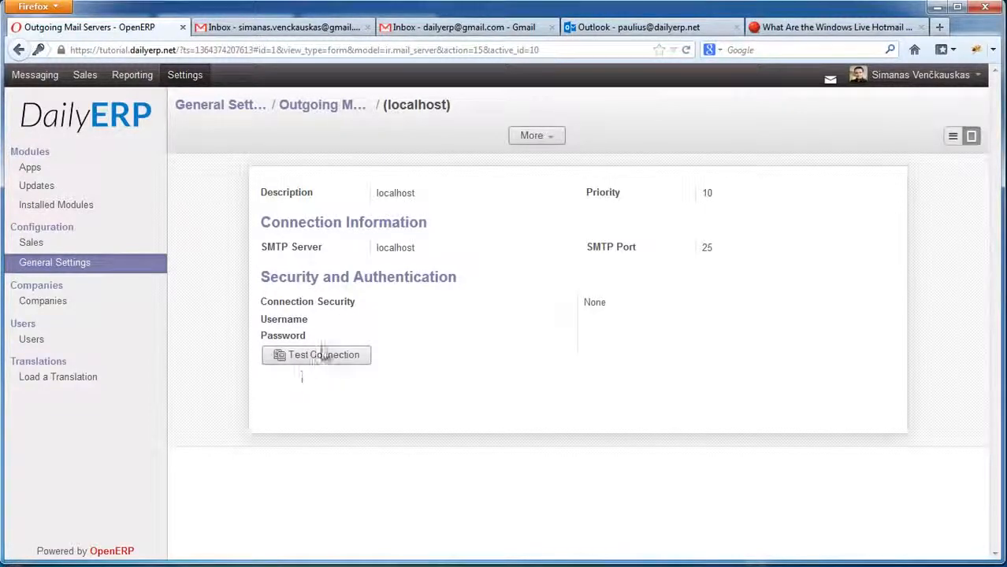
left_click(78, 271)
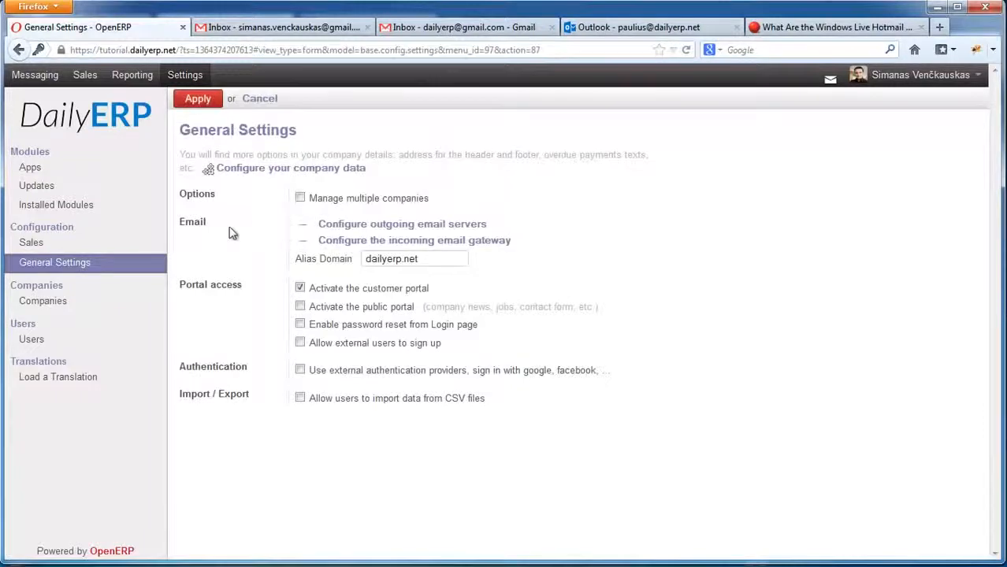
Log out of the current session from the user menu.
left_click(31, 243)
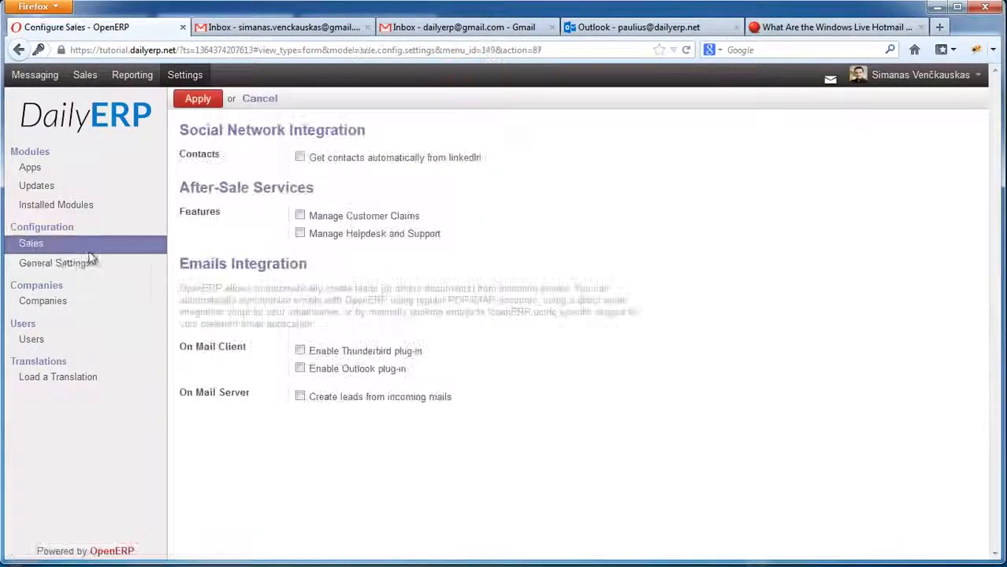
left_click(62, 270)
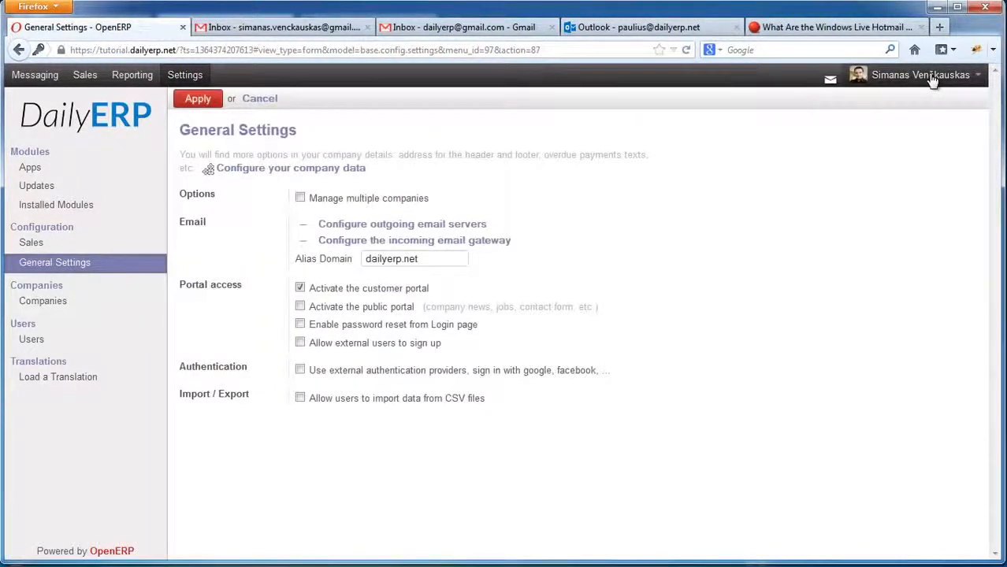
left_click(906, 75)
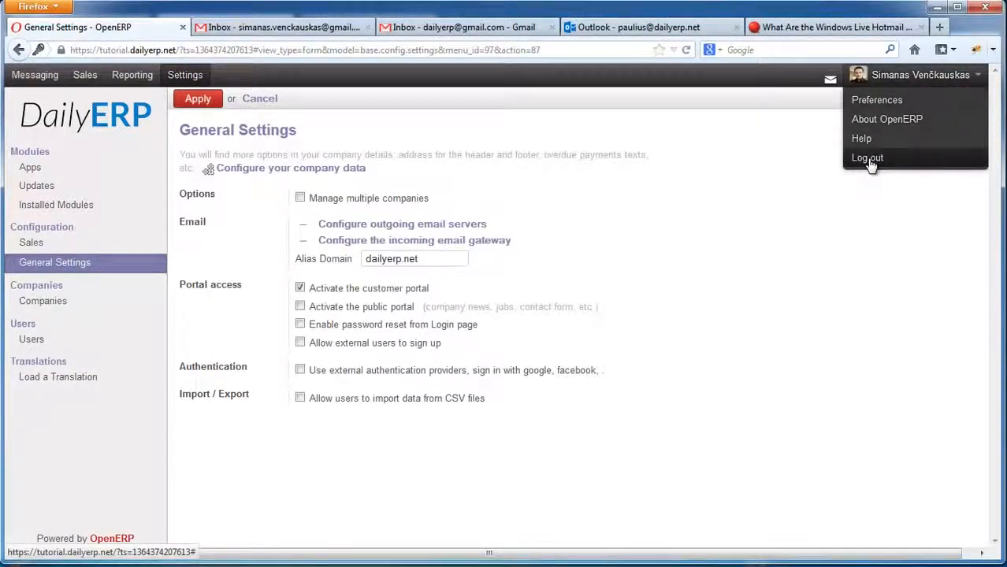
left_click(867, 158)
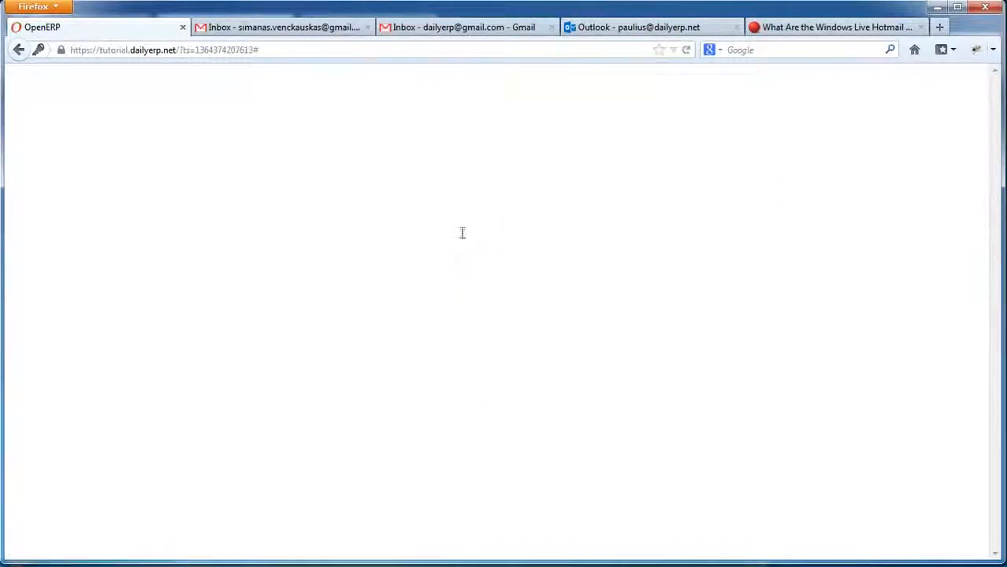
Enter 'admin' as the username on the login screen.
key("ctrl+a")
type("admin")
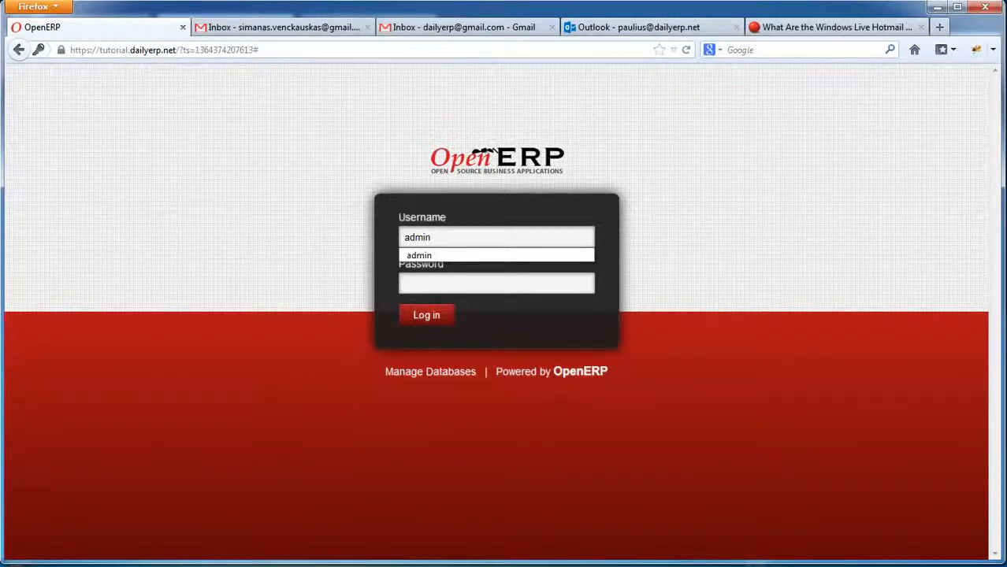
key("Tab")
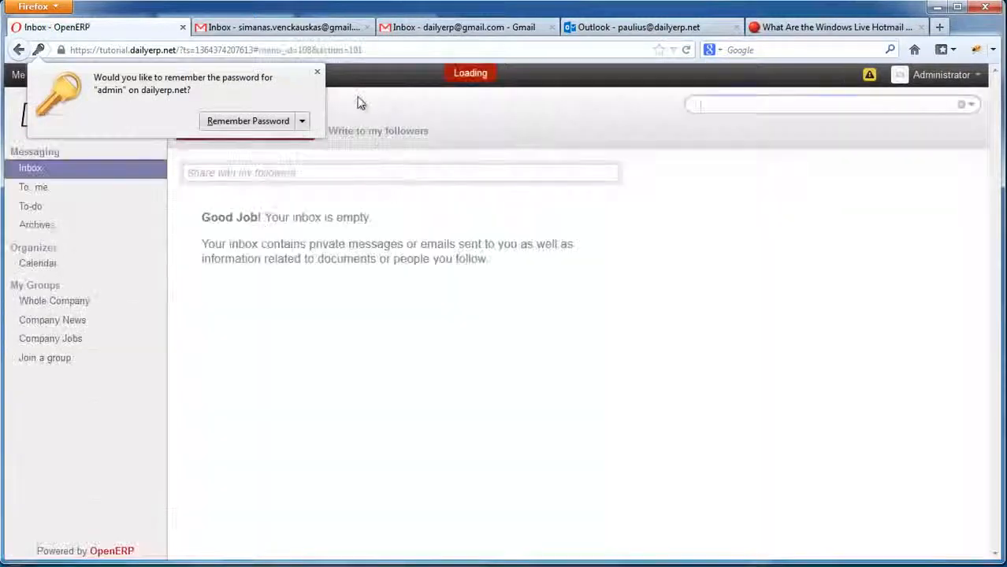
Go through Settings > General Settings to the outgoing email servers list and open the localhost record.
left_click(317, 72)
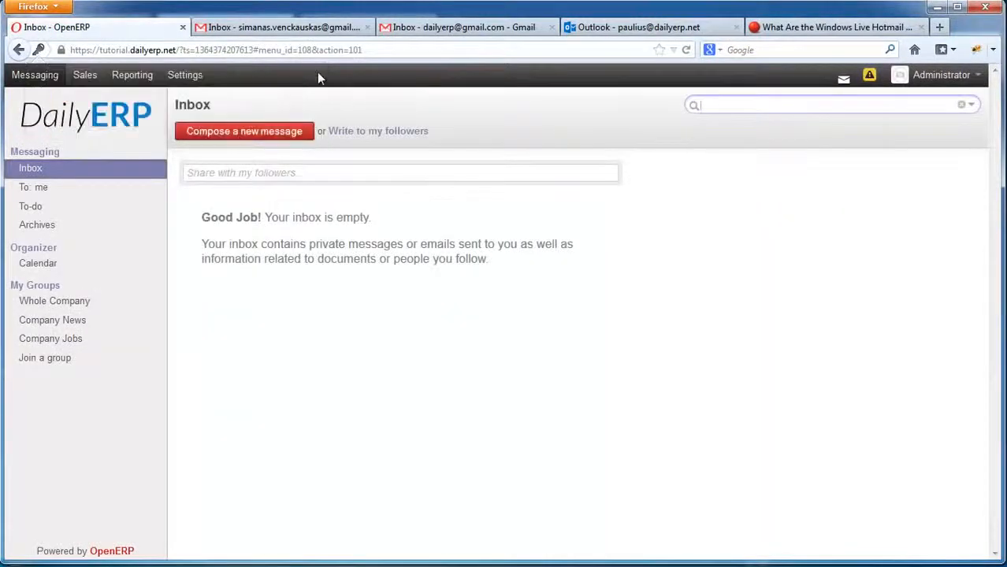
left_click(187, 77)
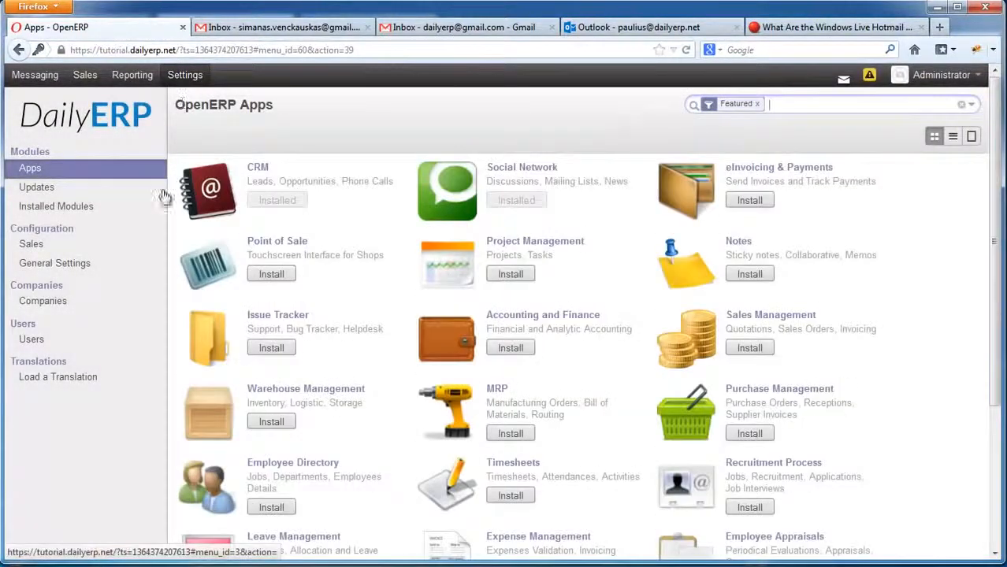
left_click(72, 265)
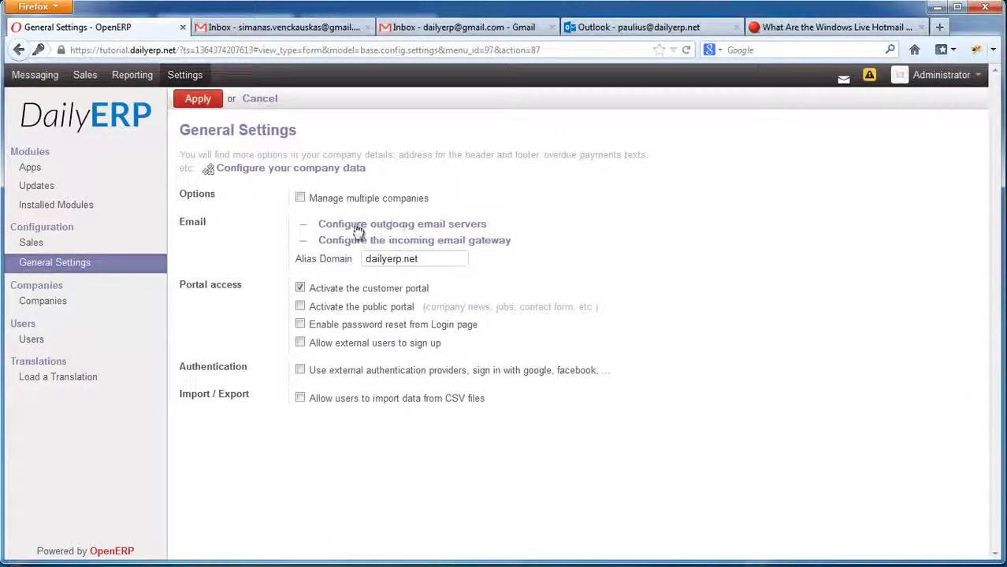
left_click(422, 227)
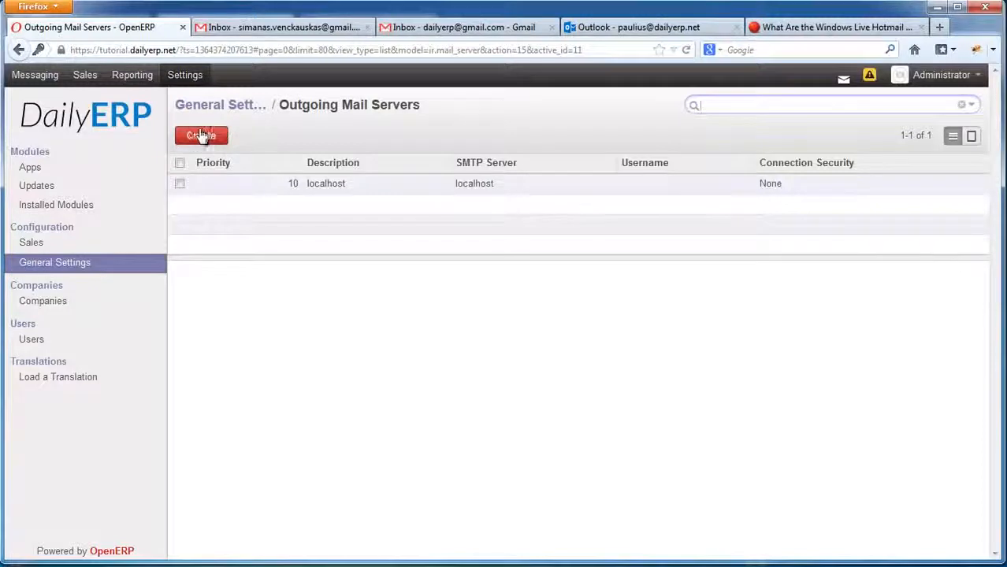
left_click(323, 186)
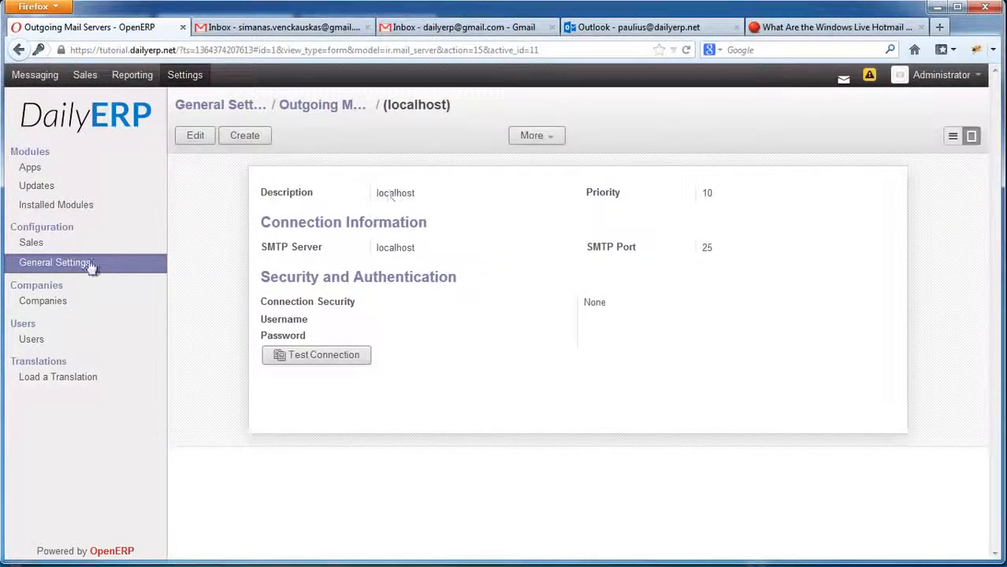
left_click(322, 106)
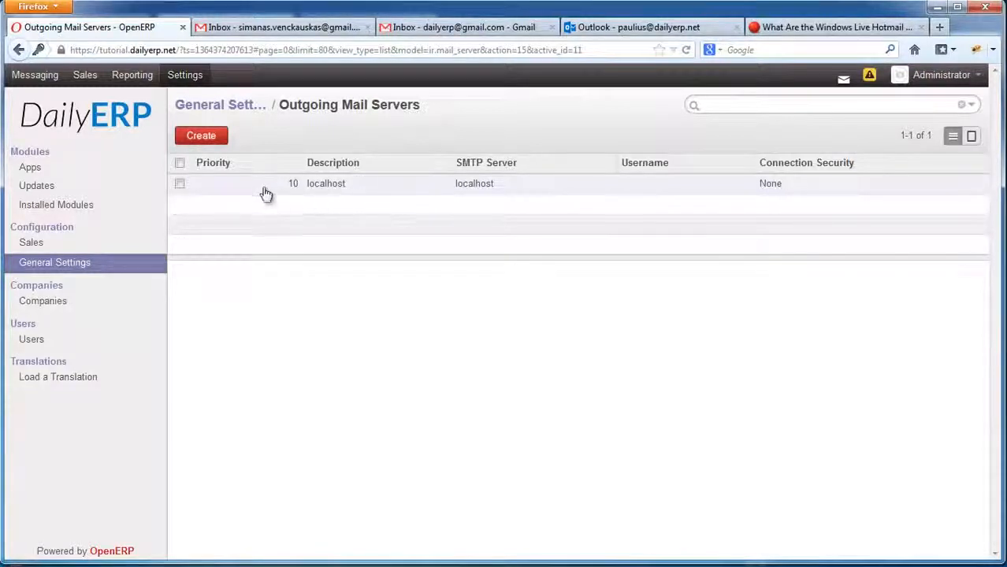
Reopen localhost, run its connection test, dismiss the failure warning, and make the form editable.
left_click(331, 189)
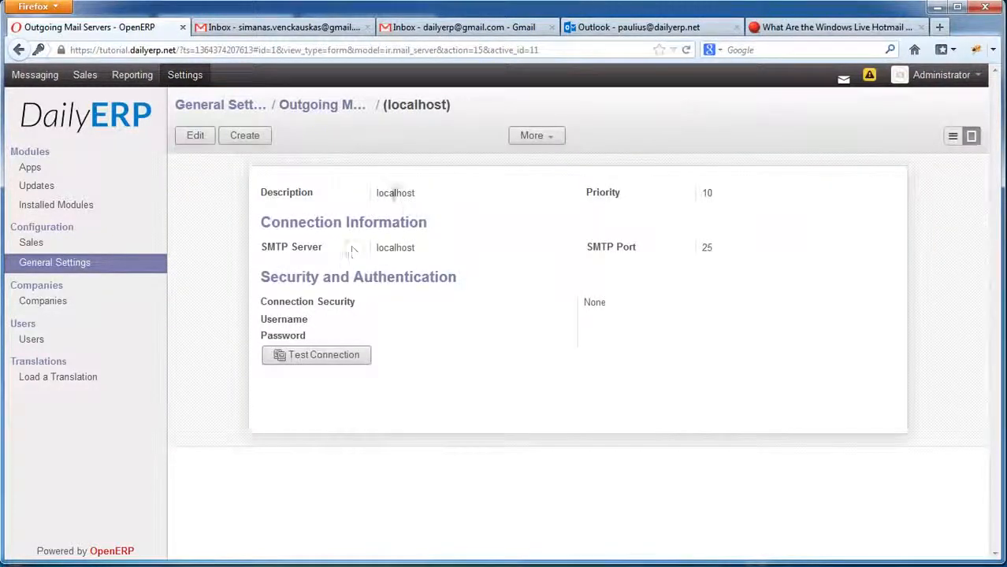
left_click(327, 355)
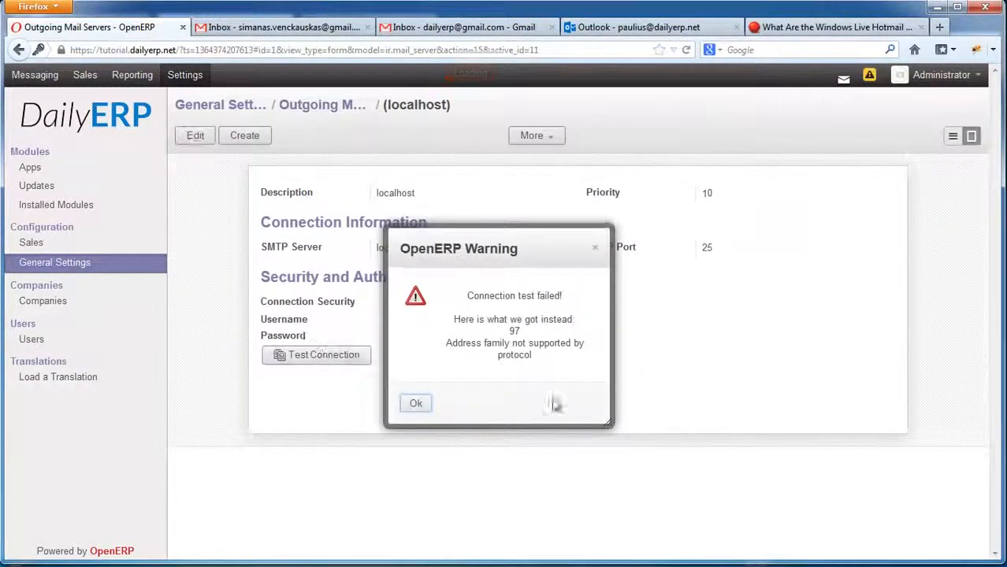
left_click(414, 404)
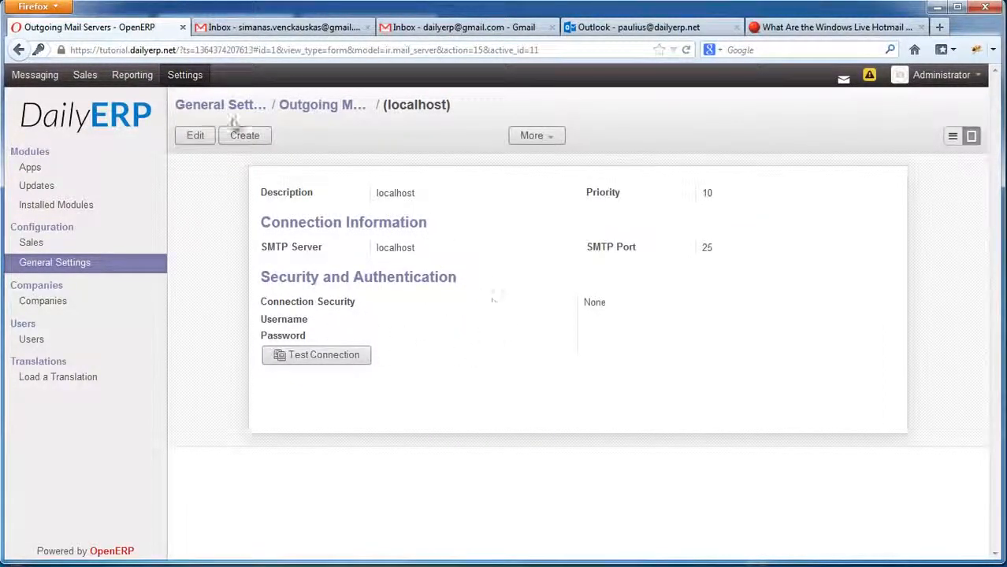
left_click(197, 136)
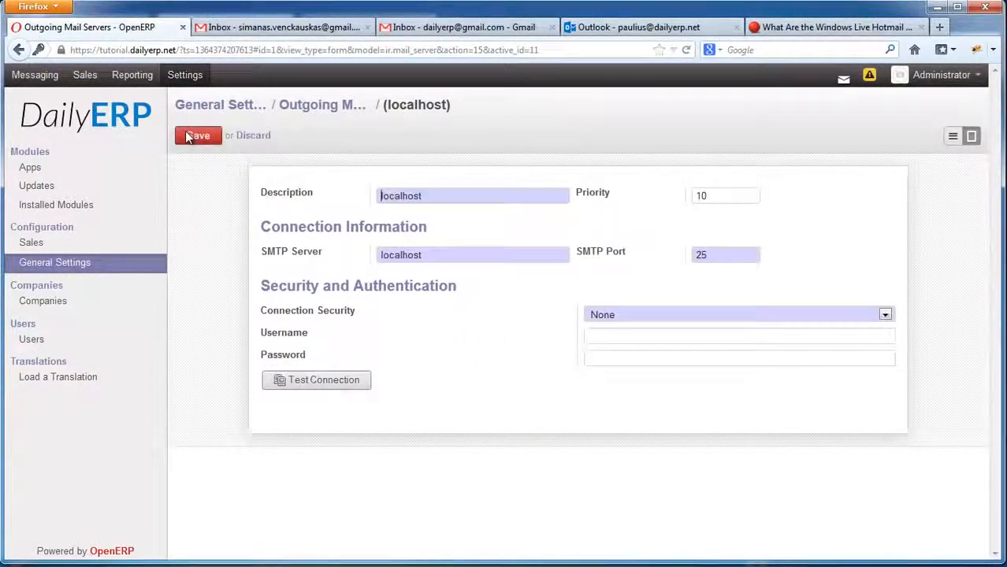
Rename the server to Gmail, with SMTP server smtp.gmail.com and SSL/TLS connection security.
double_click(443, 197)
type("Gmail")
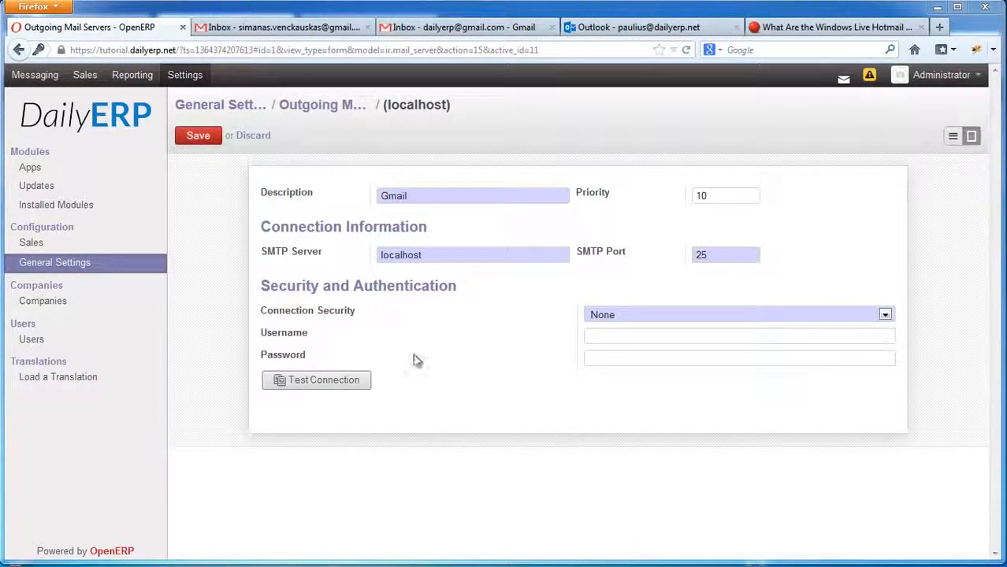
left_click_drag(432, 259, 342, 251)
type("smtp.gmail.com")
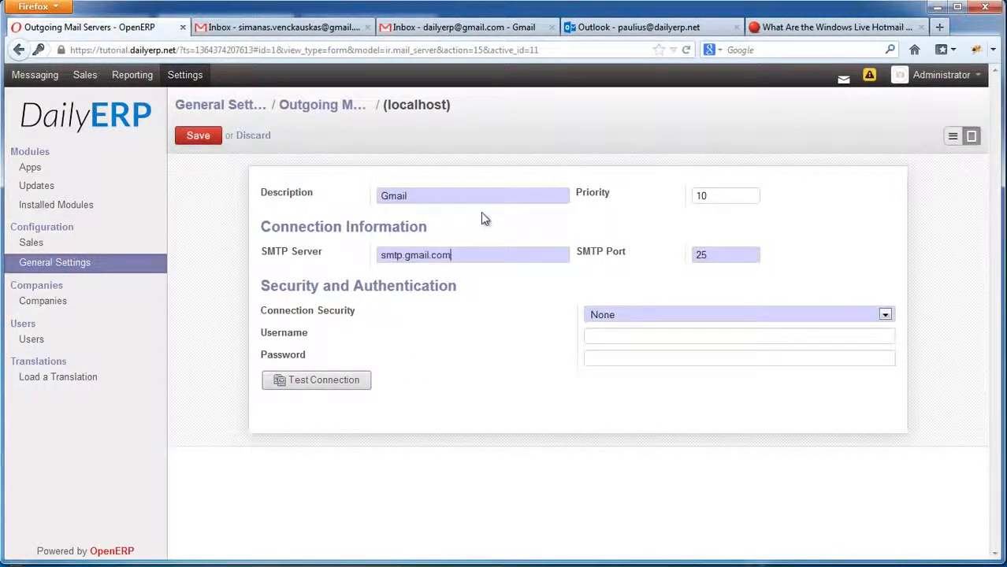
left_click(639, 317)
left_click(622, 363)
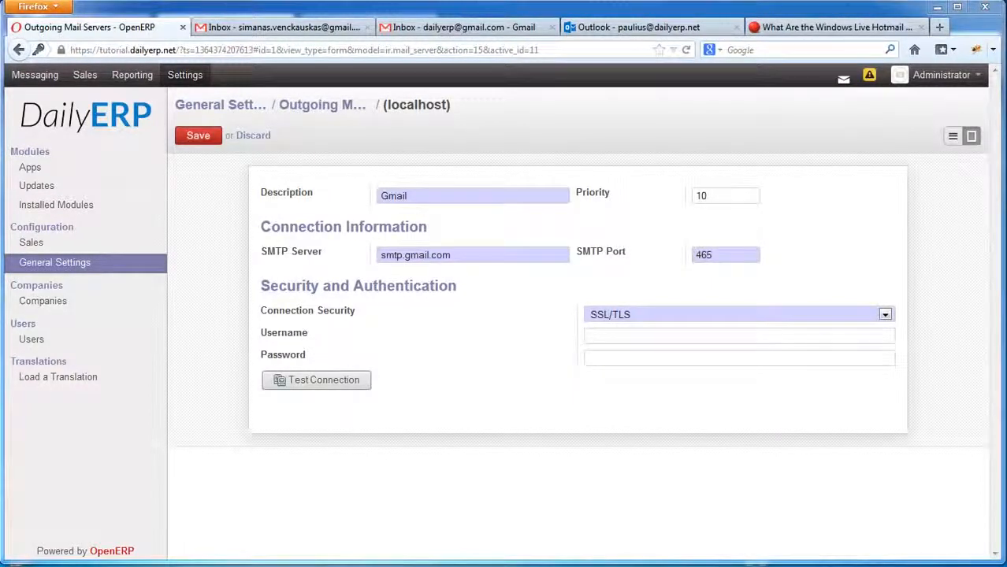
Enter the Gmail account username and password, test the connection successfully, and save the server.
key("ctrl+v")
left_click(614, 357)
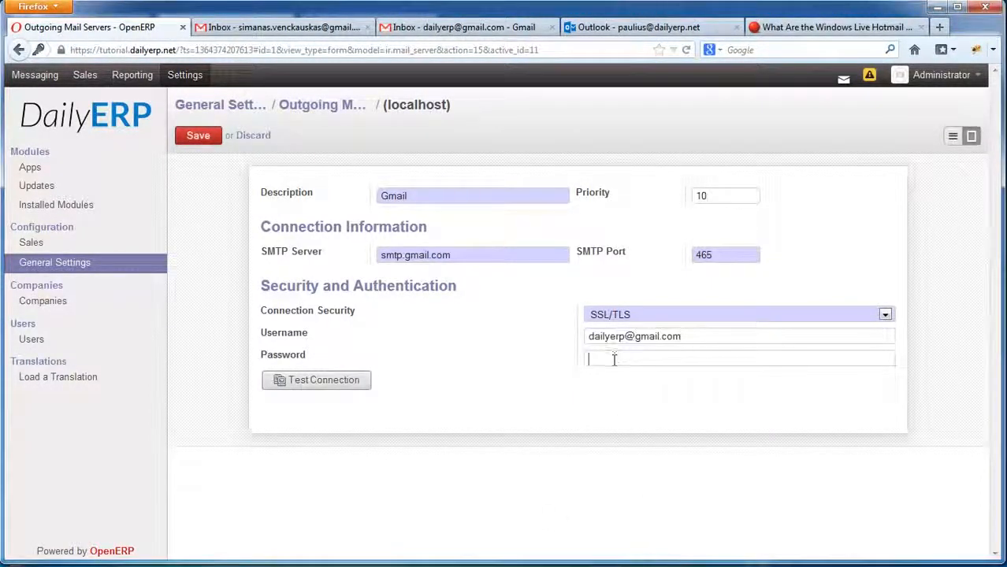
type("••••••")
left_click_drag(587, 337, 704, 336)
left_click(647, 361)
left_click(324, 386)
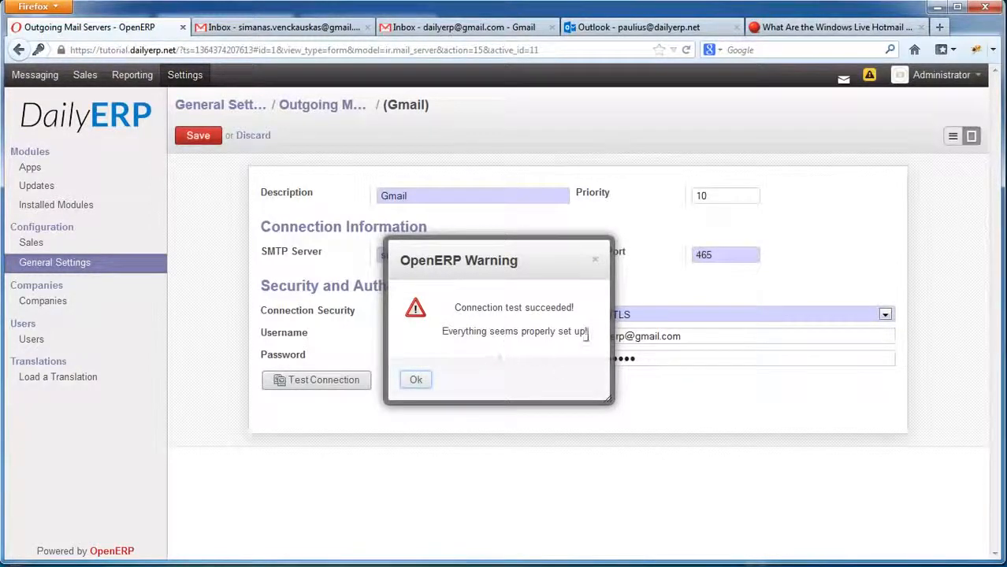
left_click(413, 382)
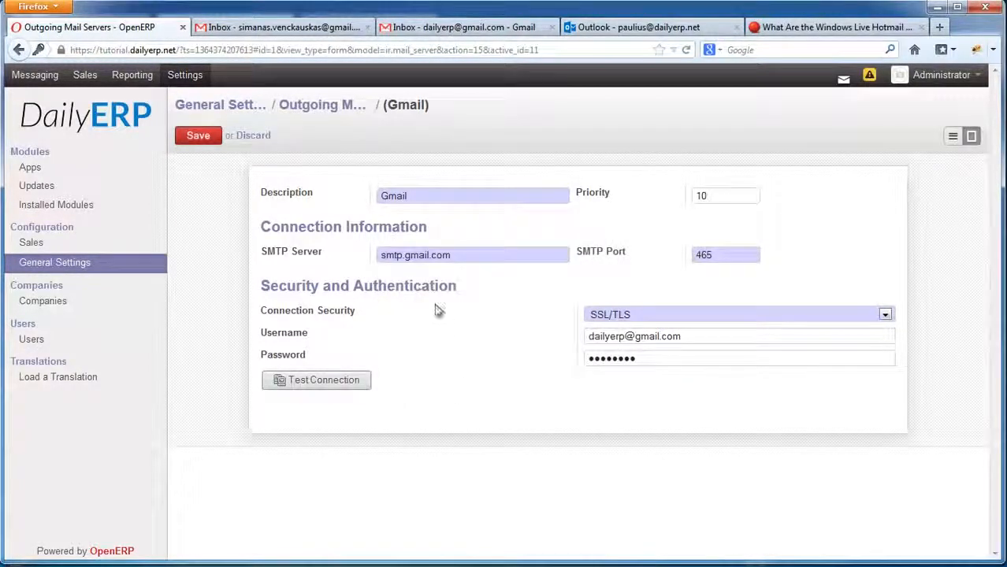
left_click(206, 135)
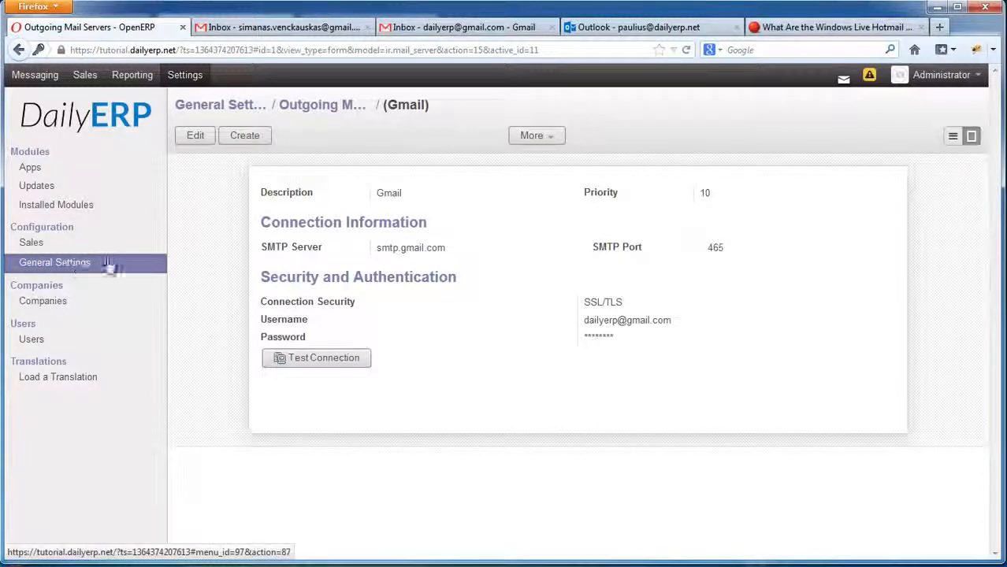
Create a new user with the person's full name, a login, and the Europe/Vilnius timezone.
left_click(31, 339)
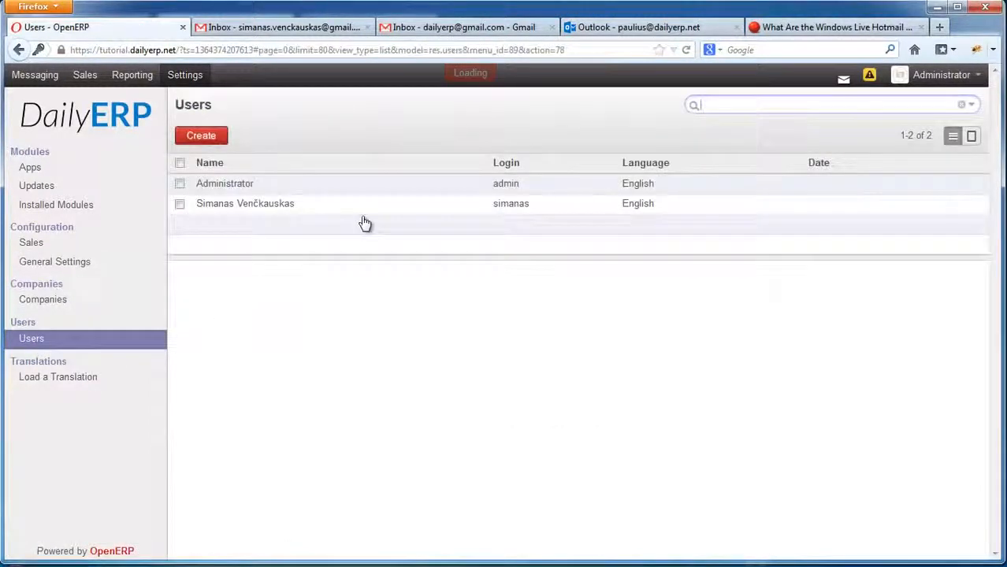
left_click(203, 137)
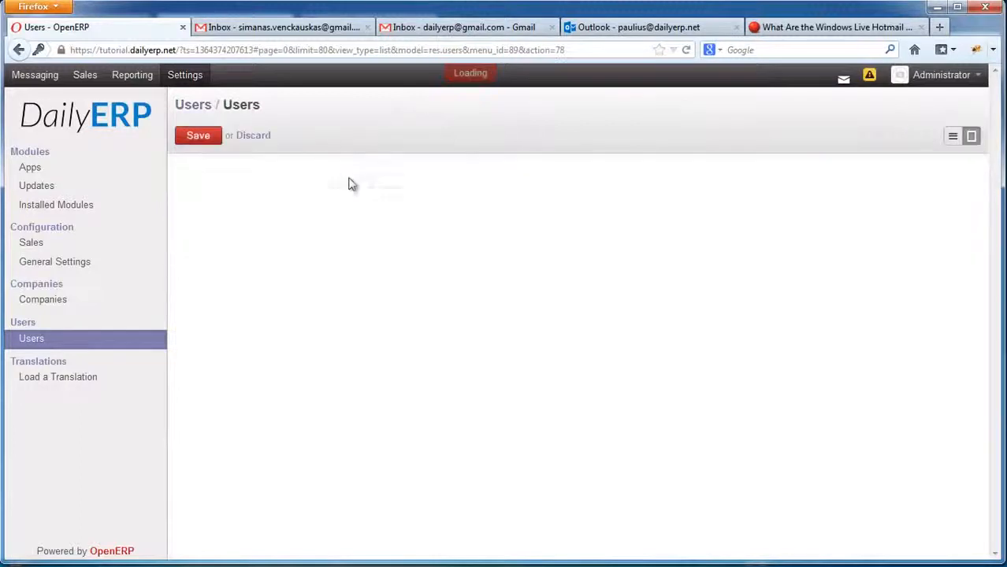
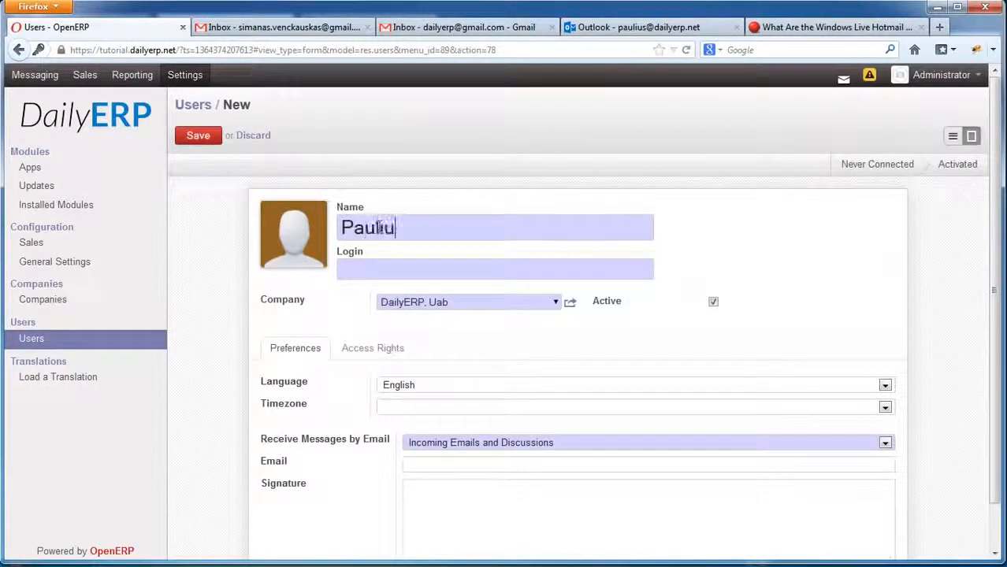
left_click(451, 279)
type("paulius")
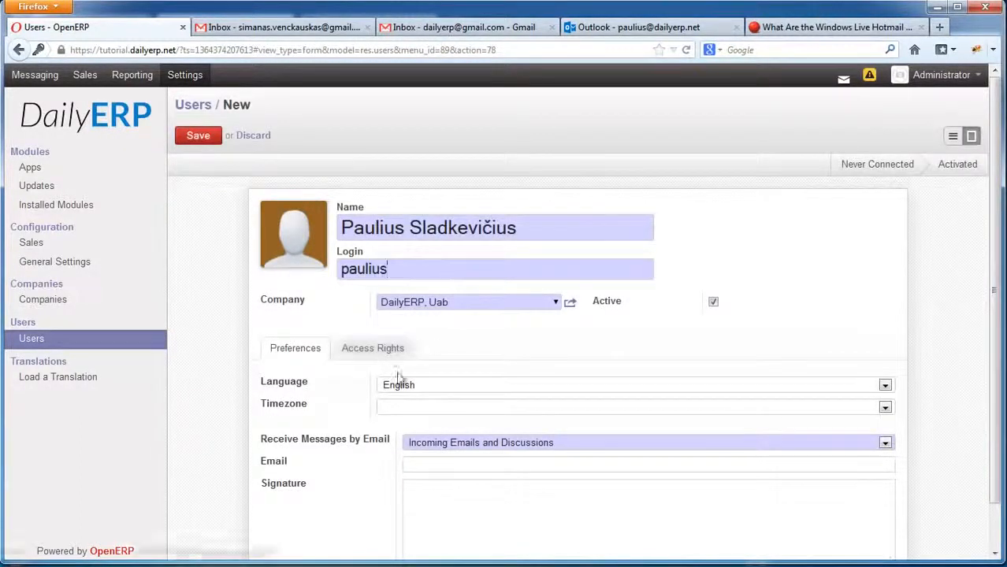
left_click(442, 406)
scroll(508, 556, "down", 20)
scroll(508, 556, "down", 20)
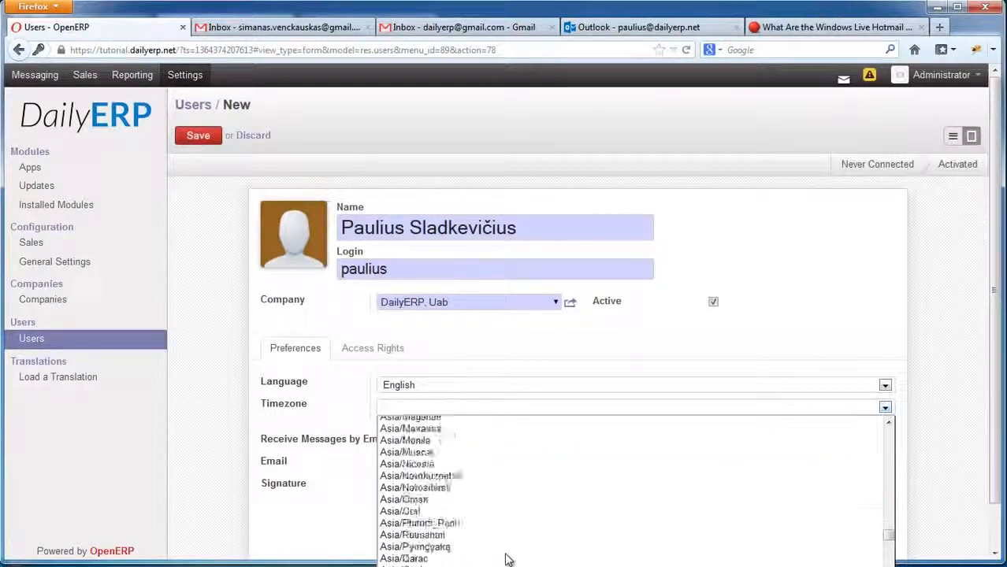
left_click(423, 473)
Keep Incoming Emails and Discussions notifications, add the user's dailyerp.net email address, and save the user.
left_click(491, 443)
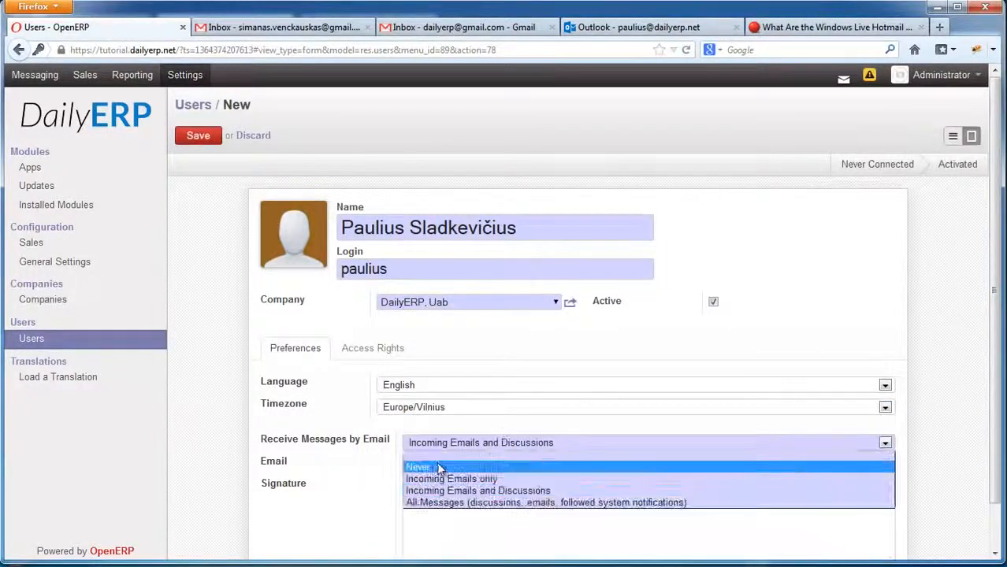
left_click(467, 490)
left_click(449, 470)
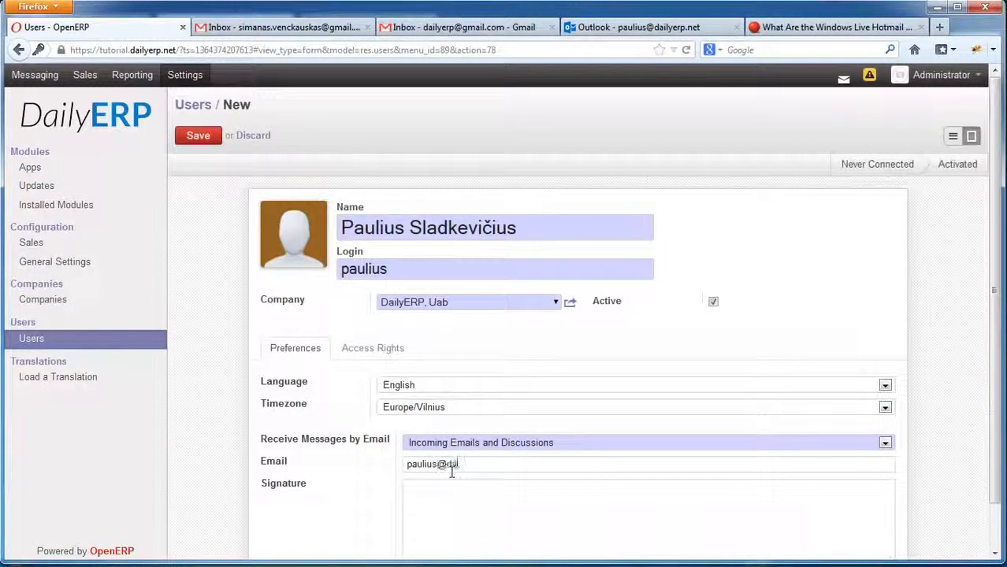
left_click(372, 349)
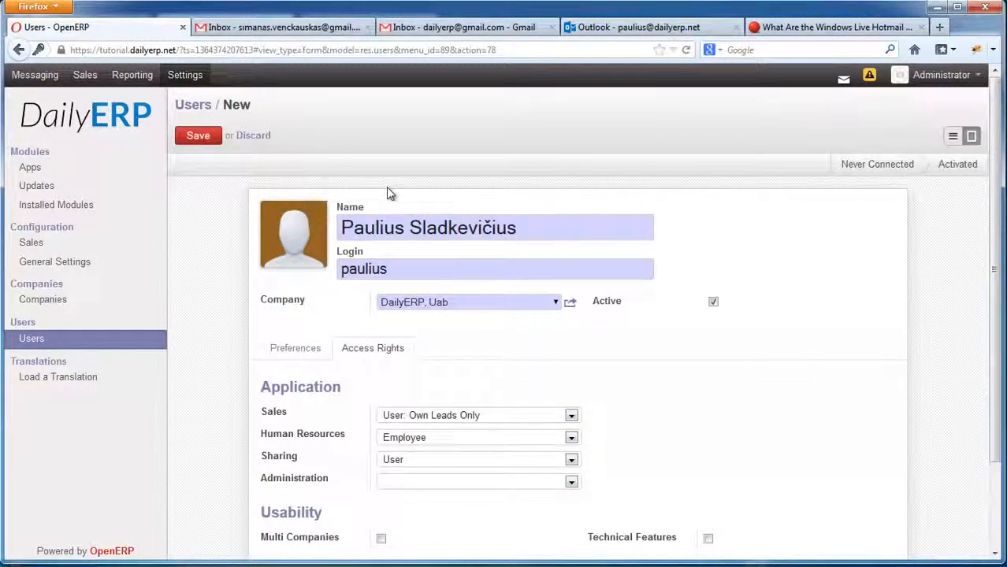
left_click(306, 348)
scroll(709, 361, "down", 1)
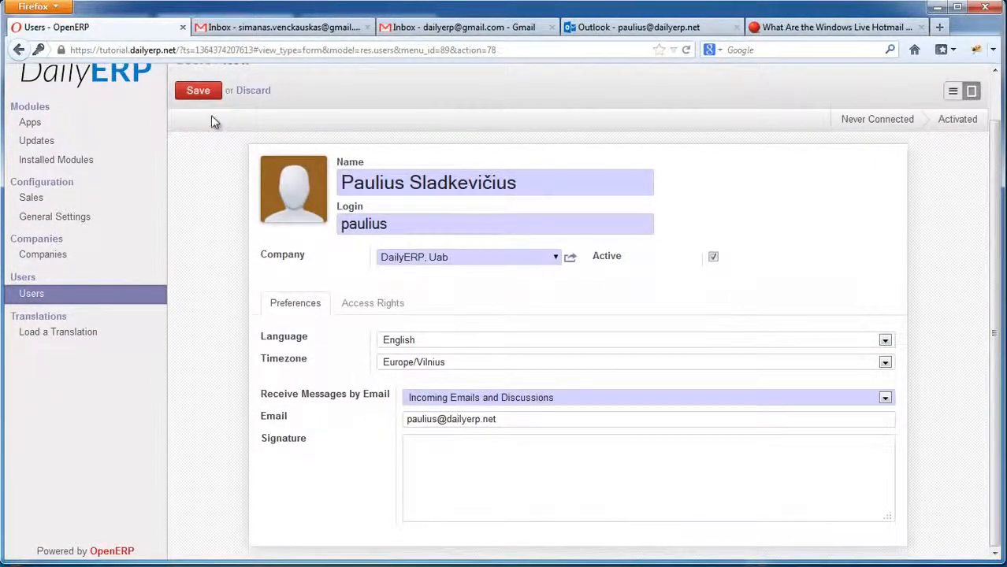
left_click(466, 421)
left_click_drag(497, 419, 373, 418)
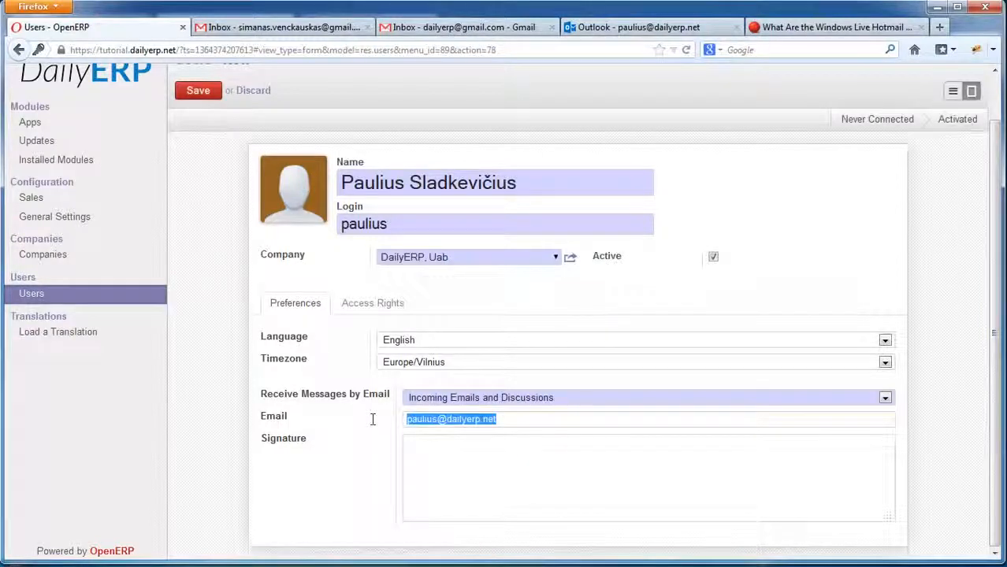
left_click(197, 97)
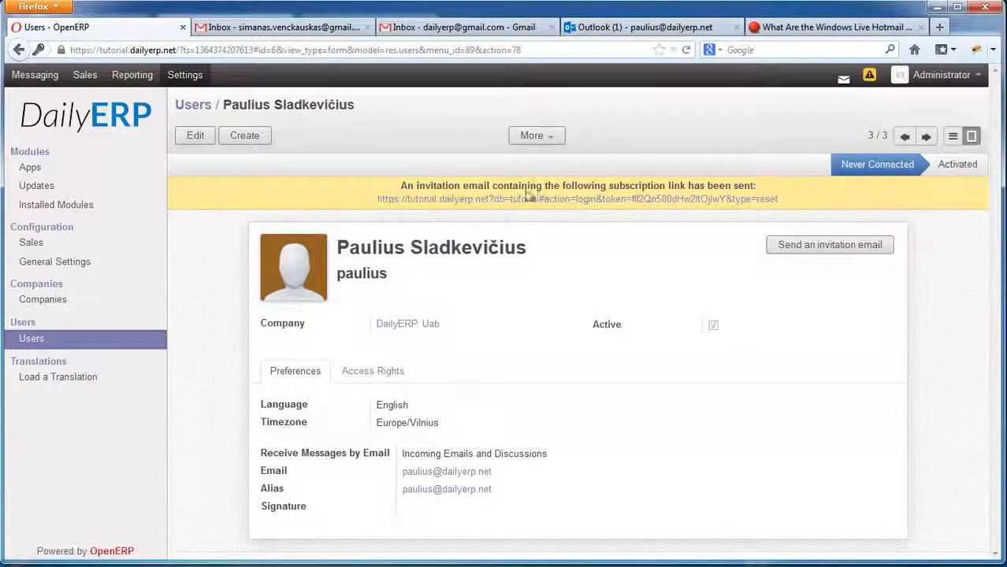
left_click(252, 30)
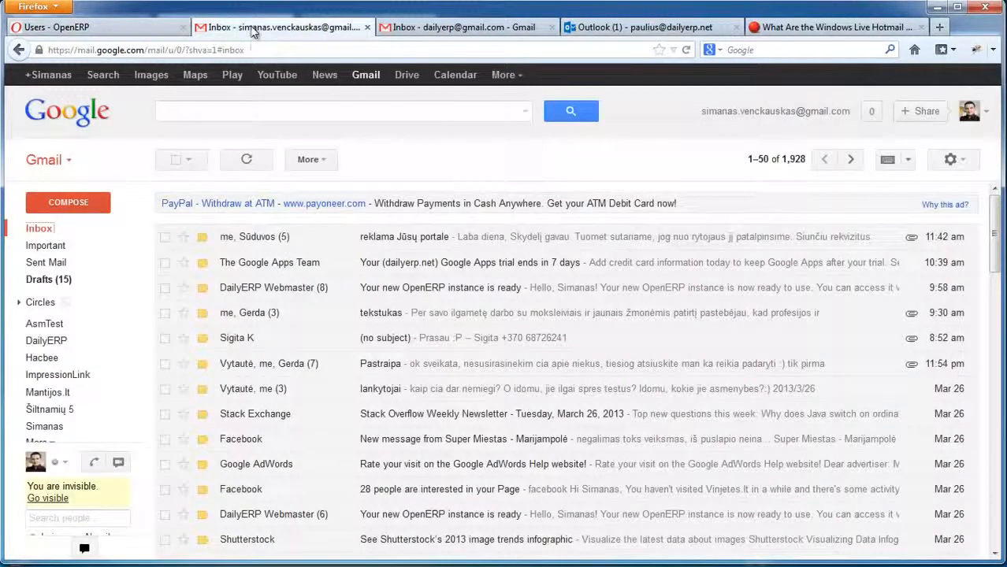
Open the OpenERP invitation in Outlook.com and always show content from its sender.
left_click(599, 27)
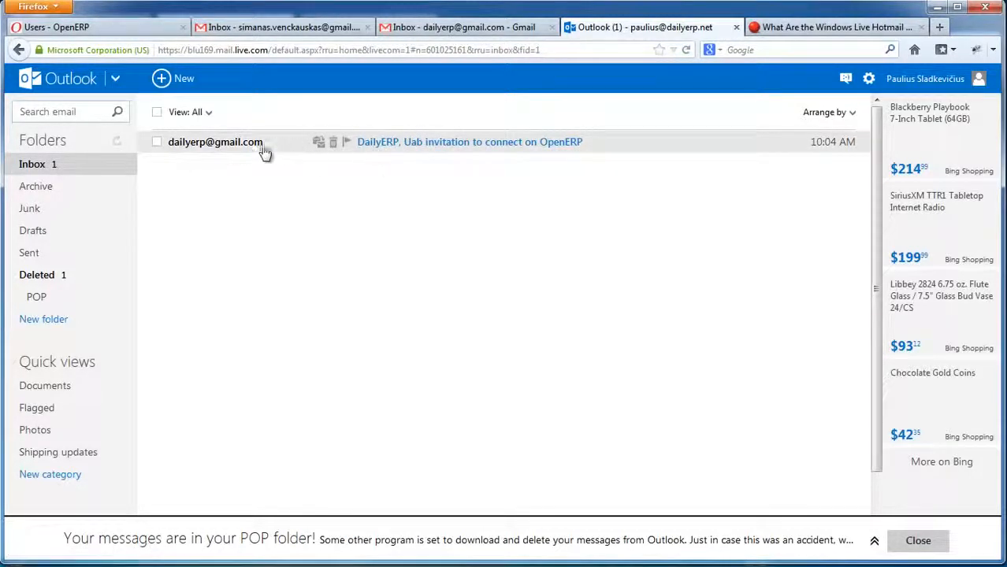
left_click(412, 145)
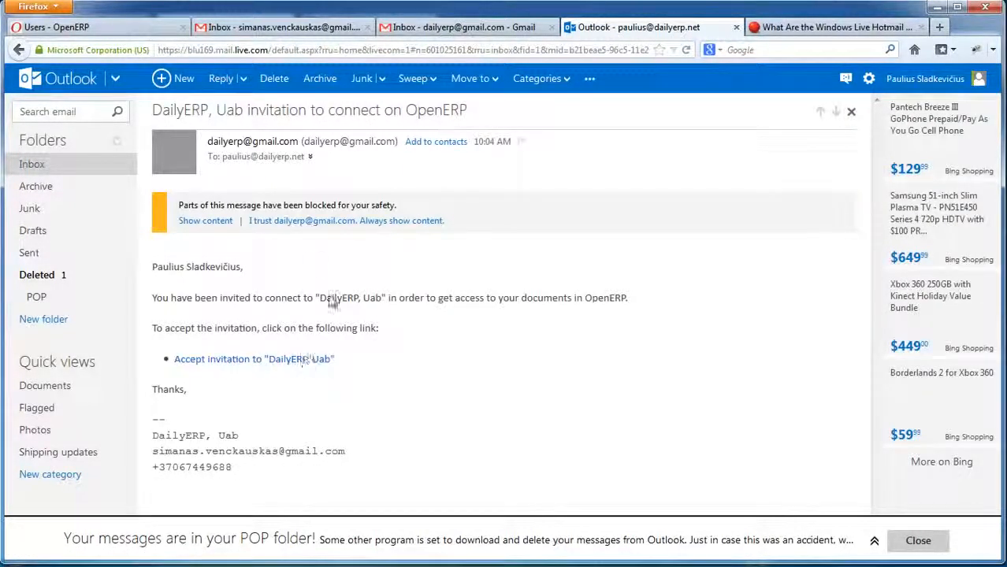
left_click(274, 221)
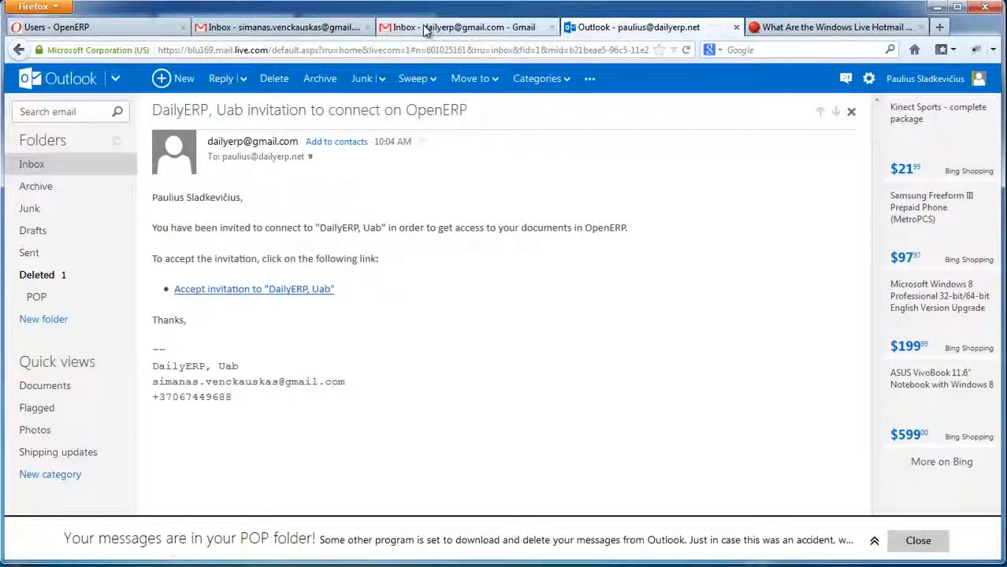
Look through the Gmail inboxes, then return to the OpenERP user record's Administrator menu.
left_click(422, 24)
left_click(599, 30)
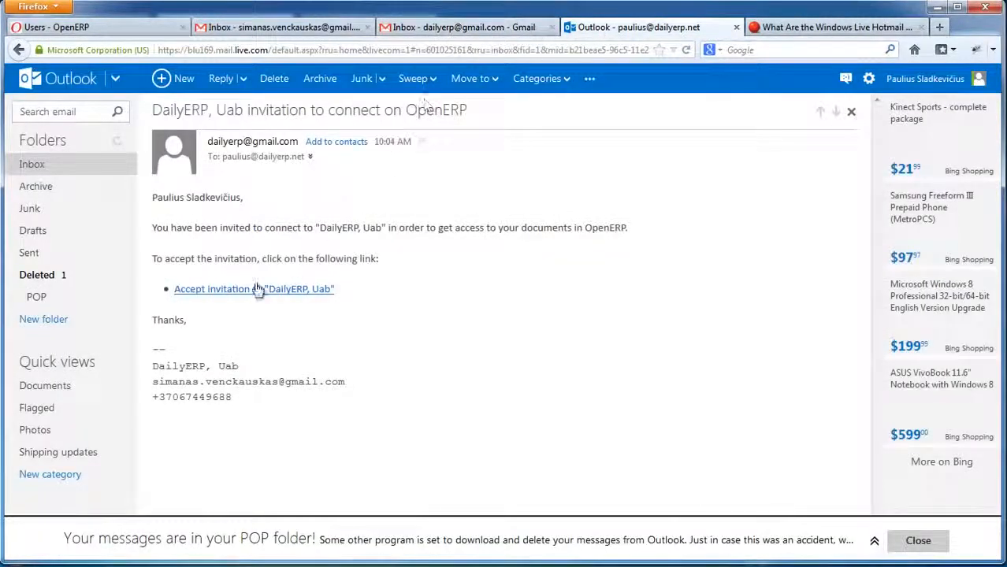
left_click(436, 28)
left_click(276, 28)
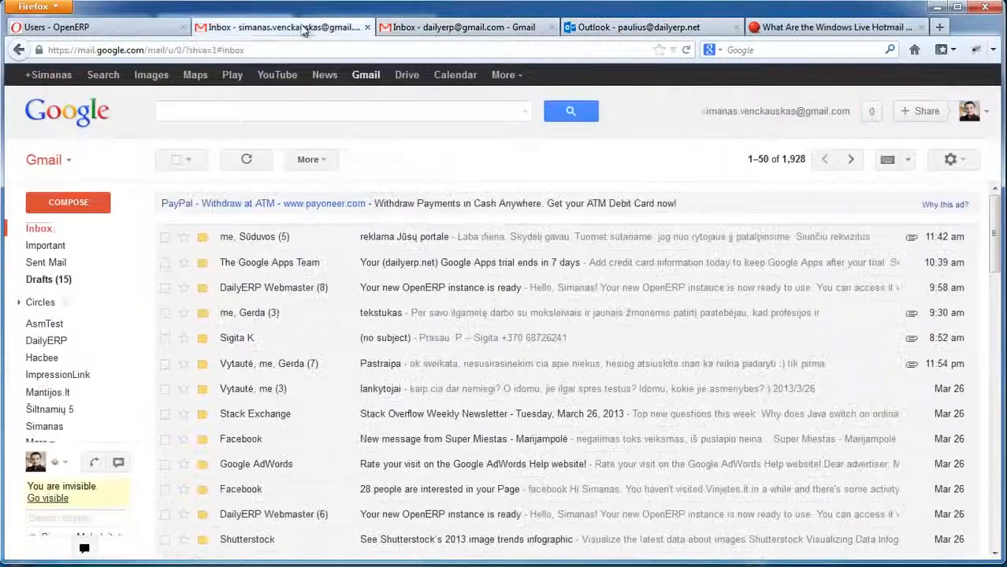
left_click(159, 31)
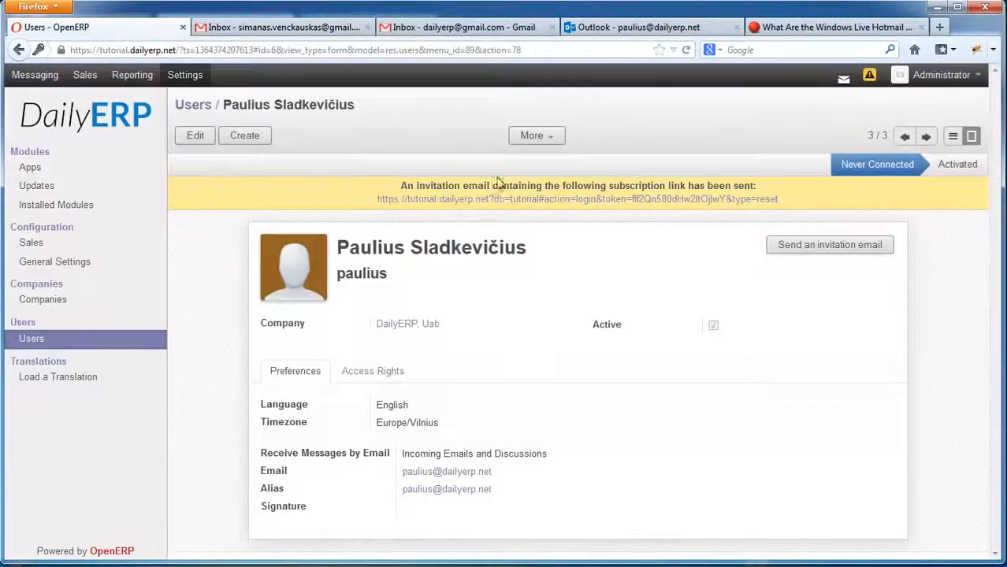
left_click(952, 75)
Log out of the Administrator account and enter the other user's username on the login page.
left_click(903, 159)
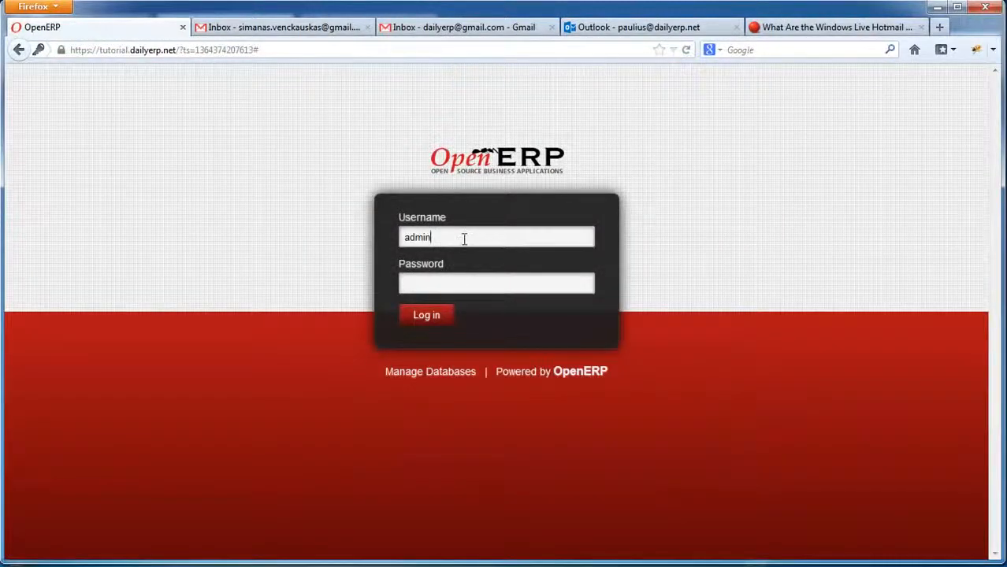
double_click(464, 239)
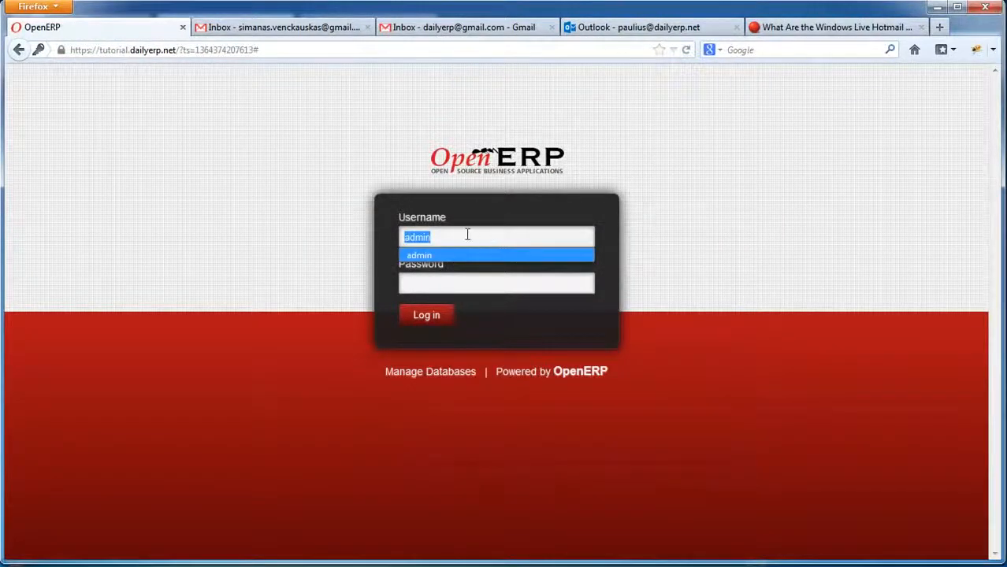
type("si")
key("BackSpace")
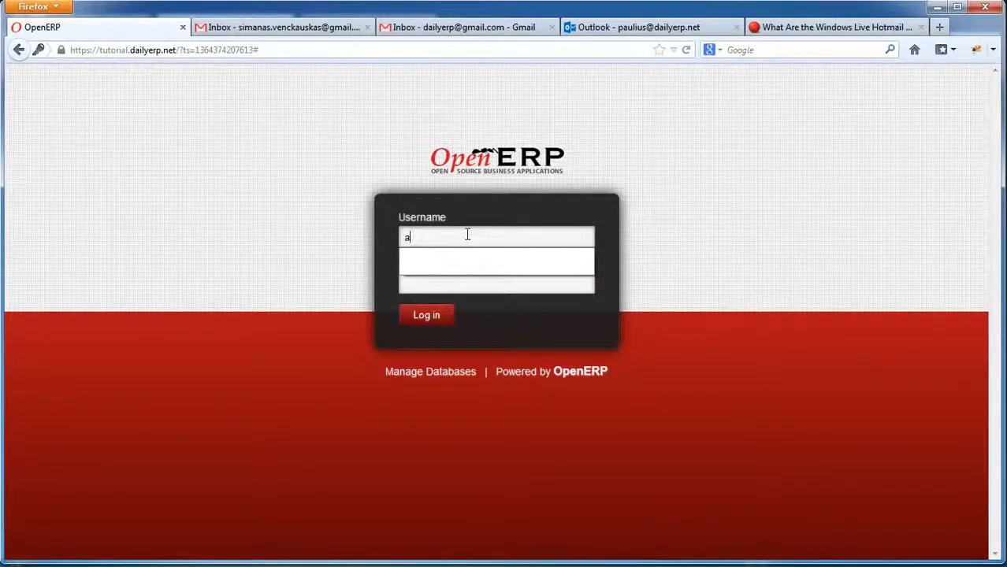
key("BackSpace")
type("siman")
type("an")
key("BackSpace")
key("BackSpace")
left_click(469, 256)
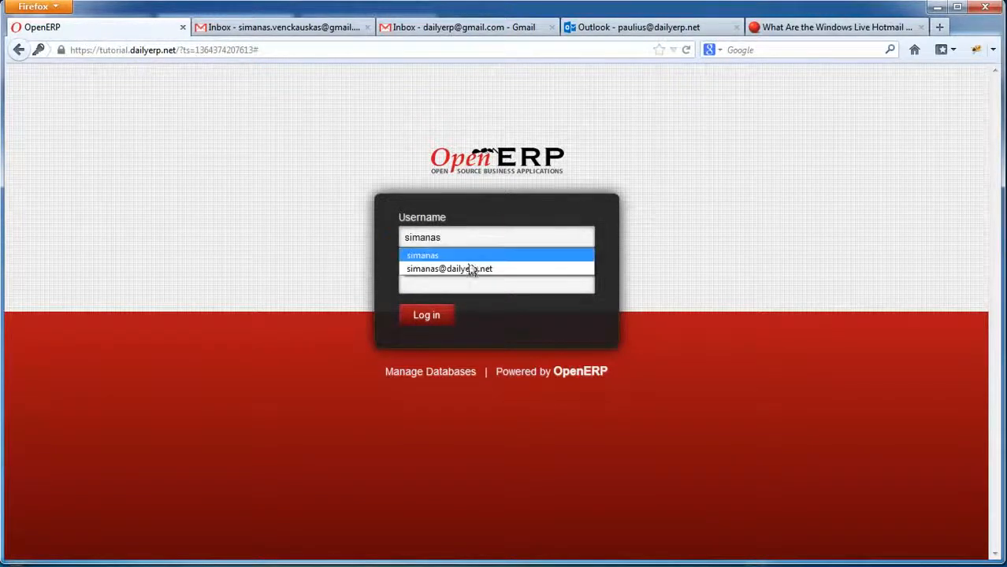
left_click(468, 285)
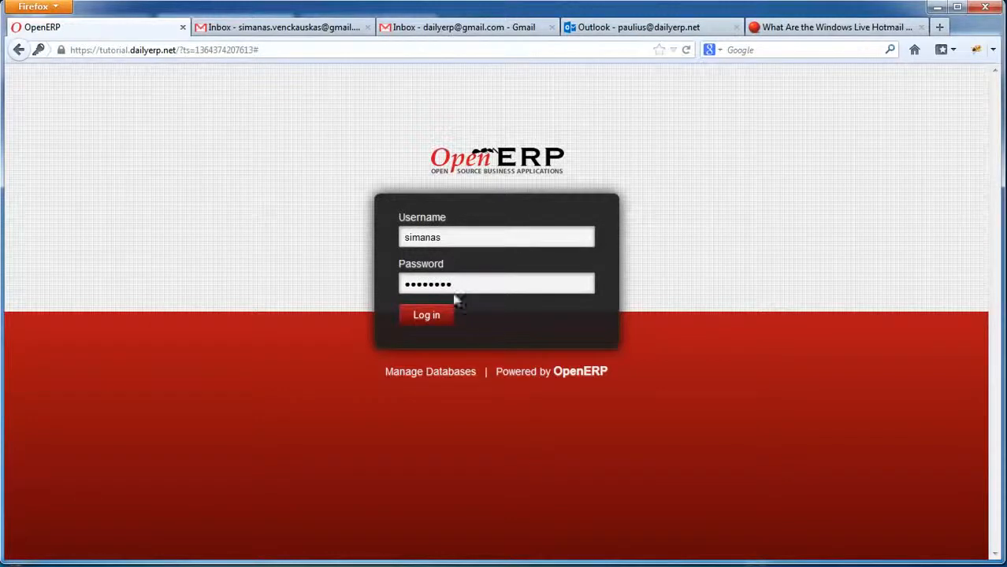
Enter the password, log in as the other user, and update the browser's saved password.
left_click(438, 320)
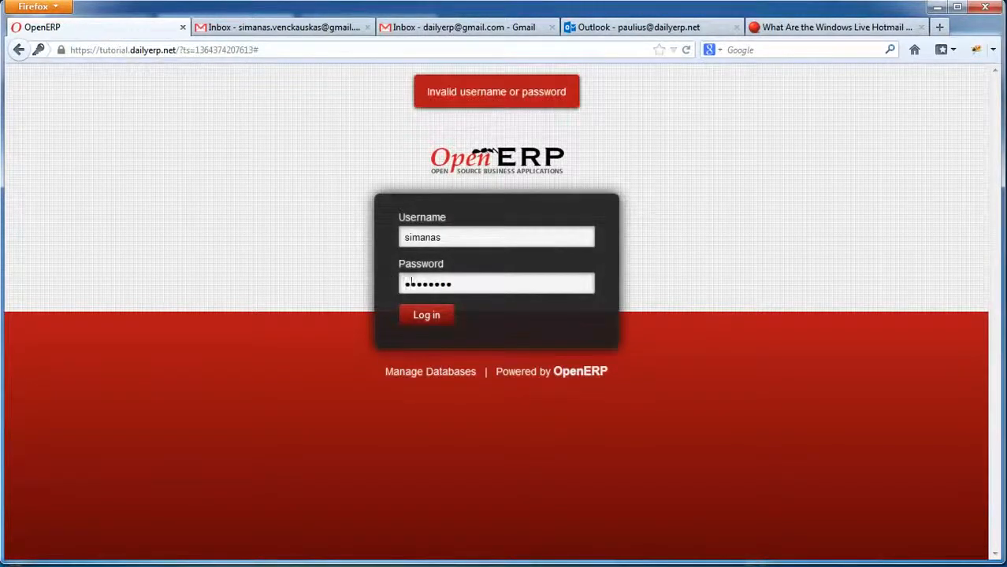
key("ctrl+a")
key("alt+Tab")
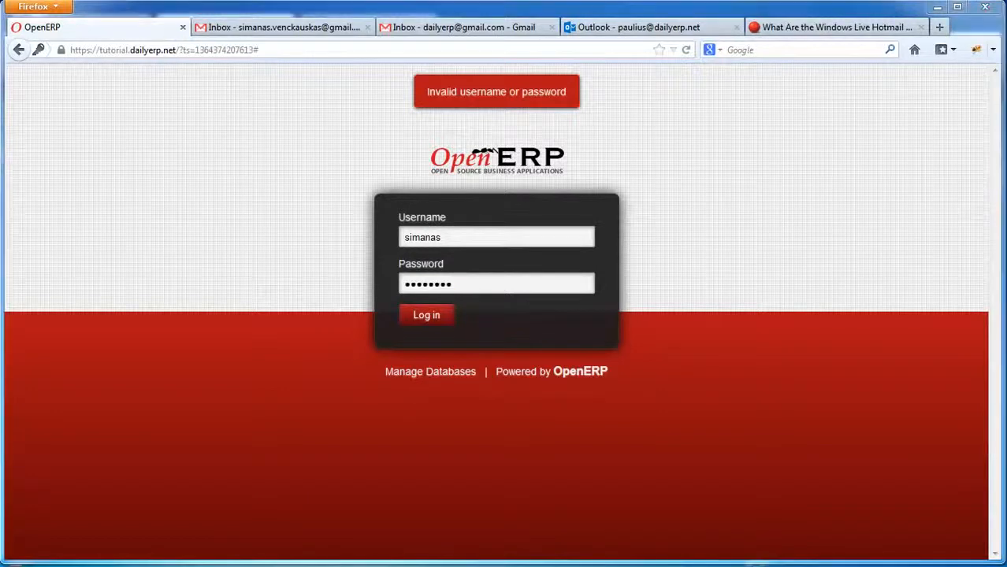
left_click(478, 281)
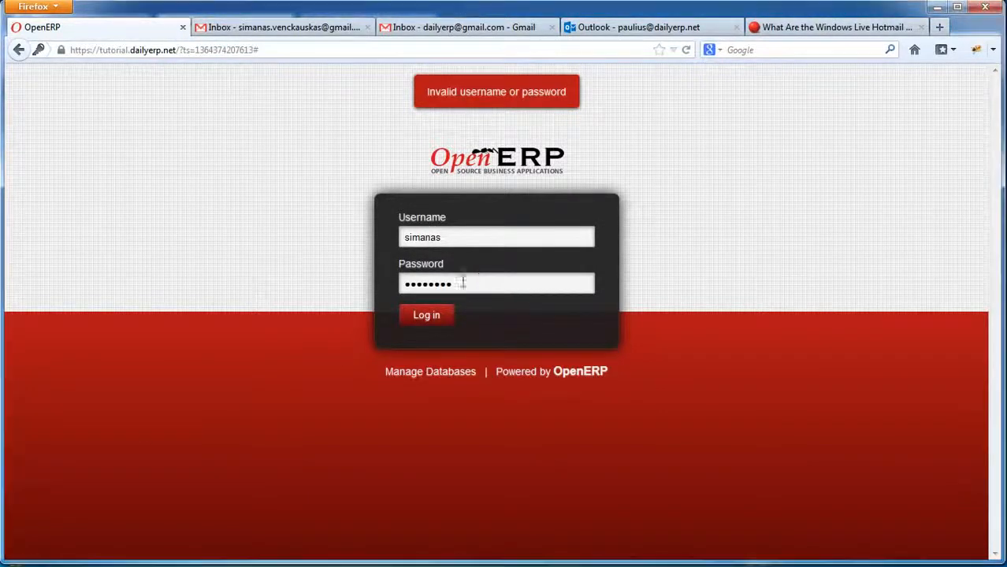
left_click(426, 316)
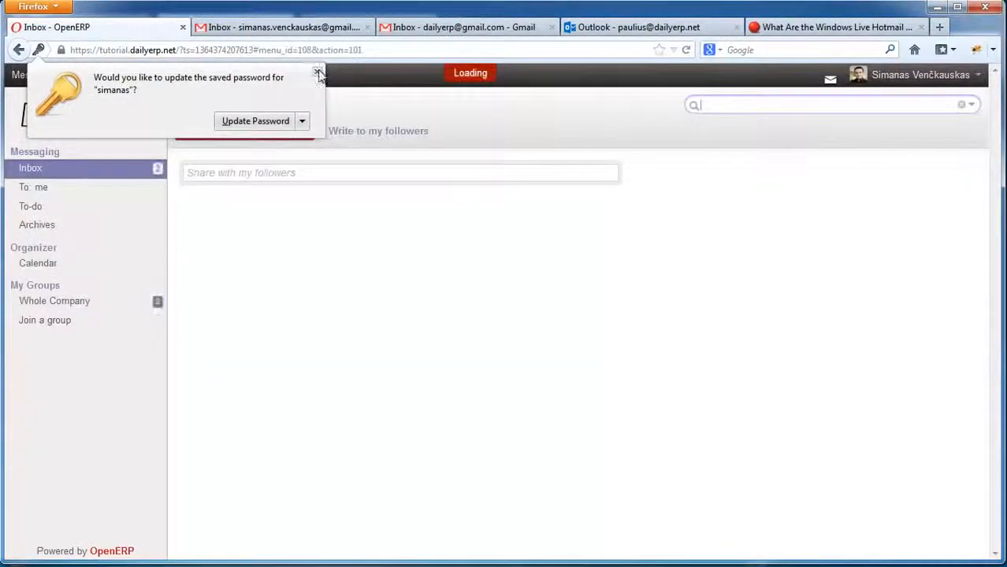
left_click(282, 120)
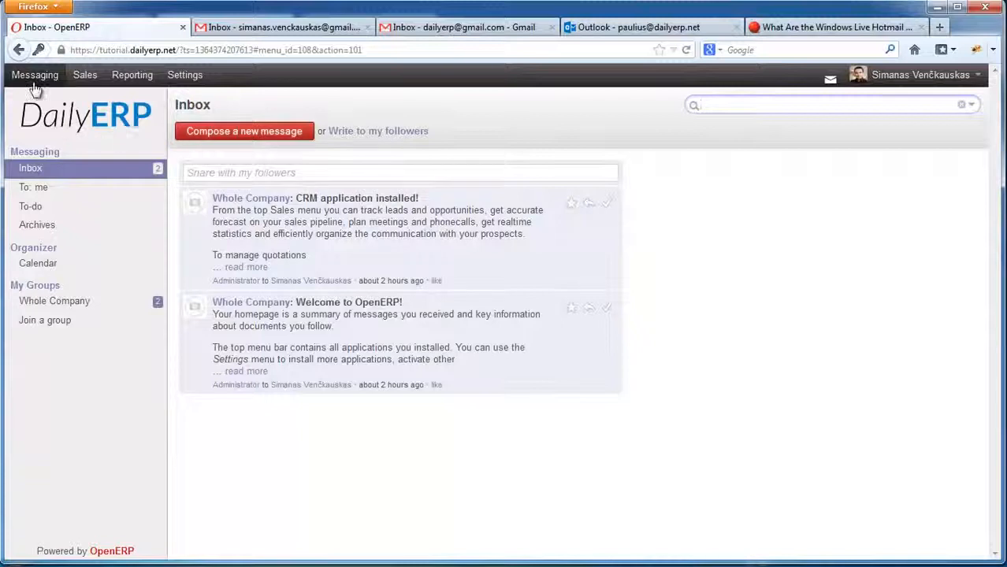
Send 'This is a test' with body 'Lets see how it works!' to the outside e-mail address.
left_click(830, 81)
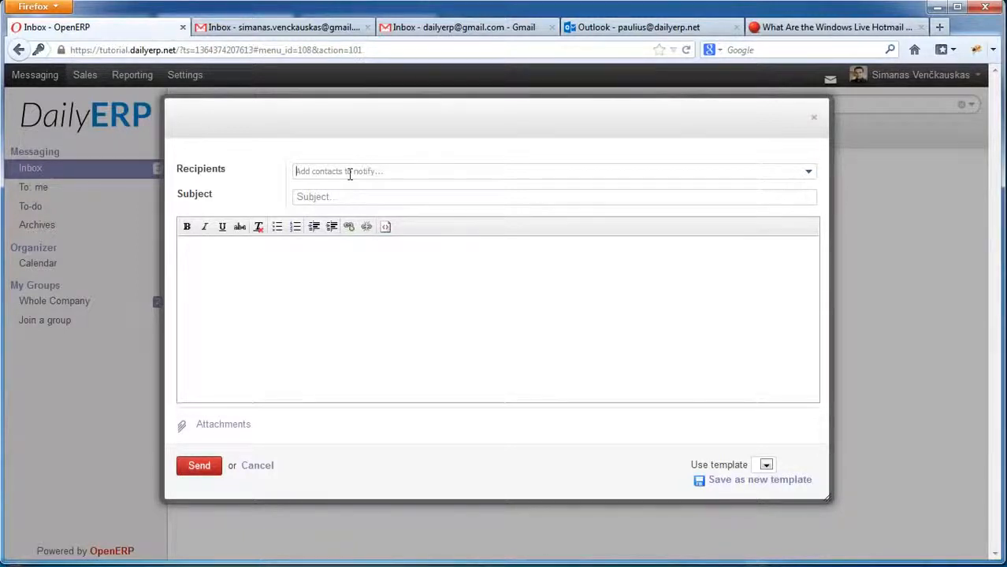
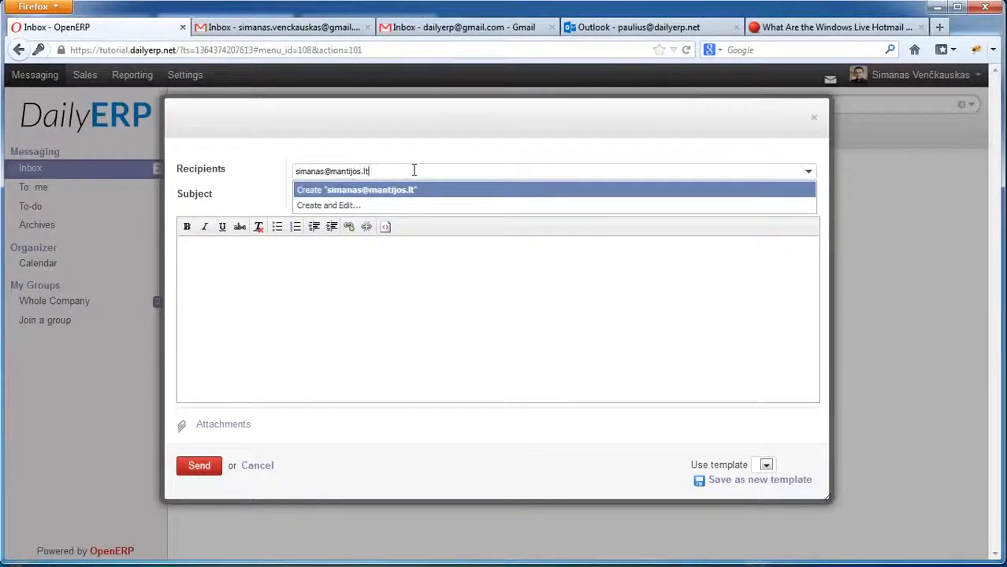
key("Return")
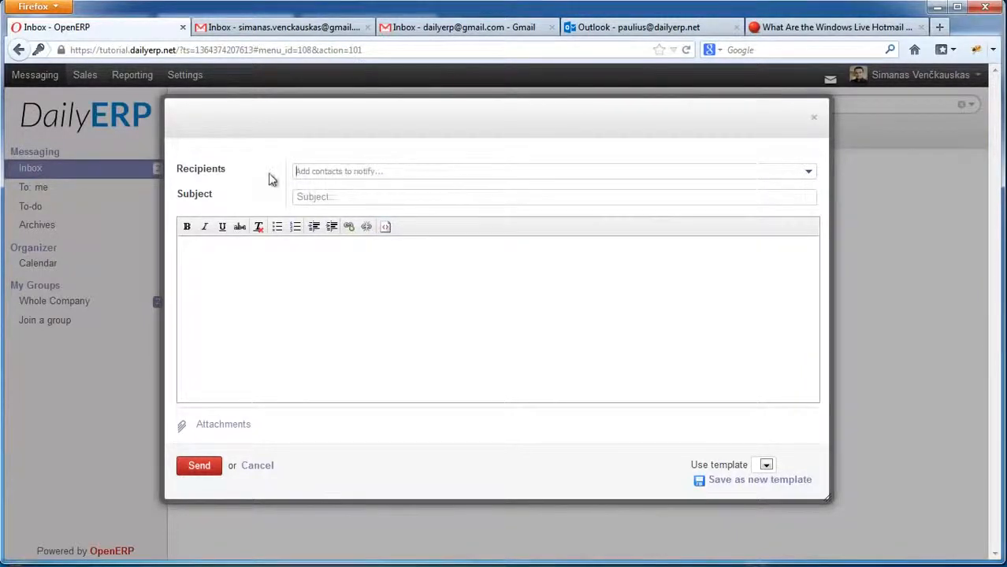
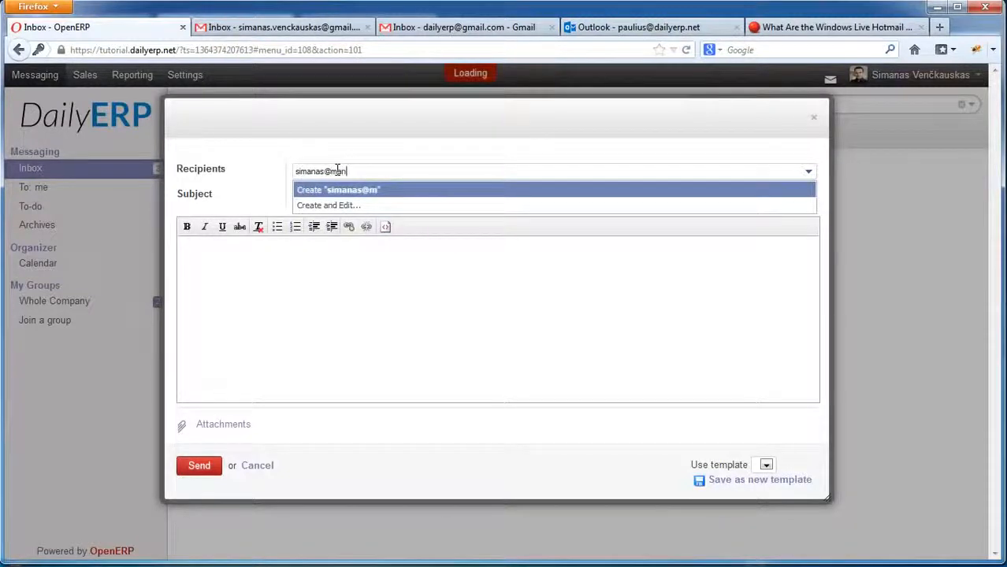
key("Return")
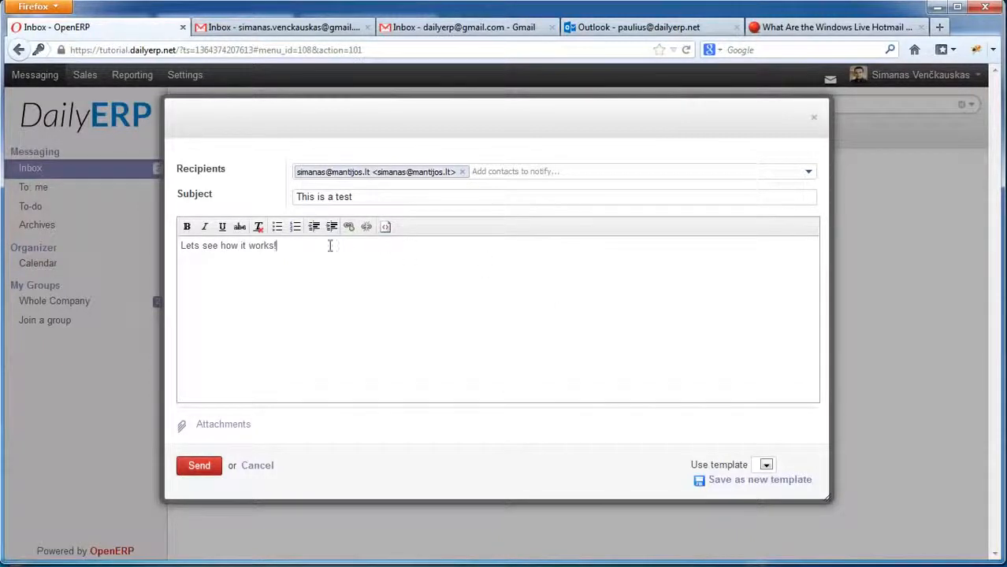
left_click(198, 469)
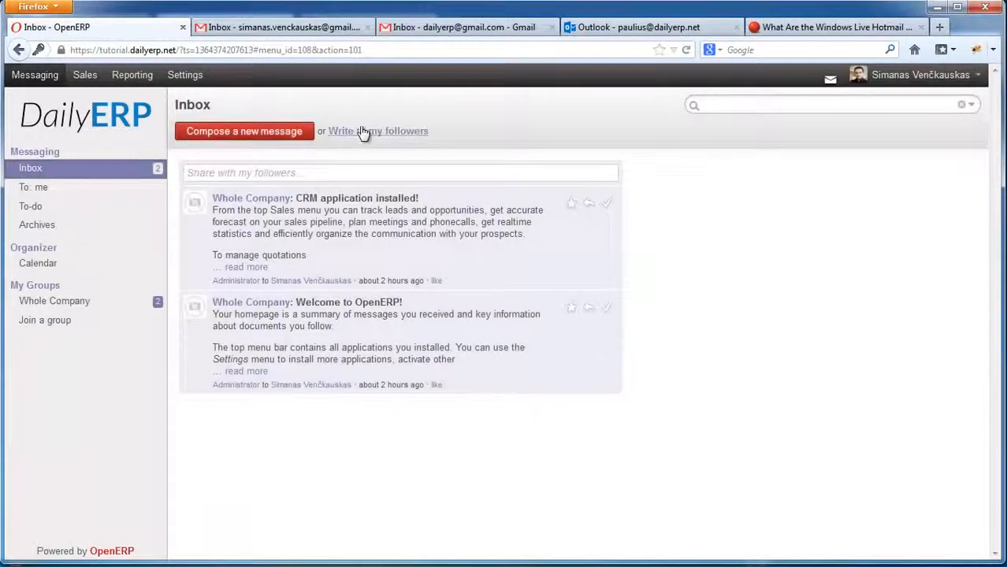
left_click(273, 27)
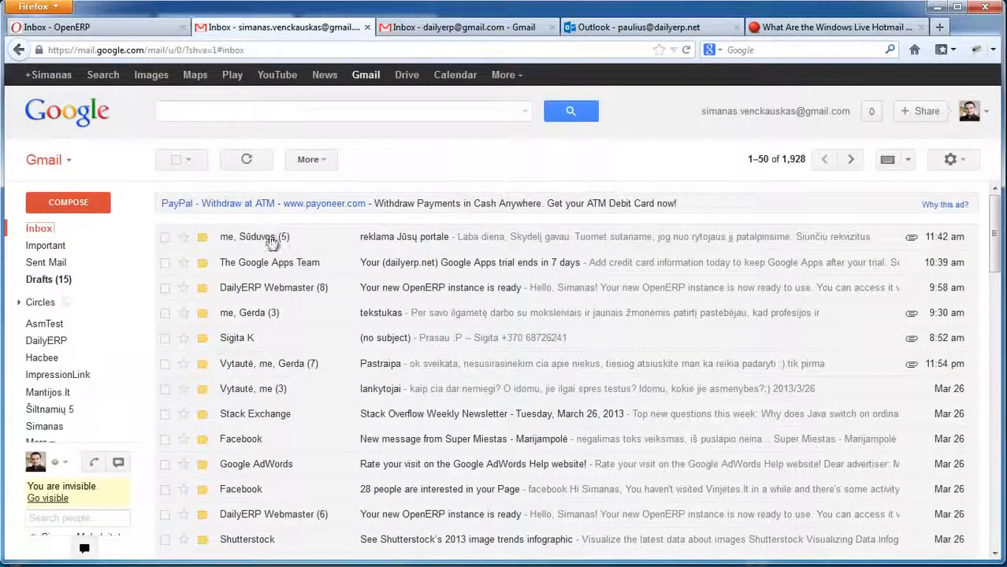
Open 'This is a test' under the personal label and expand its from, reply-to and to details.
left_click(49, 425)
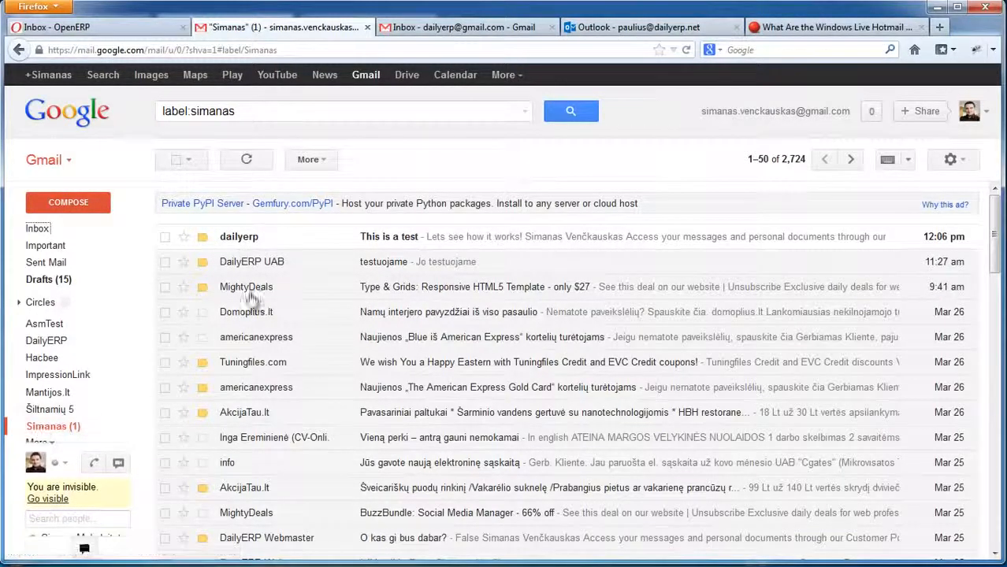
left_click(401, 238)
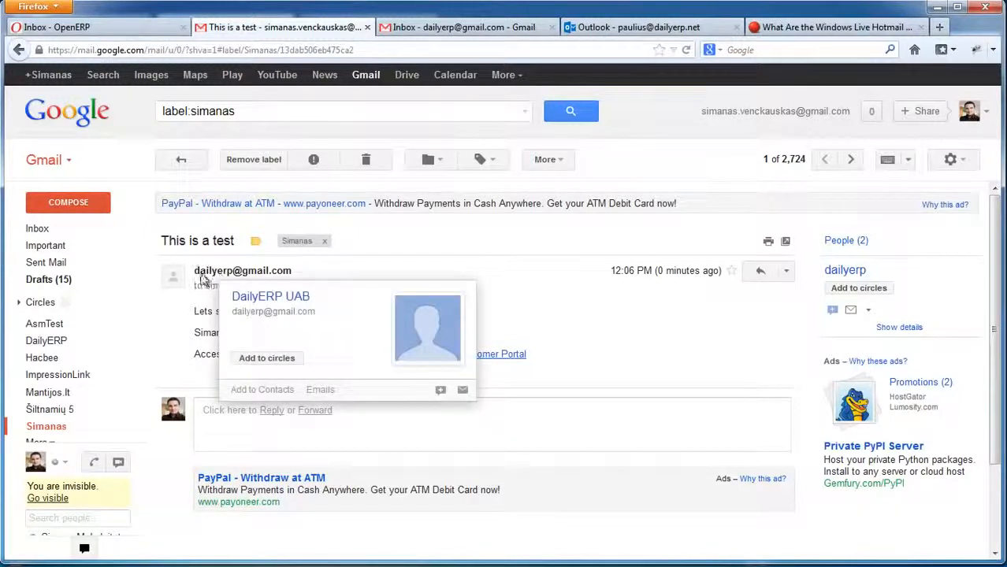
left_click(249, 286)
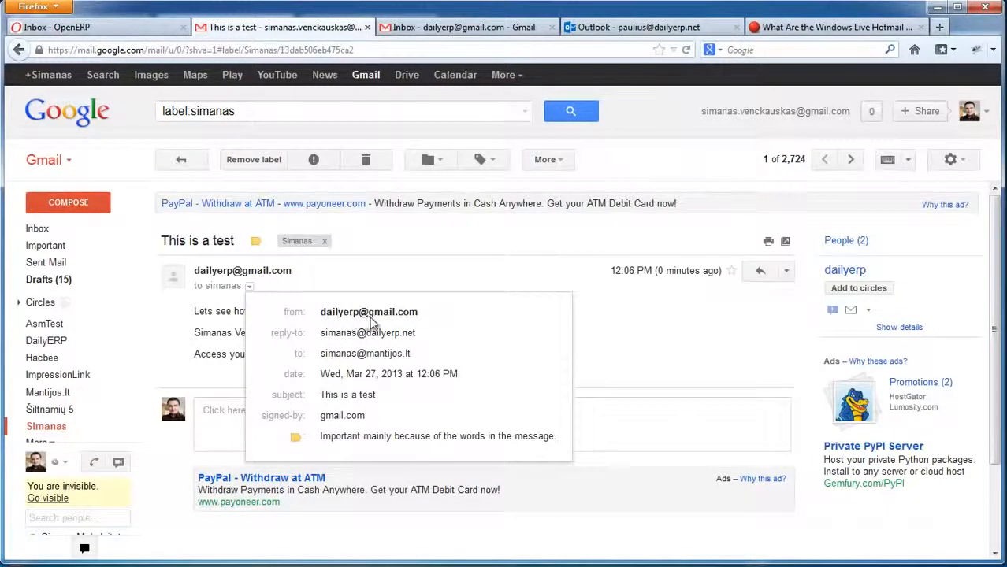
mouse_move(325, 318)
mouse_move(332, 340)
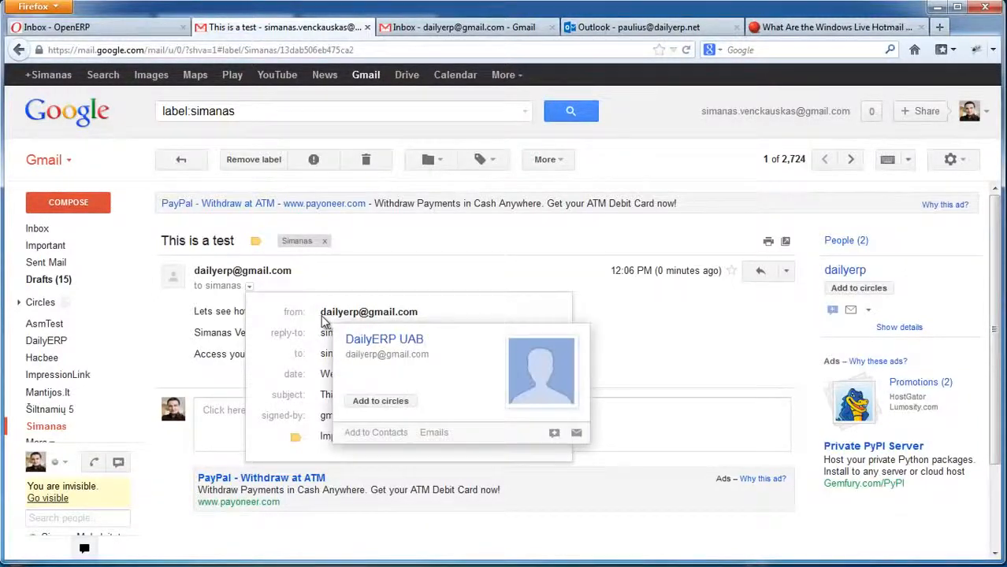
mouse_move(407, 319)
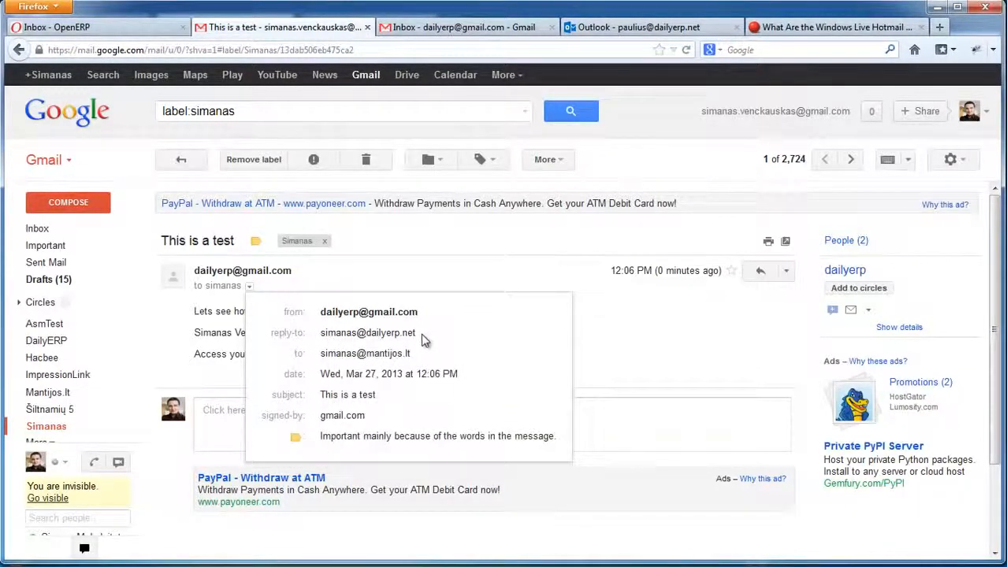
Start a Gmail reply and check the dailyerp.net reply-to address in its To field.
left_click(214, 418)
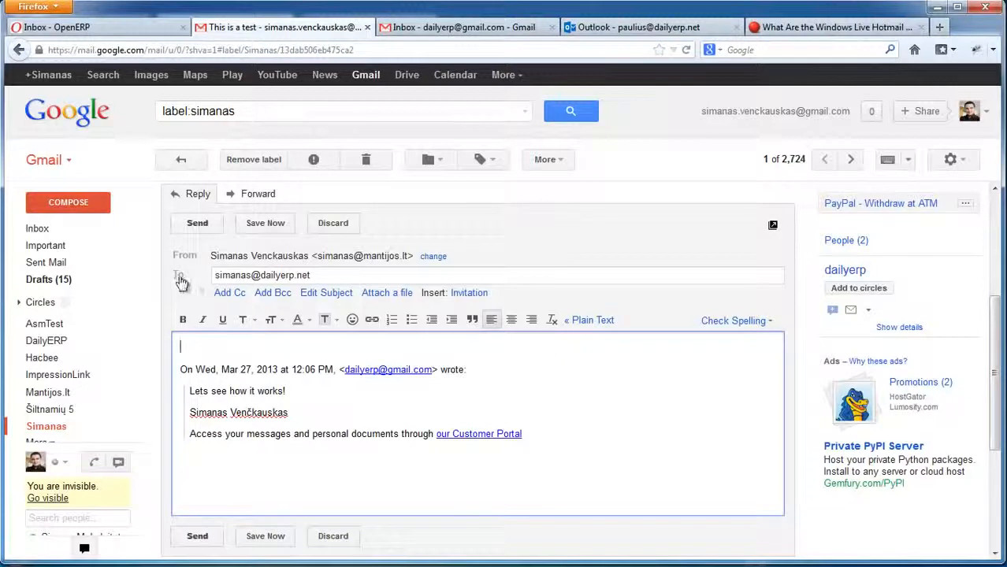
left_click(236, 274)
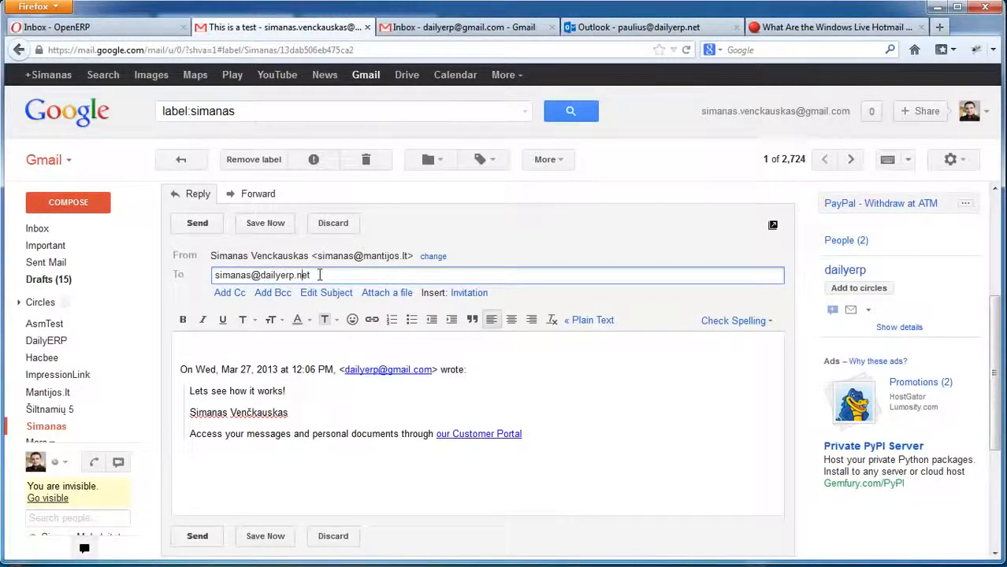
left_click(313, 274)
left_click(214, 274)
mouse_move(213, 281)
left_mouse_down()
mouse_move(321, 275)
mouse_move(212, 272)
left_mouse_up()
left_click(315, 275)
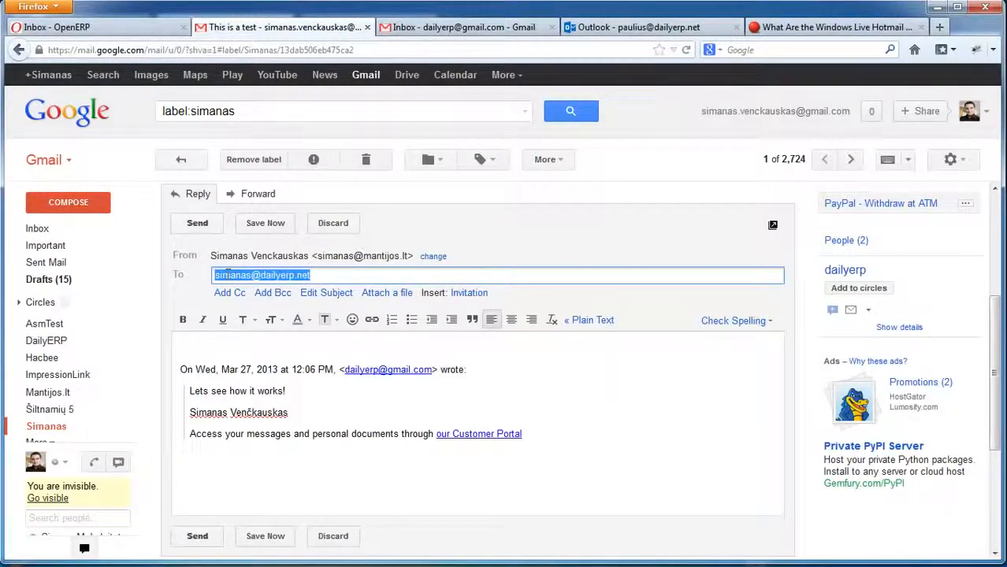
left_click(214, 275)
left_click_drag(315, 276, 207, 272)
left_click(225, 275)
left_click(323, 279)
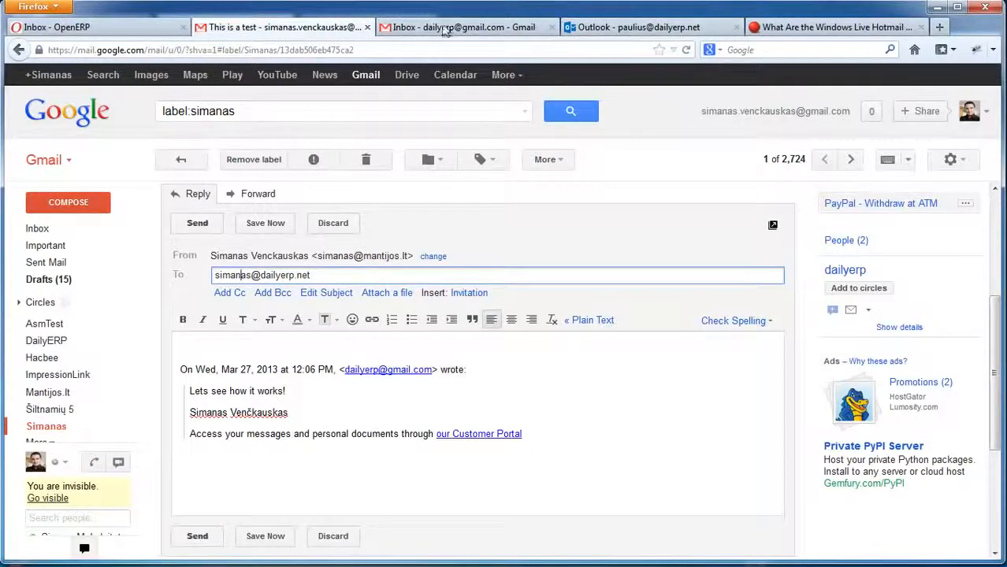
left_click(607, 29)
Open the new user's record from Settings > Users and highlight his Never Connected status.
left_click(223, 31)
left_click(130, 28)
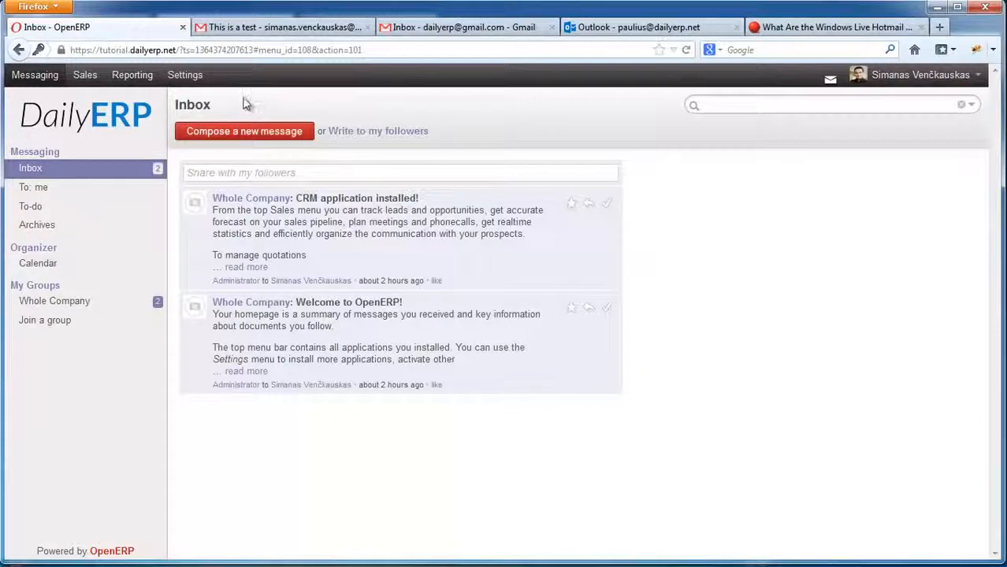
left_click(185, 75)
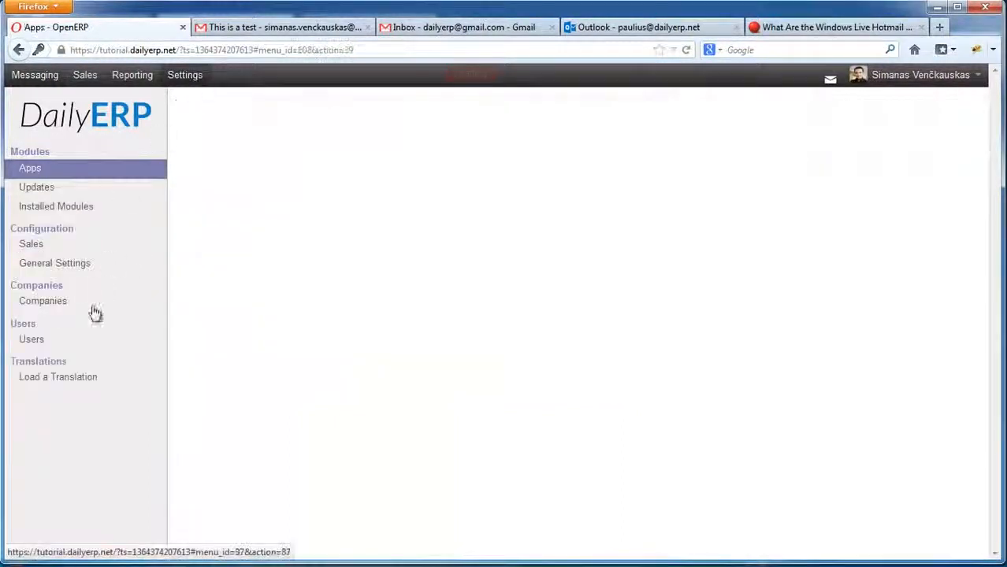
left_click(31, 340)
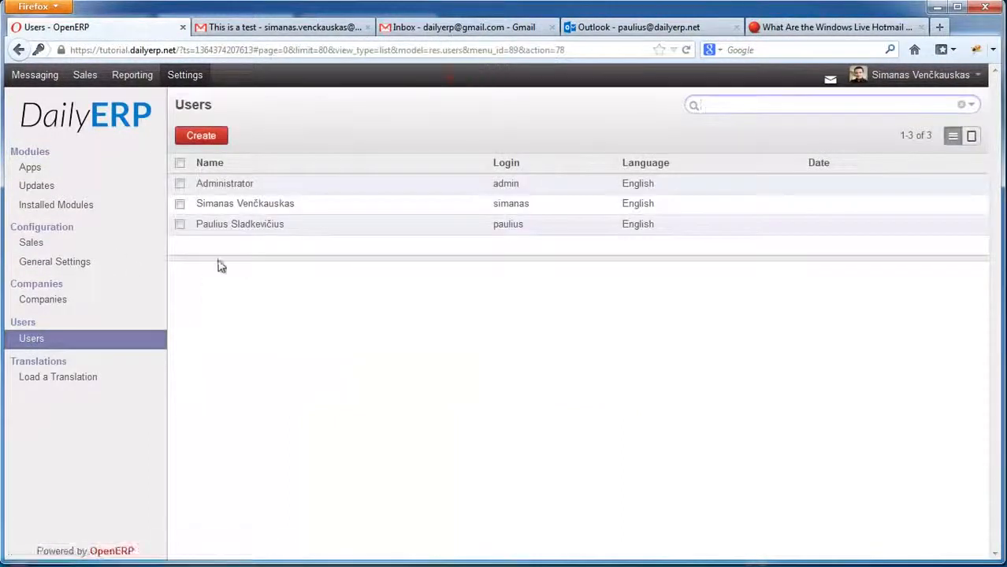
left_click(279, 226)
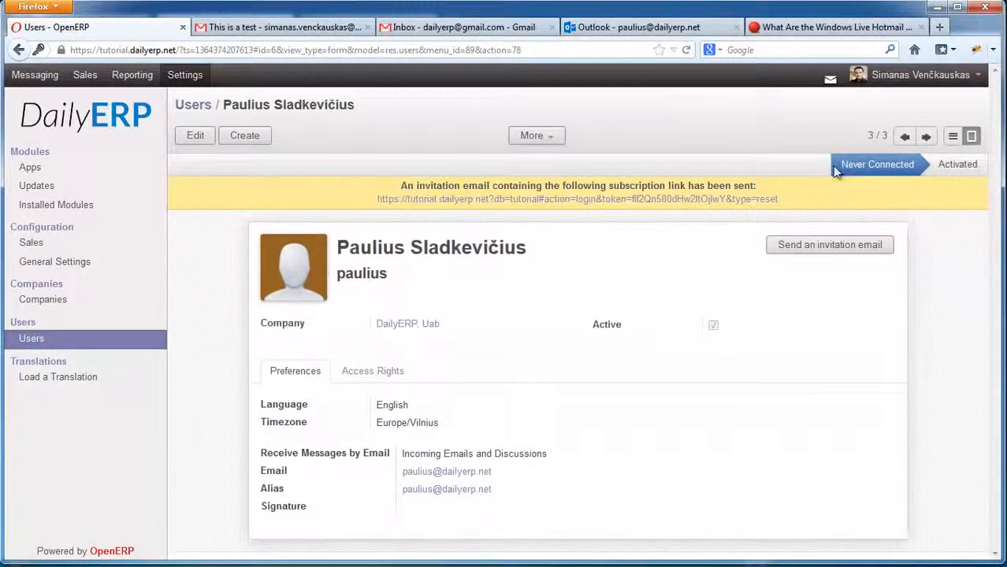
left_click_drag(838, 165, 920, 169)
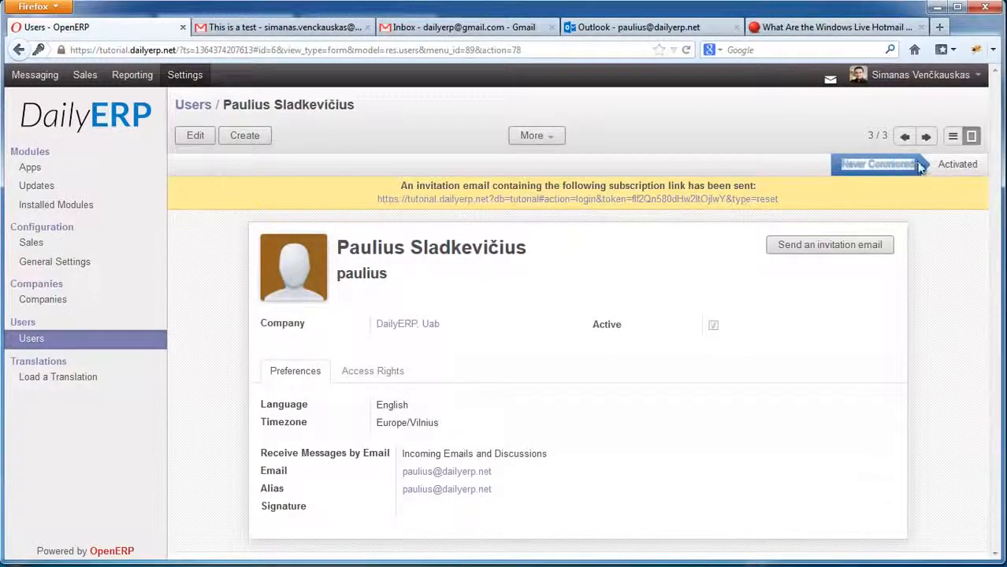
left_click(870, 164)
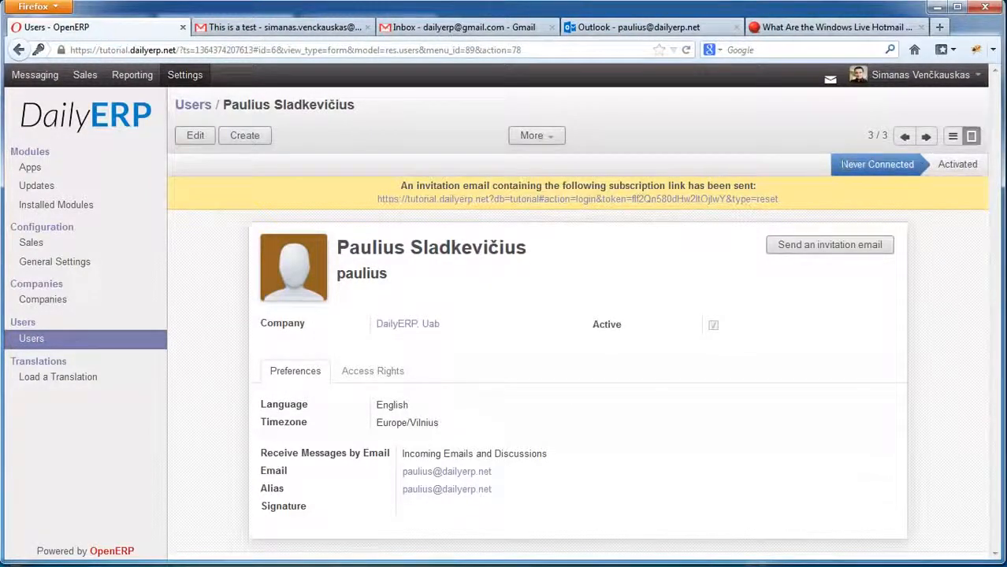
left_click_drag(840, 165, 920, 164)
left_click(914, 165)
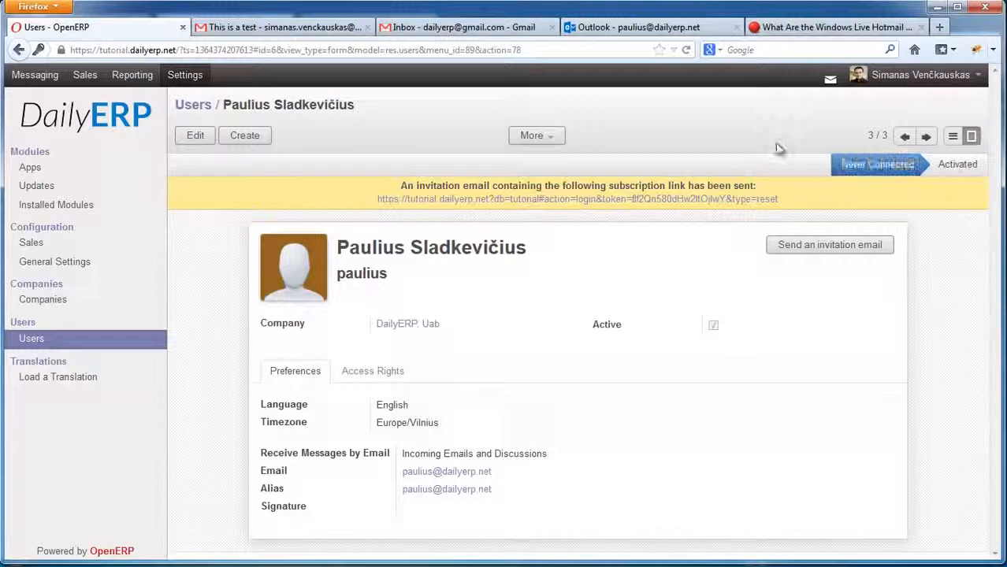
left_click(602, 27)
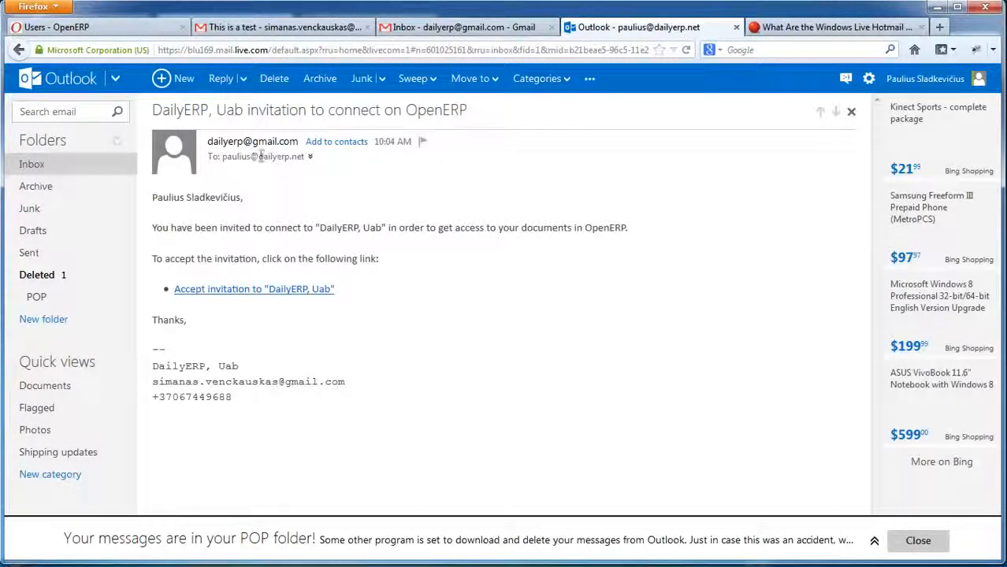
Log out of OpenERP and accept the Outlook.com invitation link to reach the password-setup page.
left_click_drag(262, 157, 222, 156)
left_click(331, 202)
left_click(96, 25)
left_click(960, 77)
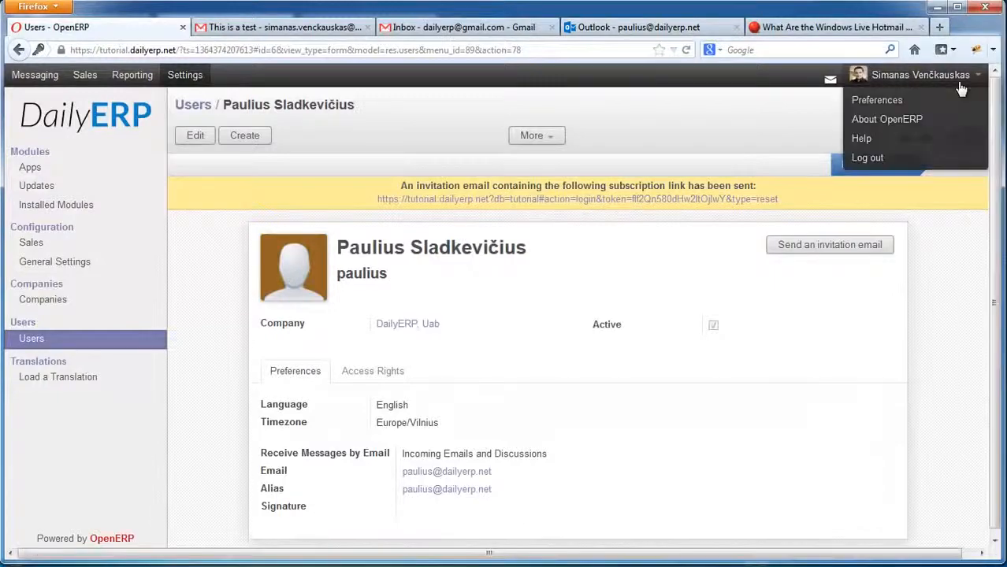
left_click(866, 159)
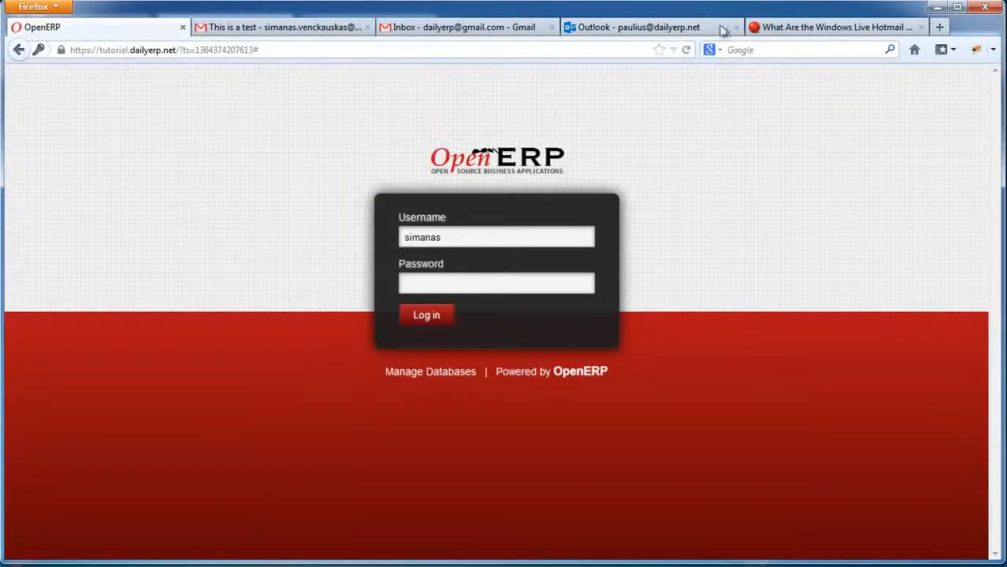
left_click(622, 28)
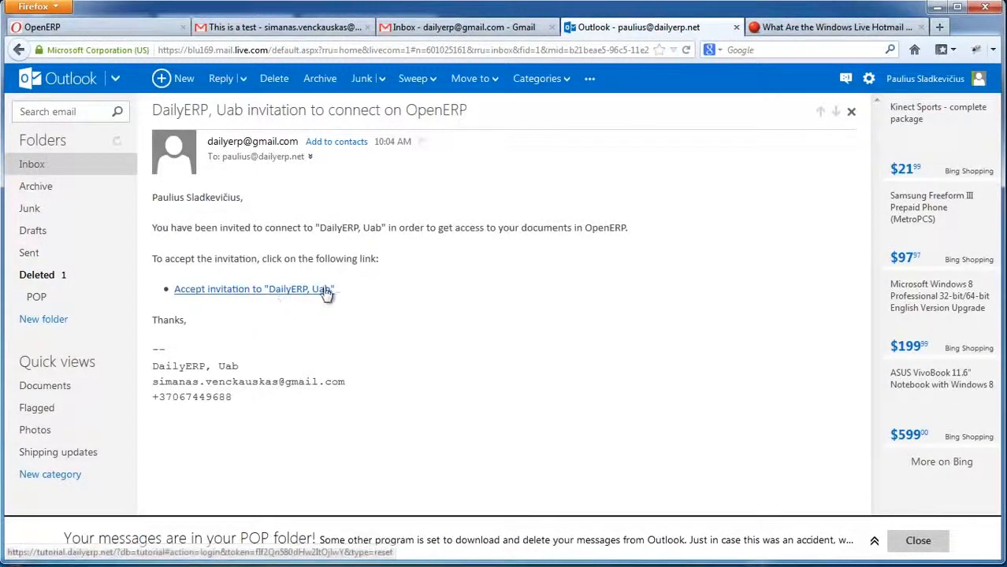
left_click(227, 292)
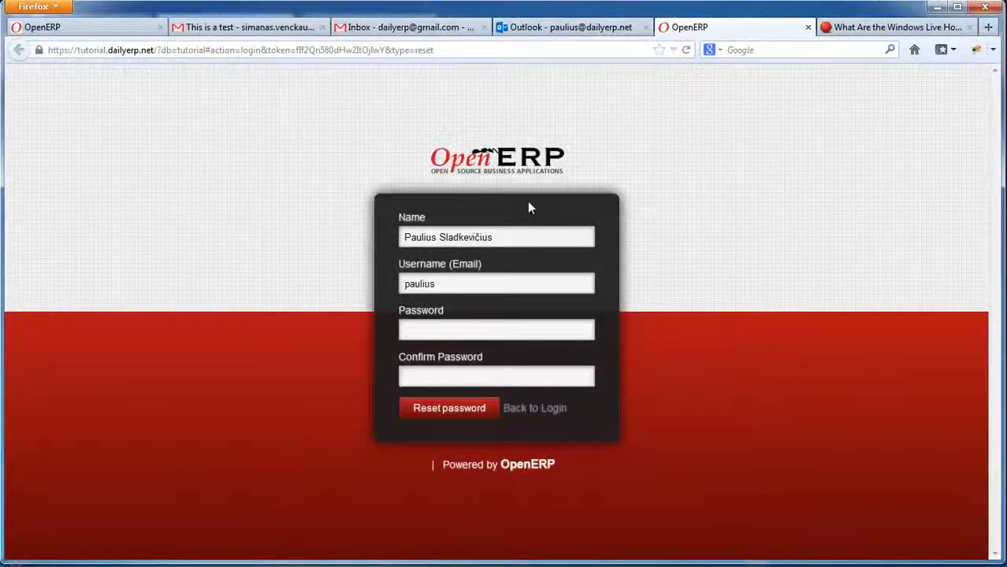
Set the new user's password, sign in to his empty inbox, and dismiss Firefox's save-password prompt.
left_click(474, 327)
type("••••••")
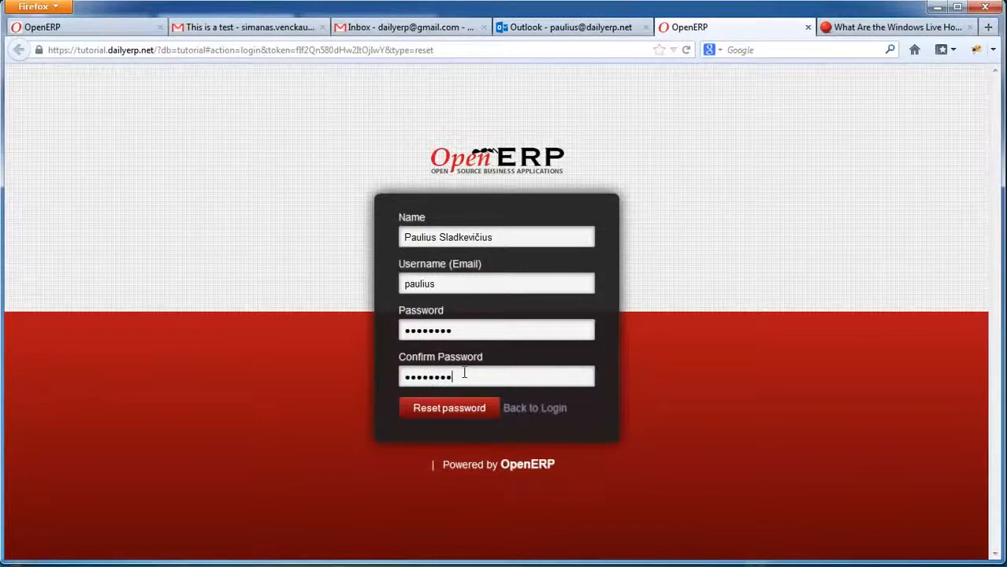
left_click(453, 413)
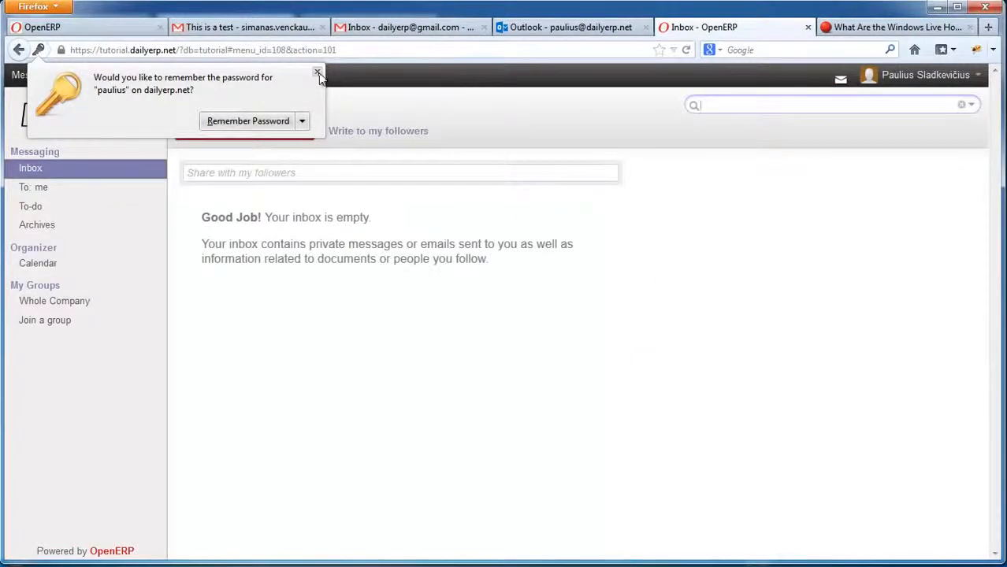
left_click(318, 72)
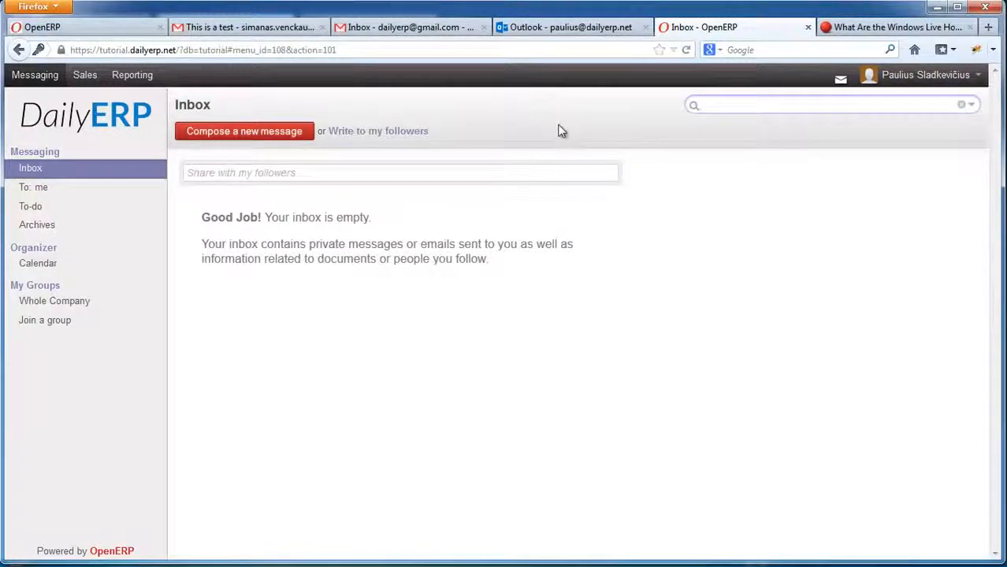
left_click(913, 77)
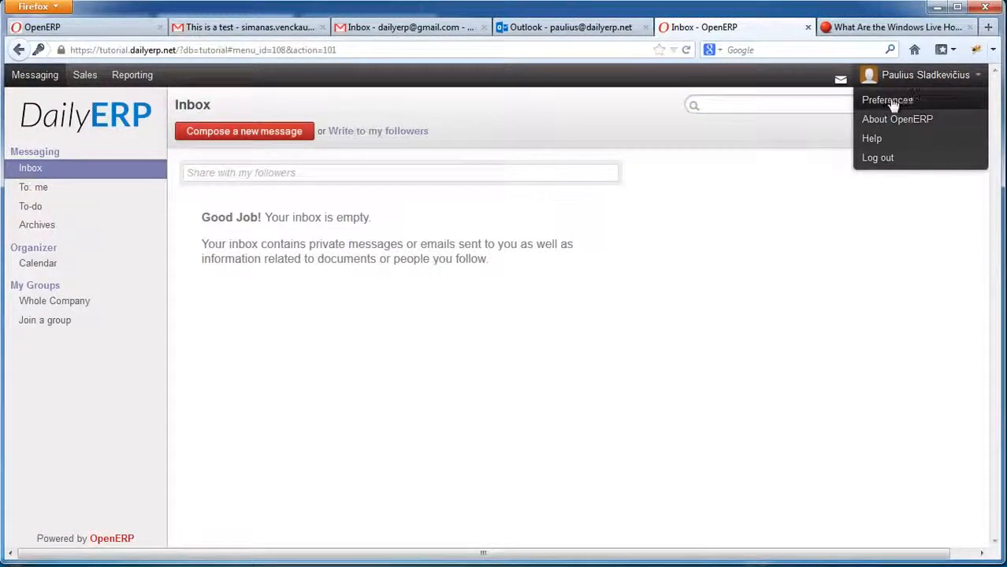
left_click(888, 101)
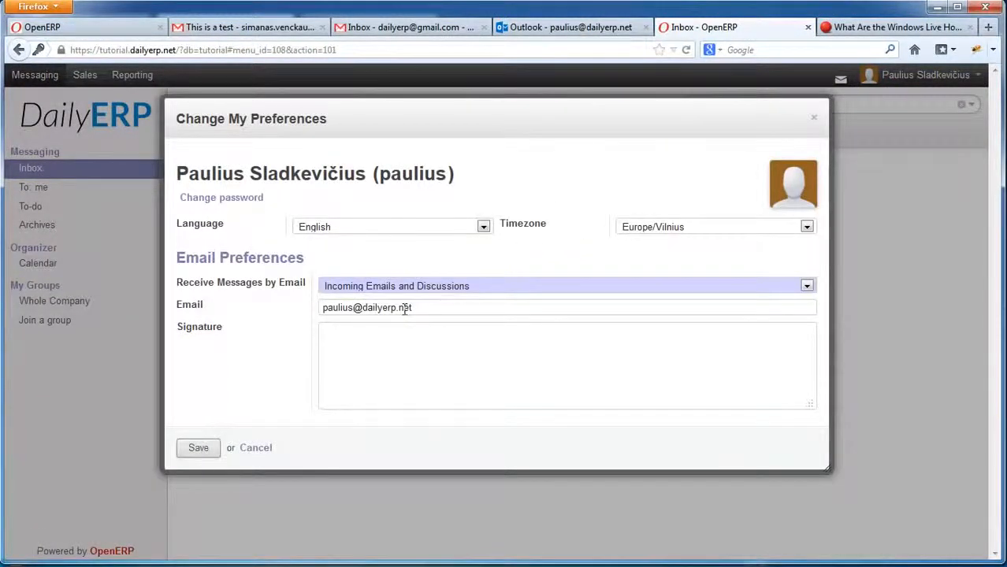
left_click(255, 449)
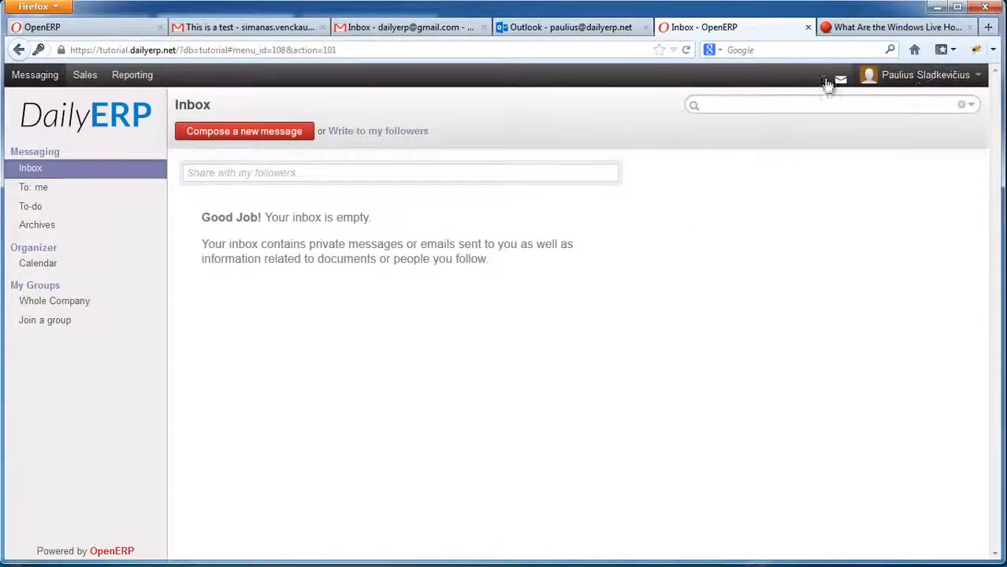
left_click(914, 77)
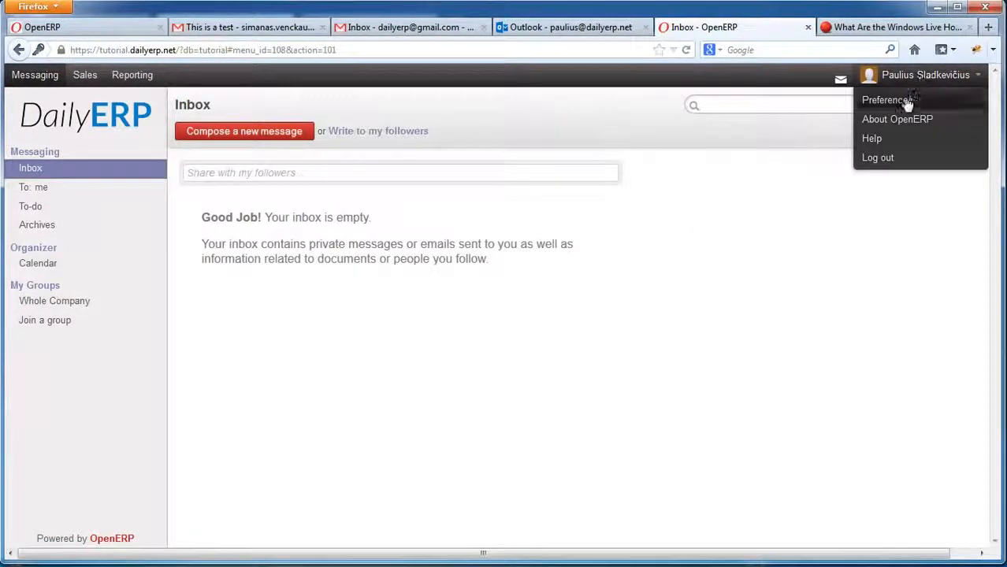
left_click(908, 103)
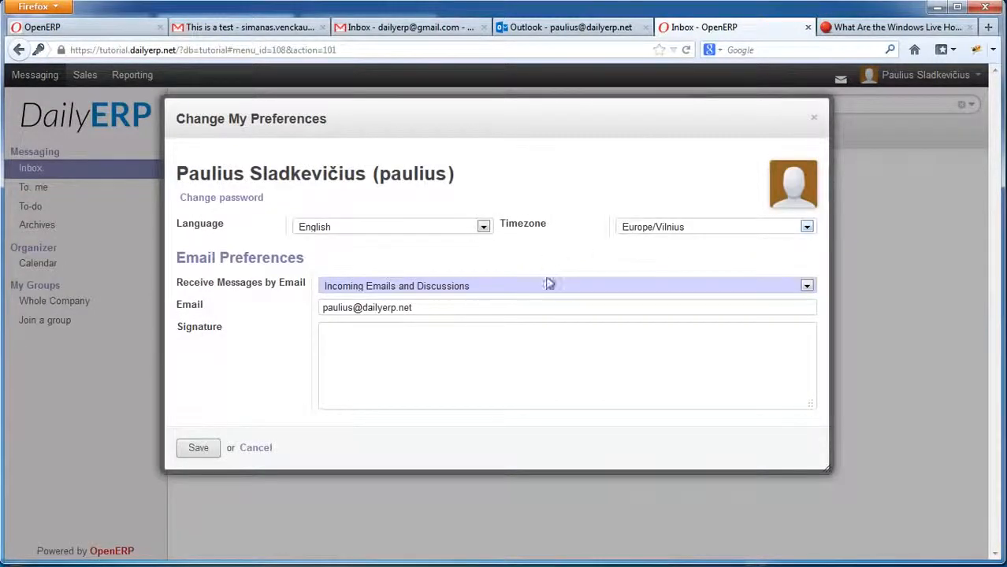
left_click_drag(423, 309, 319, 309)
left_click(338, 309)
left_click(257, 448)
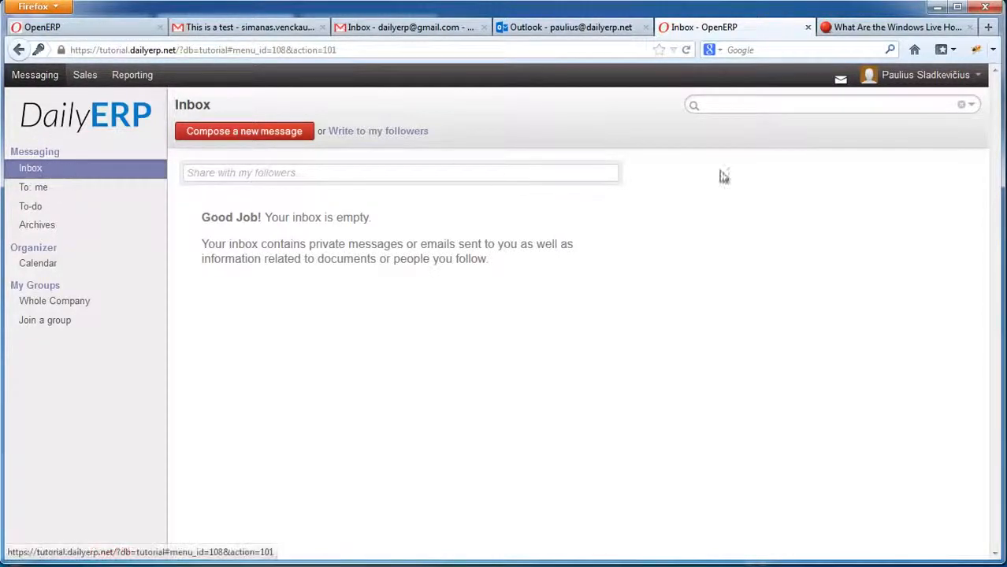
left_click(912, 75)
left_click(896, 97)
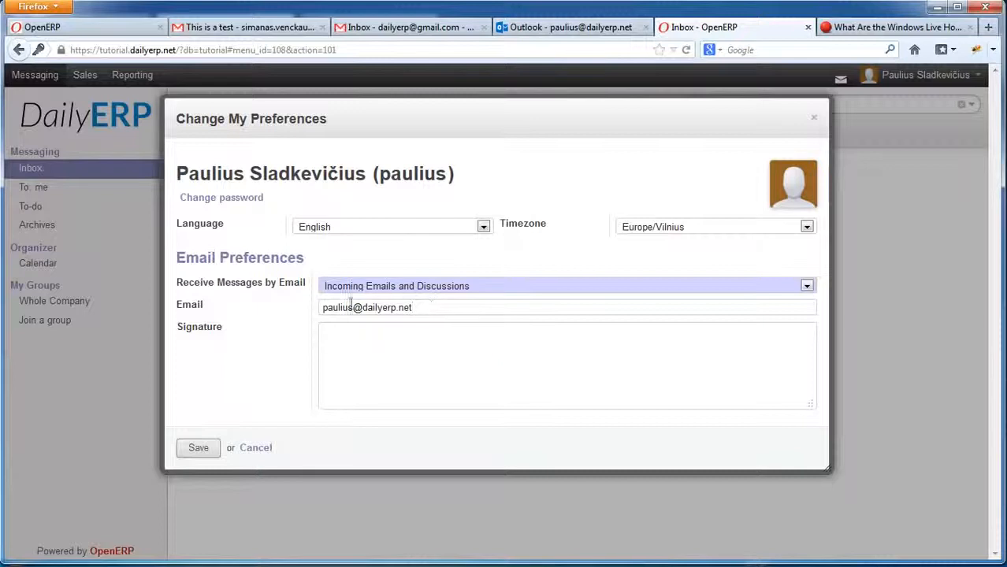
left_click_drag(322, 308, 445, 304)
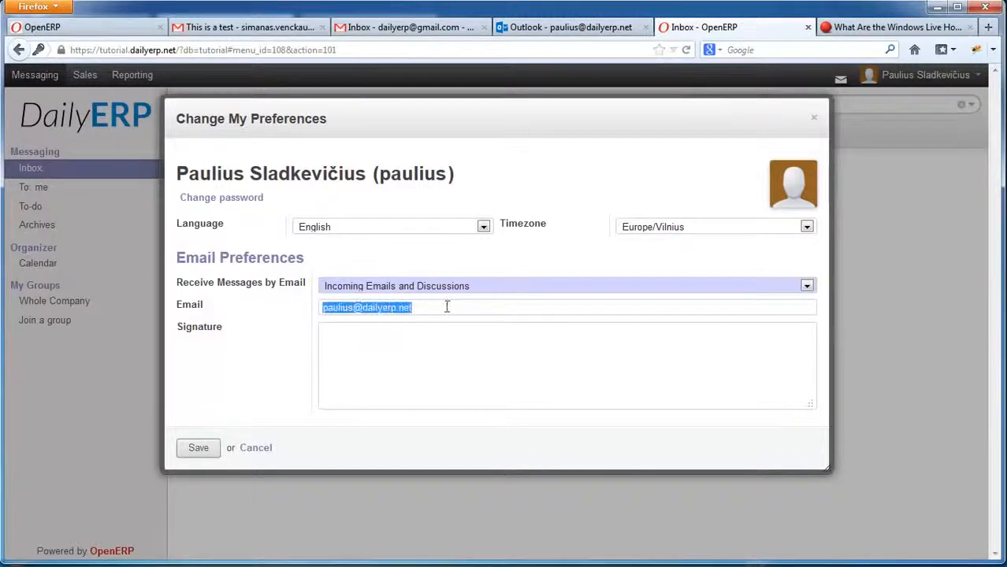
left_click(436, 304)
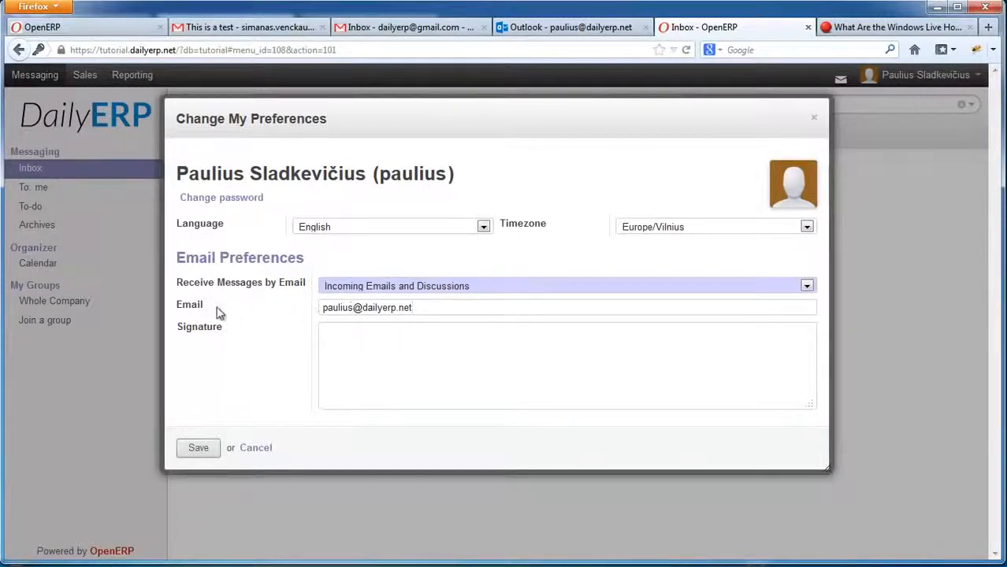
left_click_drag(328, 309, 432, 308)
left_click(432, 308)
left_click(265, 449)
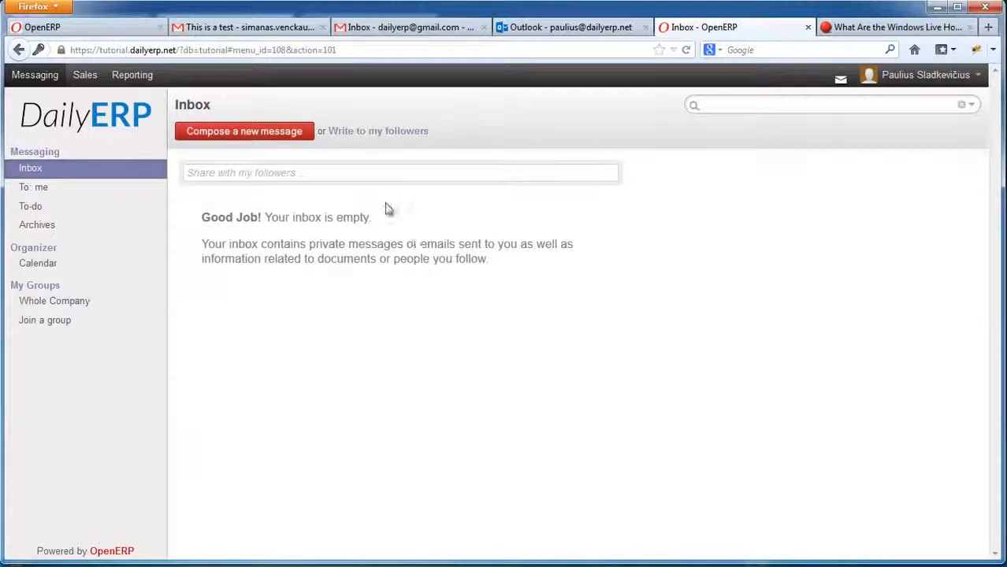
left_click(840, 82)
left_click(199, 174)
left_click(367, 153)
Log out of the new user's account and sign back in with the original account.
left_click(920, 76)
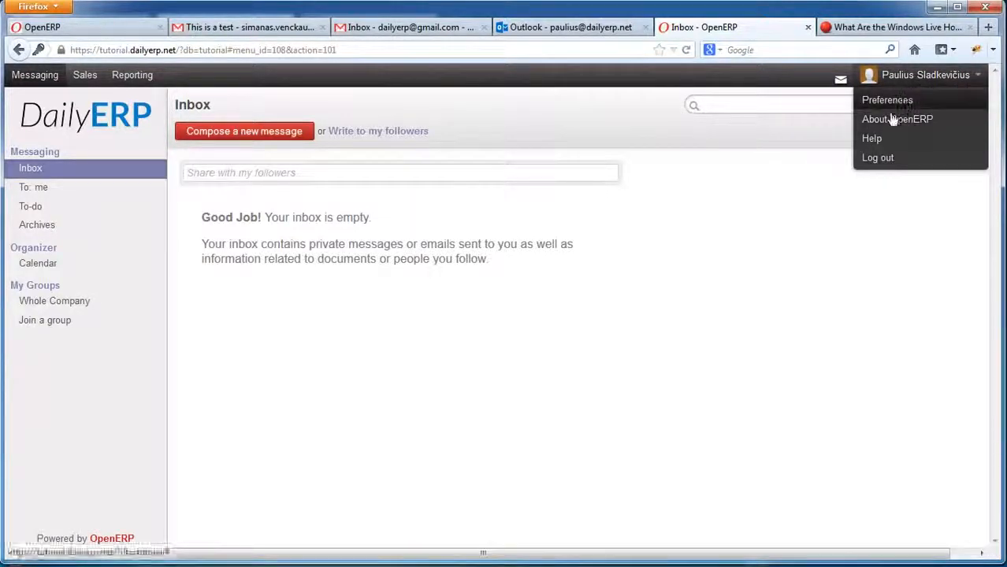
left_click(886, 159)
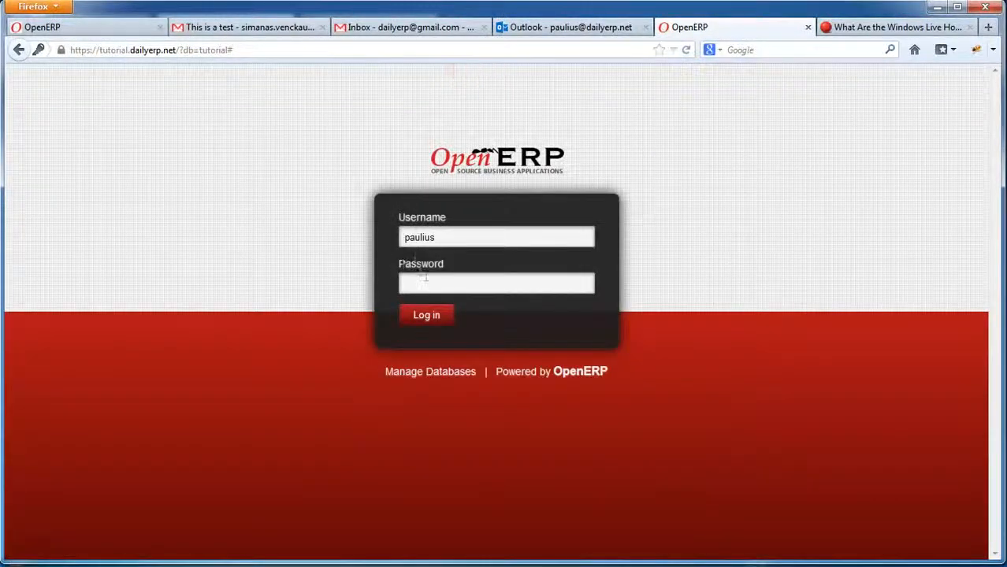
left_click_drag(443, 238, 324, 229)
type("simanas")
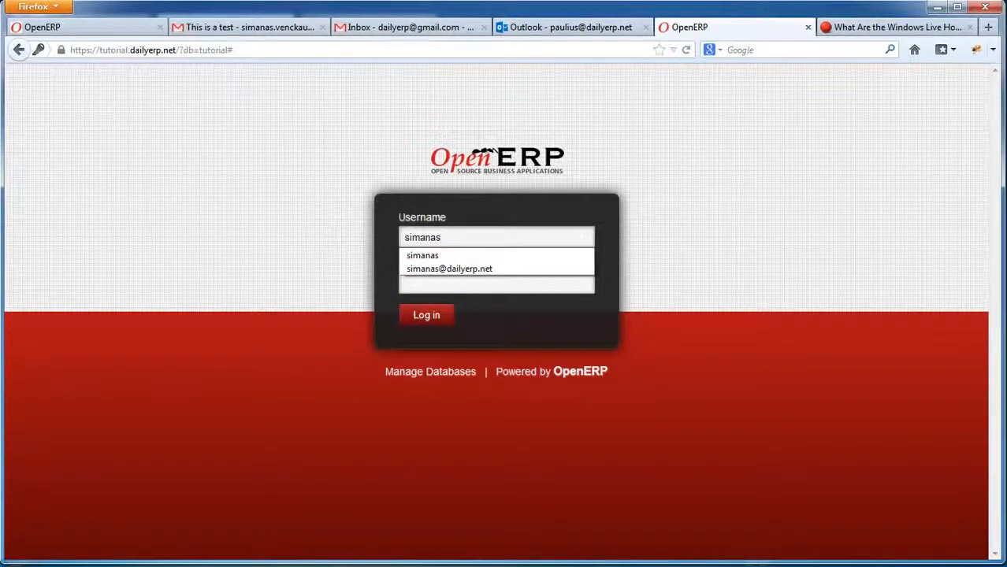
key("alt+Tab")
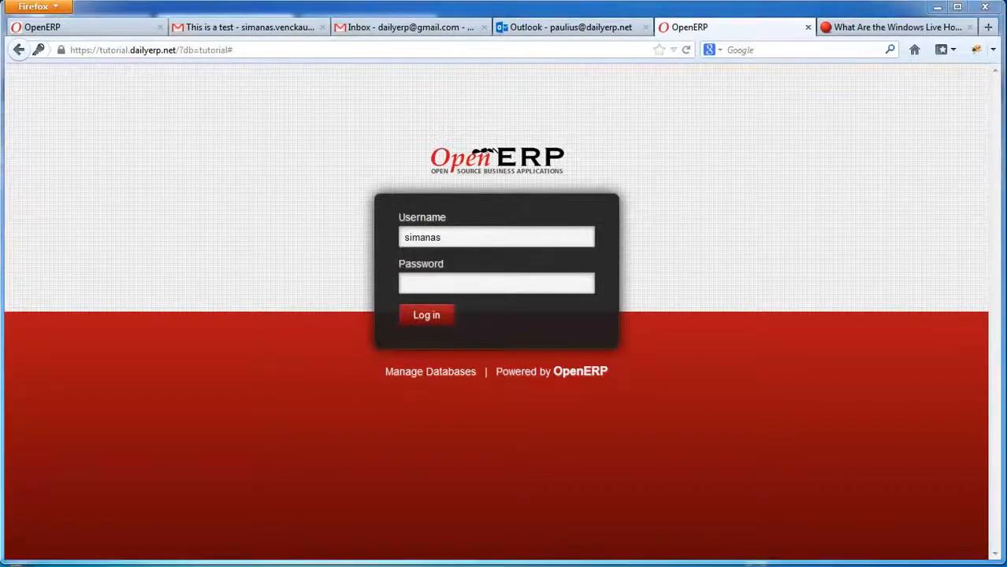
left_click(432, 284)
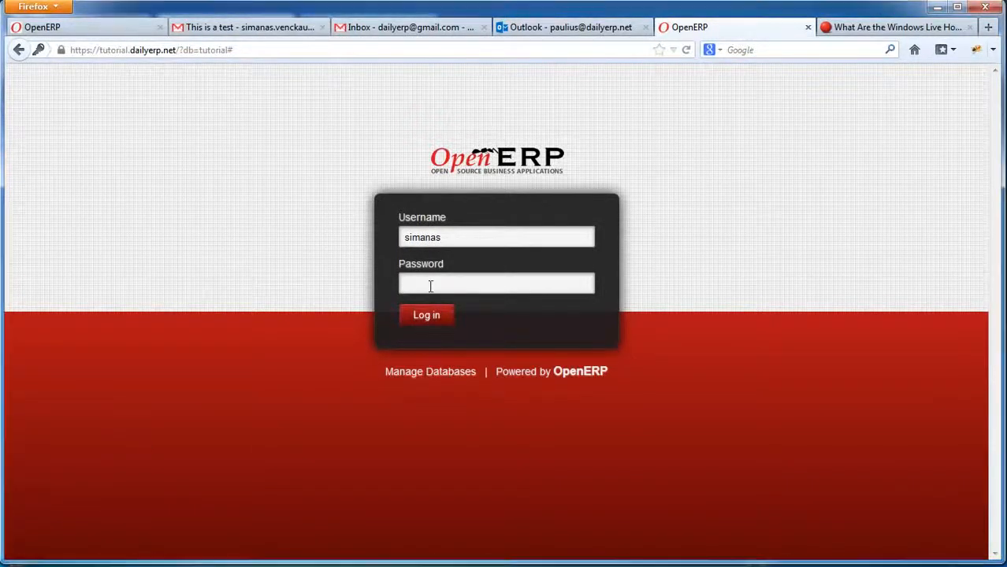
type("*********")
left_click(427, 316)
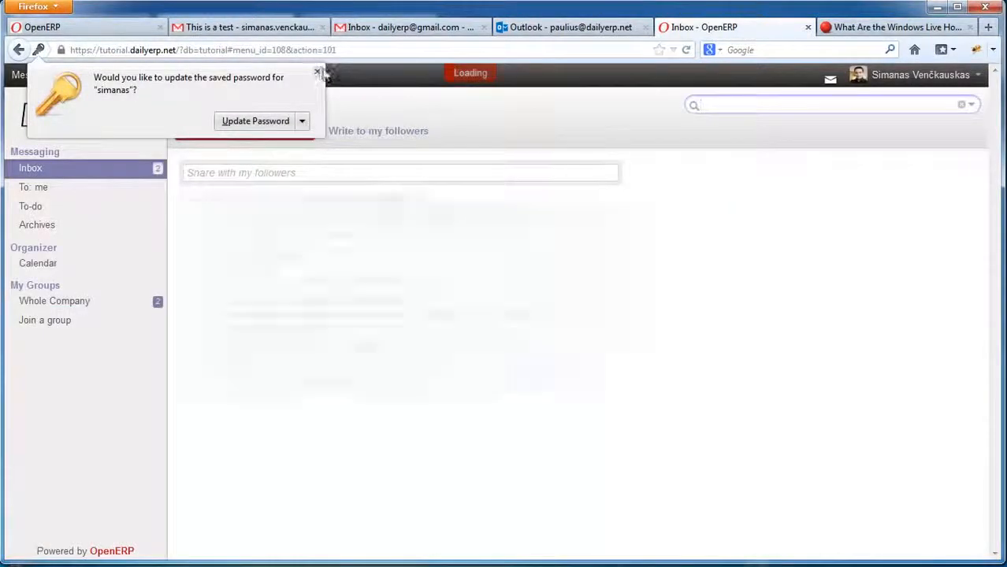
Close the password-update prompt and open the Users list under Settings.
left_click(318, 72)
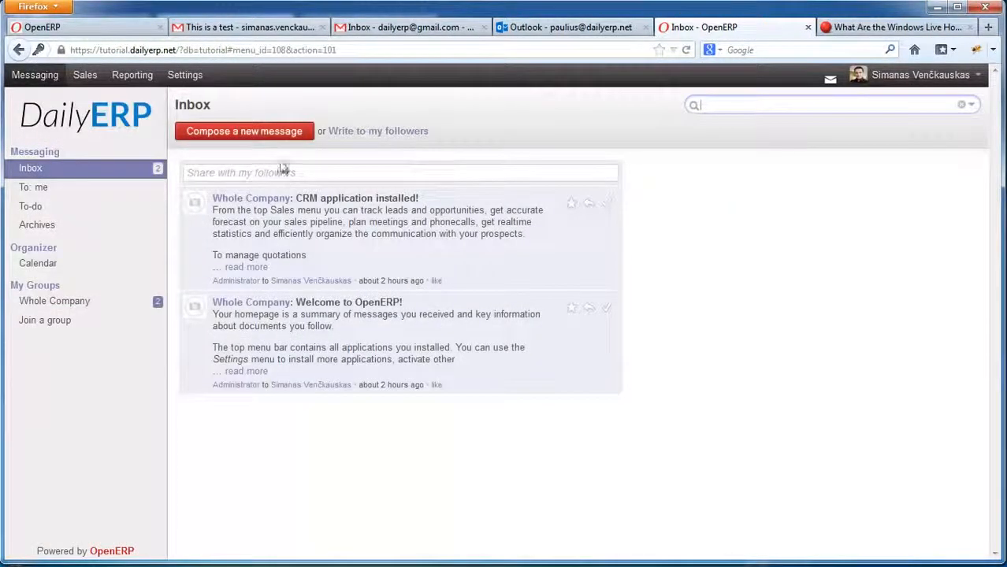
left_click(185, 77)
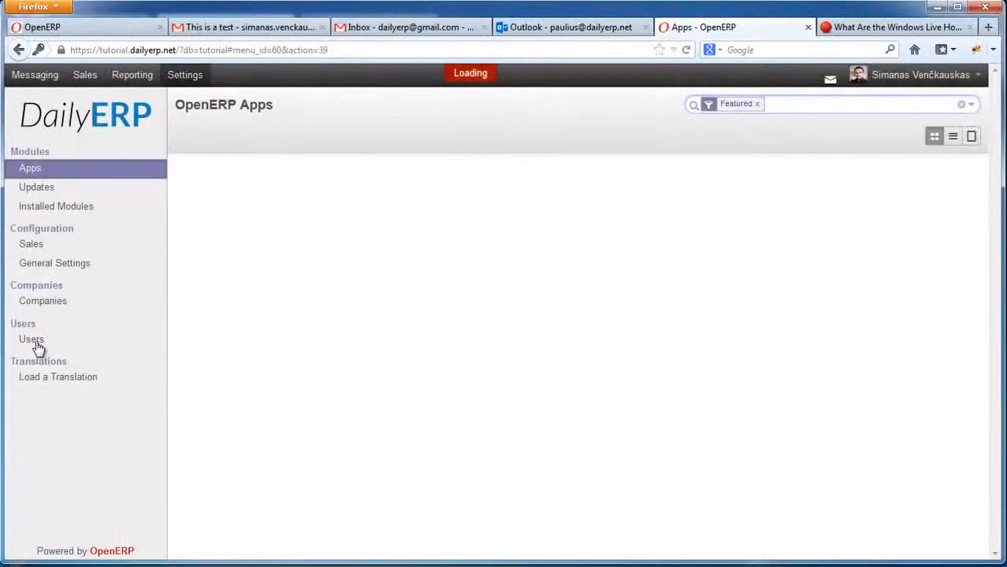
left_click(33, 340)
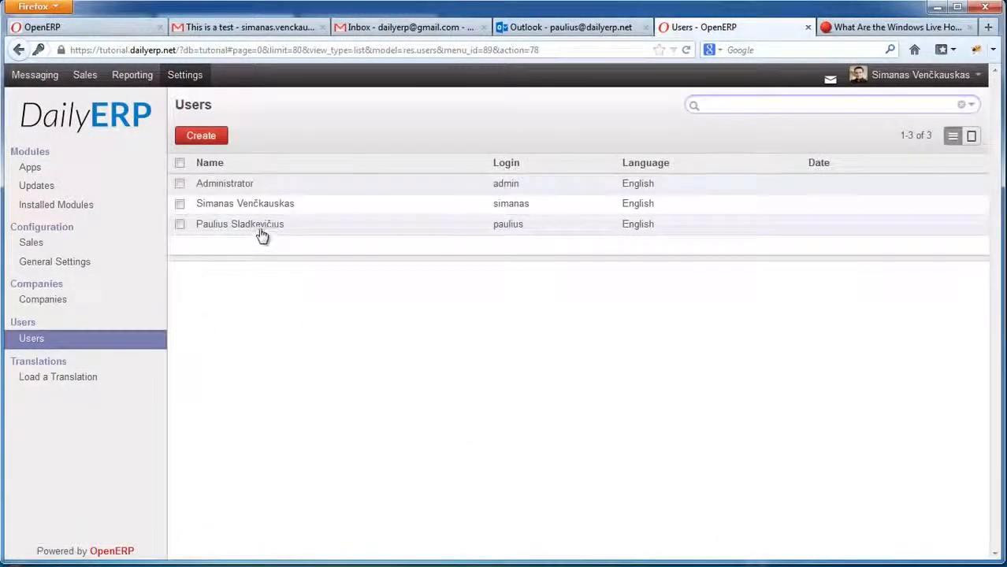
Open the third user's record, now shown as Activated, from the Users list.
left_click(292, 237)
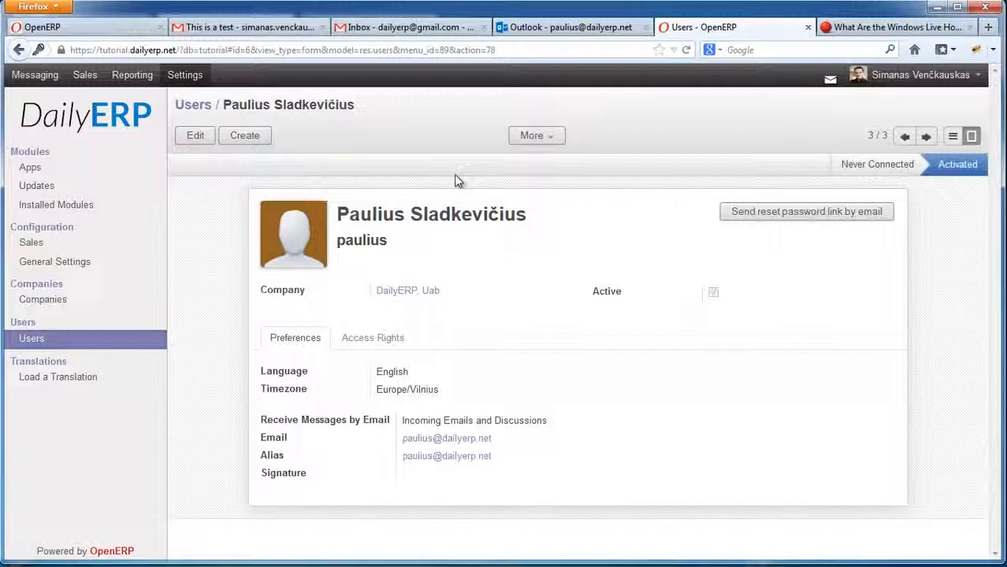
Put the user's record in edit mode, keeping Receive Messages by Email at Incoming Emails and Discussions.
left_click(193, 135)
scroll(420, 435, "down", 2)
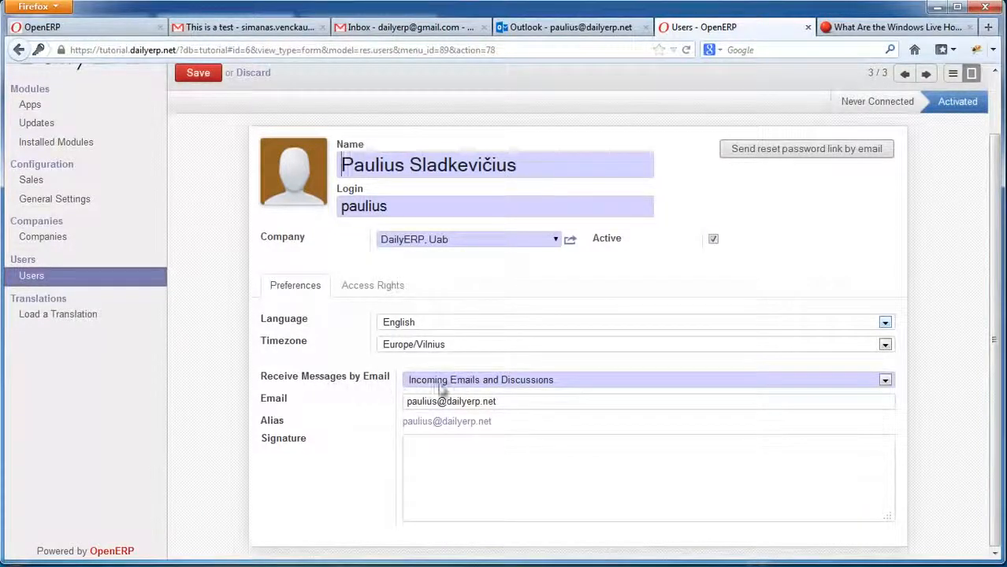
left_click(469, 385)
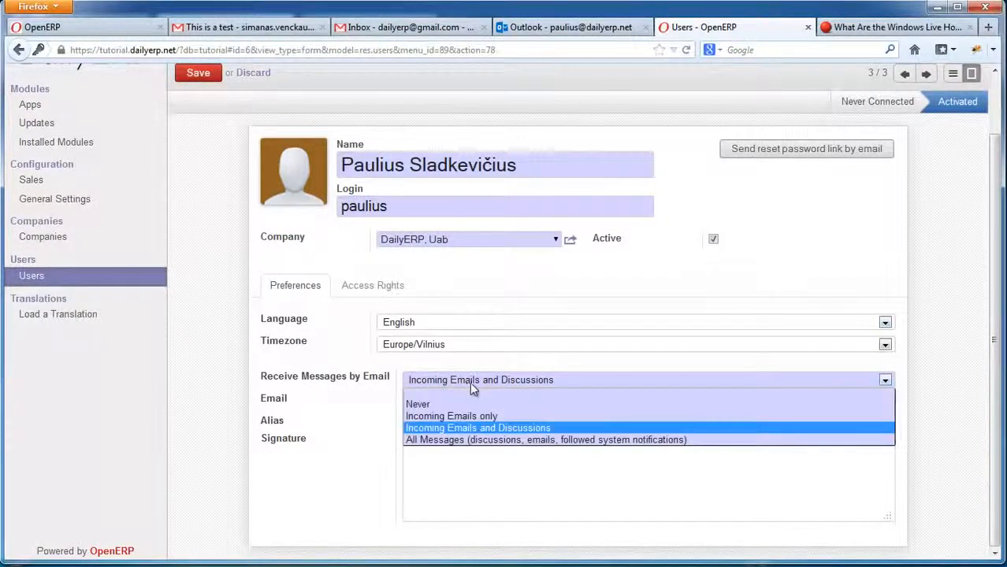
left_click(532, 430)
Repeatedly highlight the user's email address in the form to point it out.
mouse_move(409, 401)
left_mouse_down()
mouse_move(517, 402)
mouse_move(392, 409)
left_mouse_up()
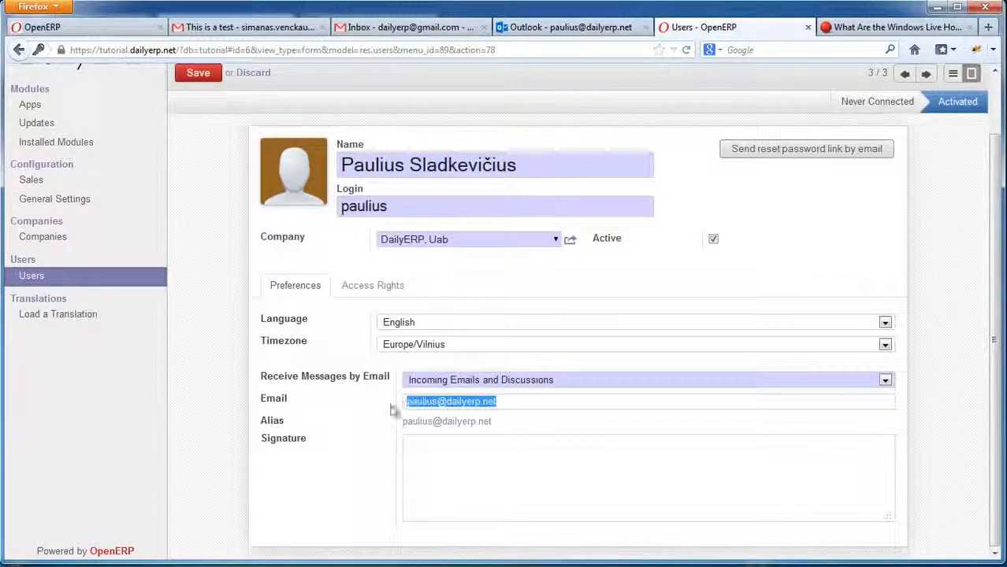
left_click(511, 401)
left_click_drag(497, 402, 378, 402)
left_click(498, 401)
left_click_drag(499, 401, 381, 401)
left_click(509, 401)
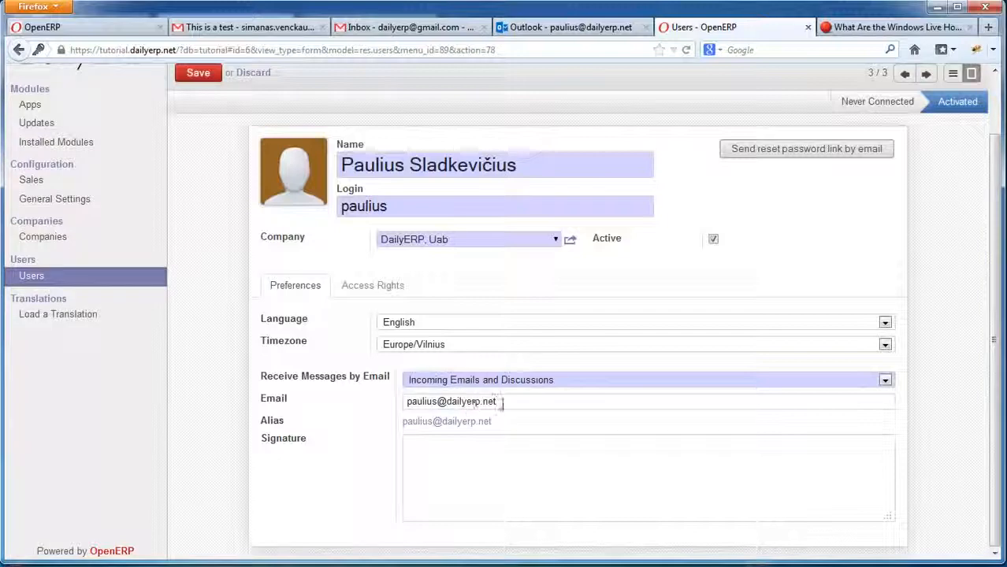
left_click_drag(501, 402, 374, 399)
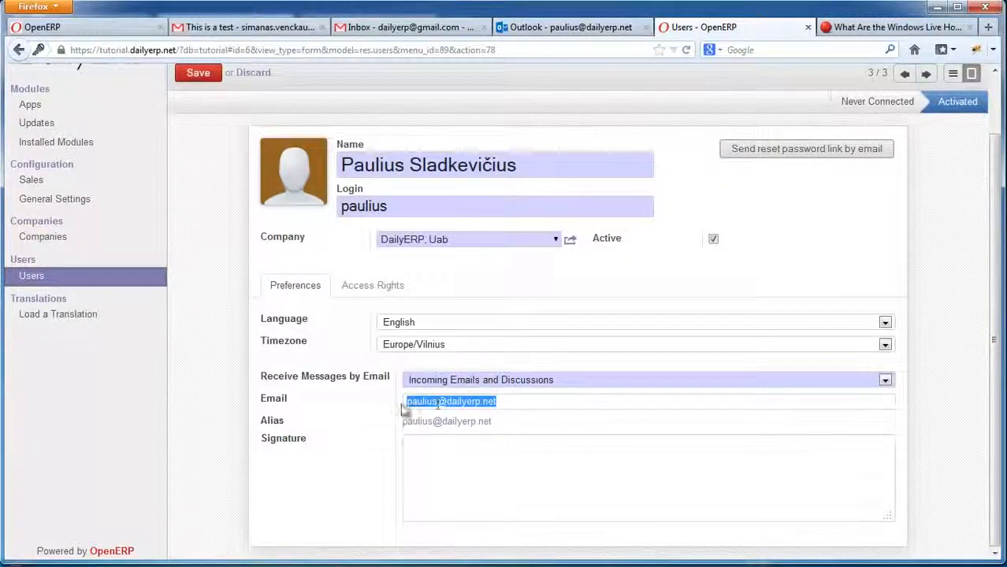
left_click(408, 403)
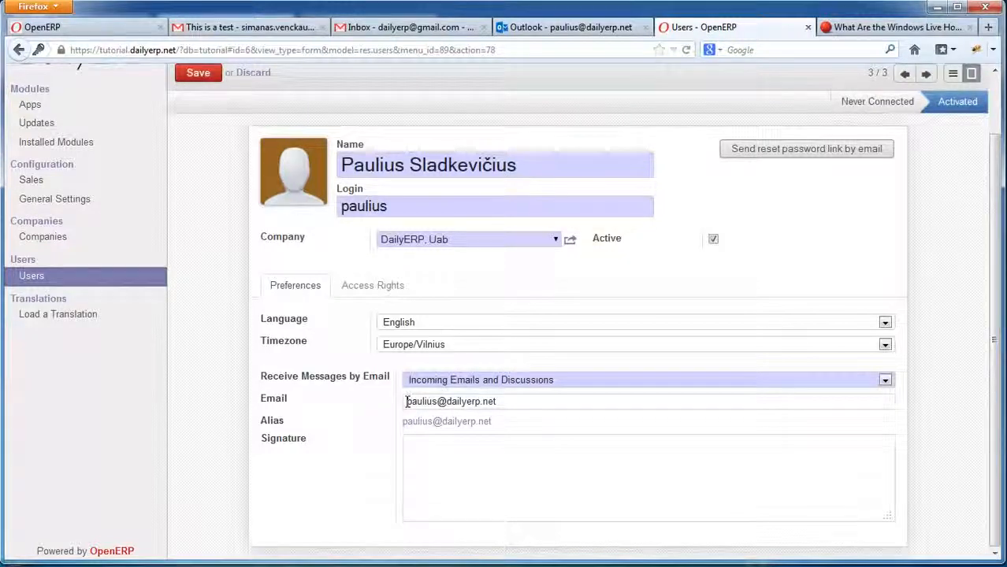
left_click_drag(407, 402, 383, 405)
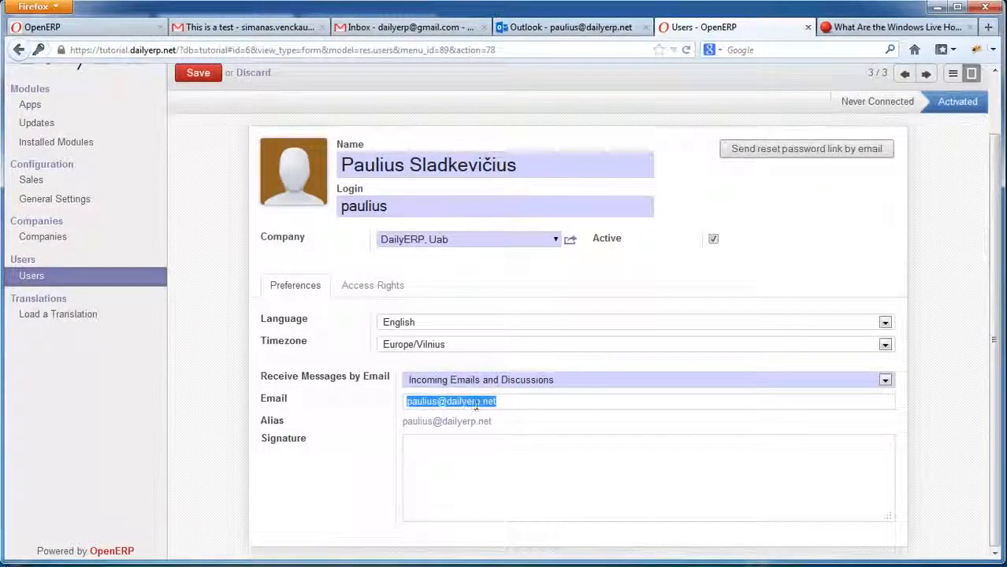
left_click(505, 402)
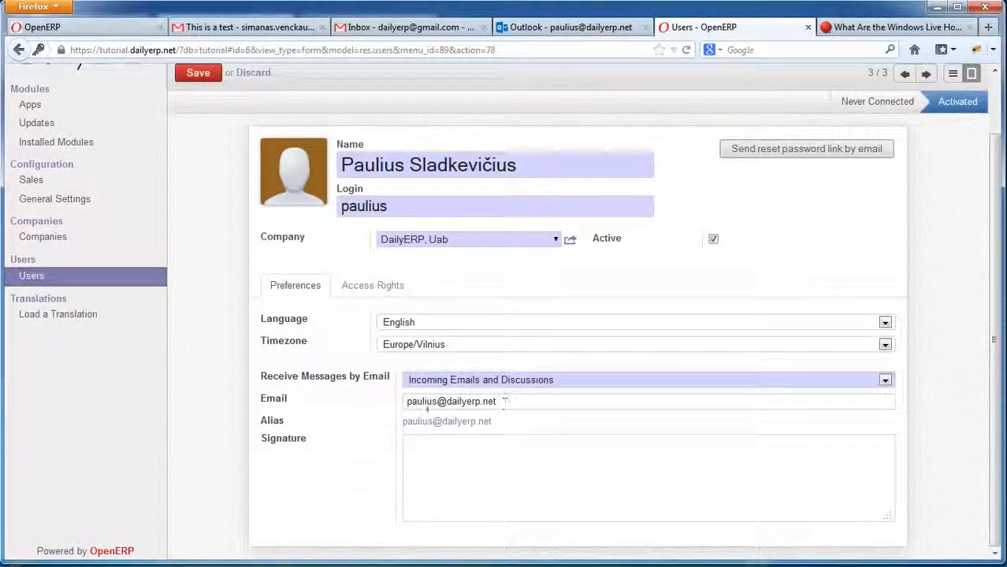
left_click_drag(408, 401, 528, 402)
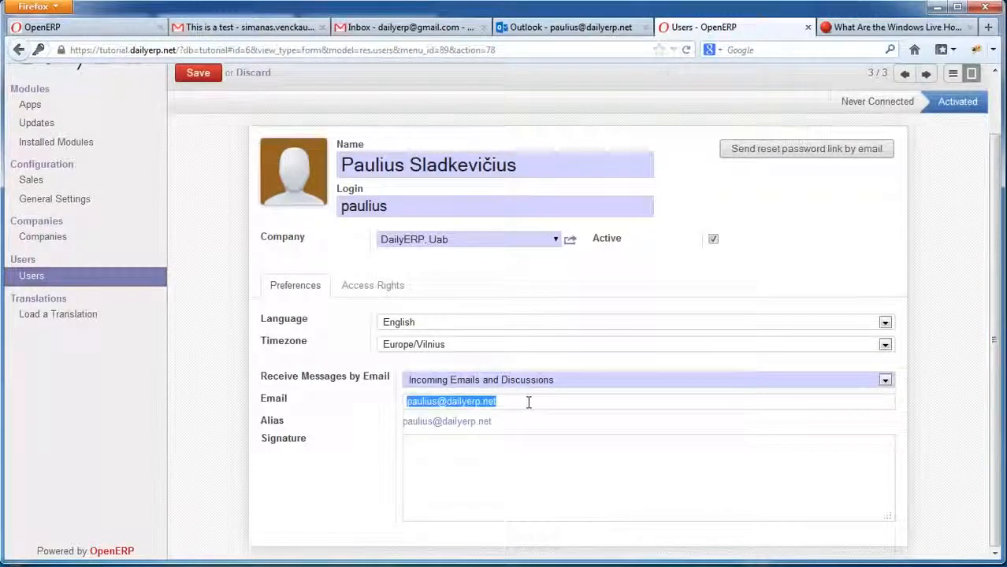
Compare the address with the Outlook invitation email, then reopen the Receive Messages by Email options.
left_click(575, 28)
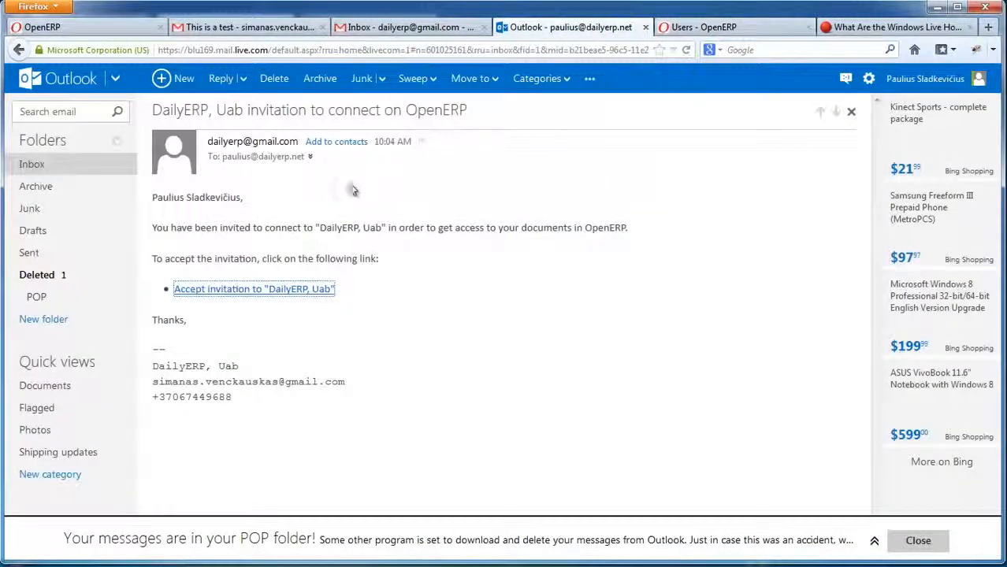
left_click(737, 30)
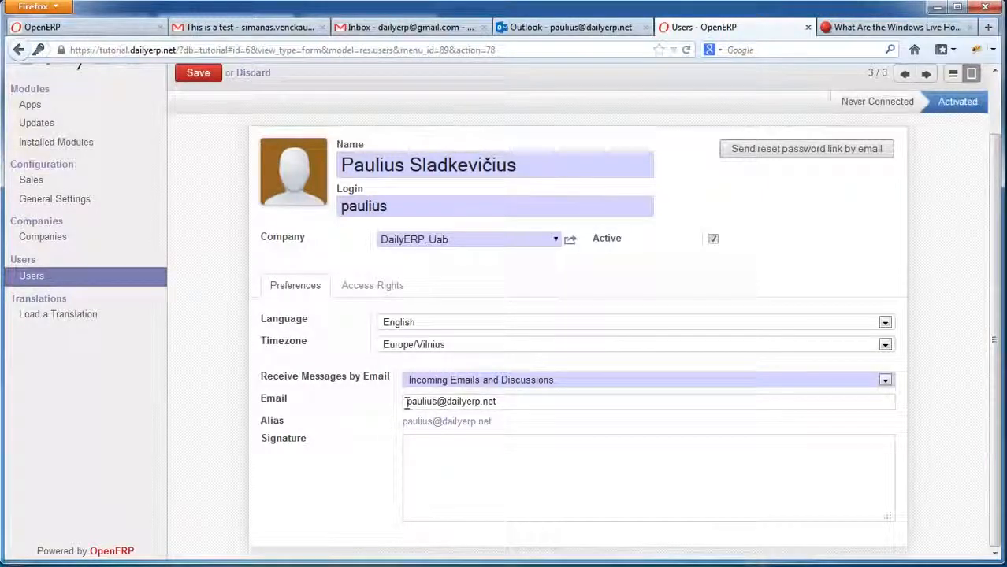
left_click_drag(406, 402, 371, 402)
left_click(505, 404)
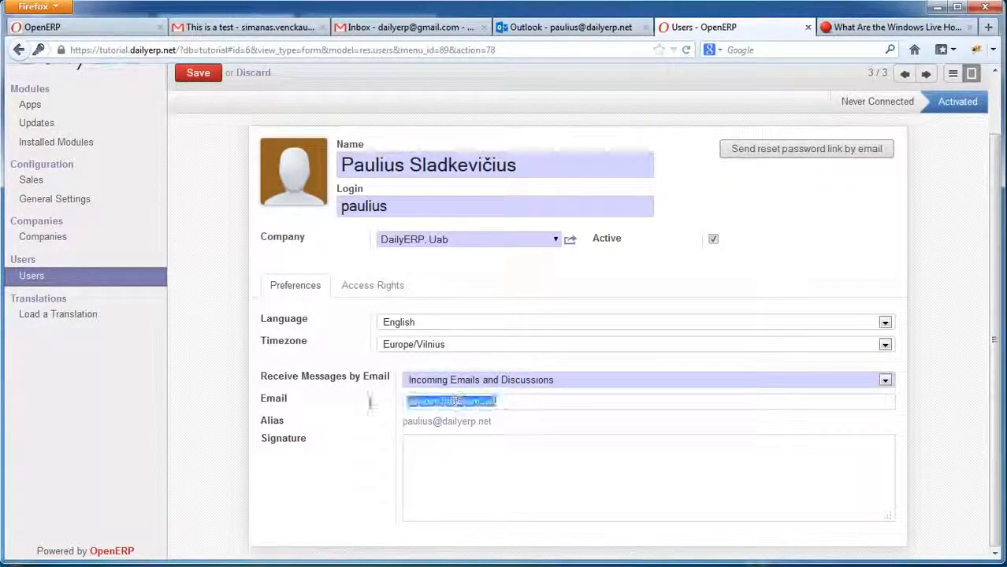
left_click(520, 399)
left_click_drag(407, 402, 524, 400)
left_click(524, 400)
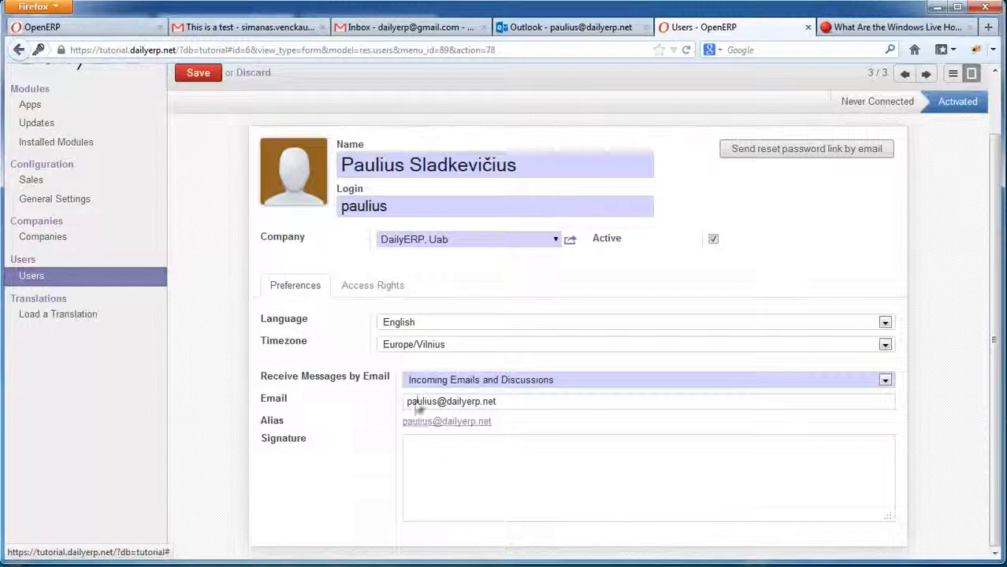
left_click(447, 382)
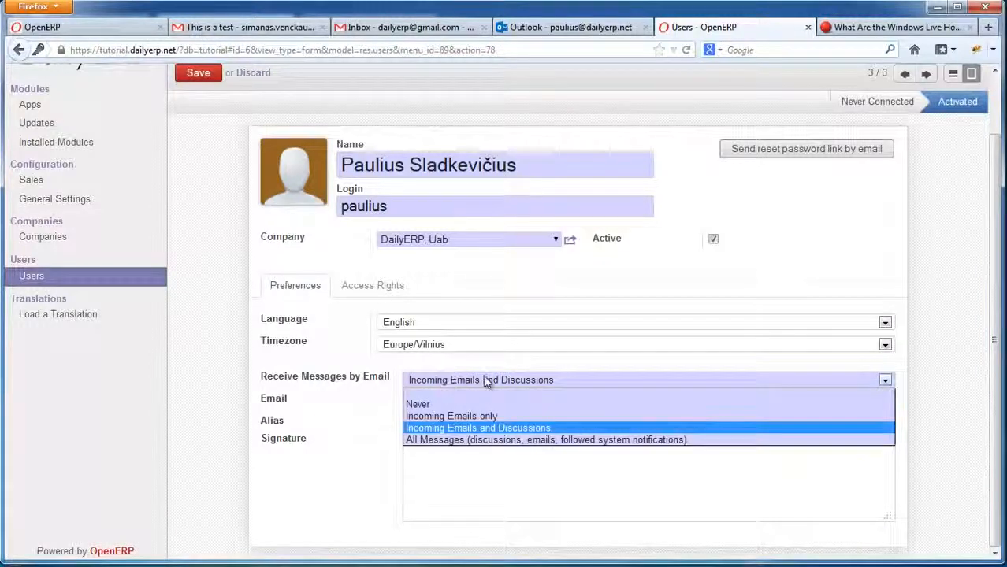
Change Receive Messages by Email to Never, glancing at the Outlook invitation afterwards.
left_click(430, 405)
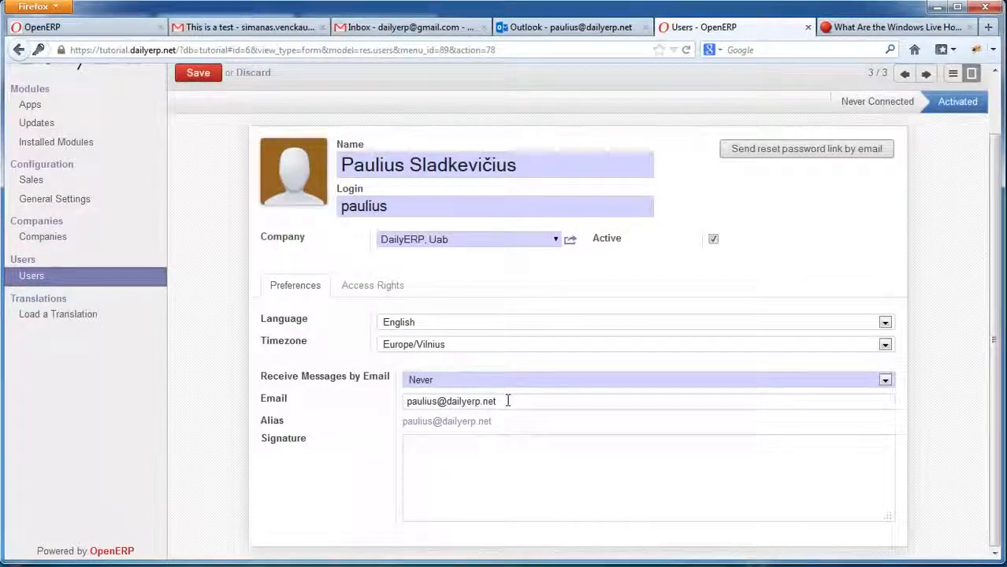
left_click(562, 30)
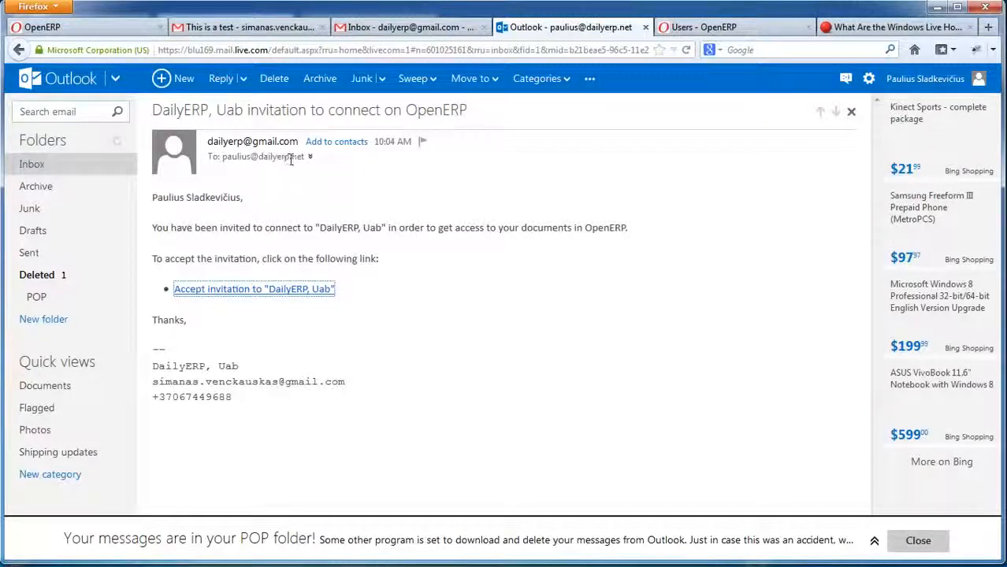
left_click(658, 31)
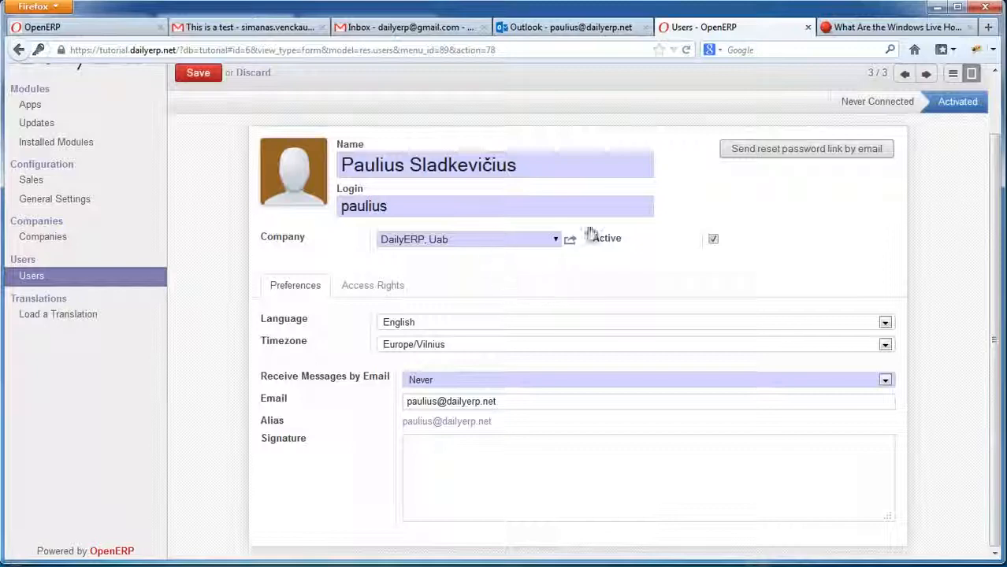
scroll(760, 224, "up", 2)
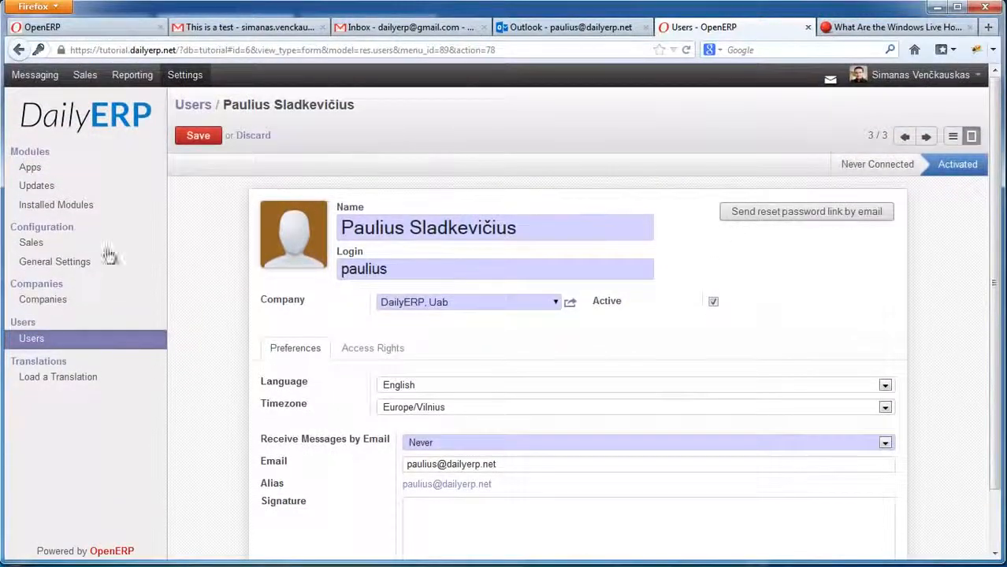
Save the Never preference at the unsaved-changes warning and open Incoming Mail Servers from General Settings.
left_click(44, 266)
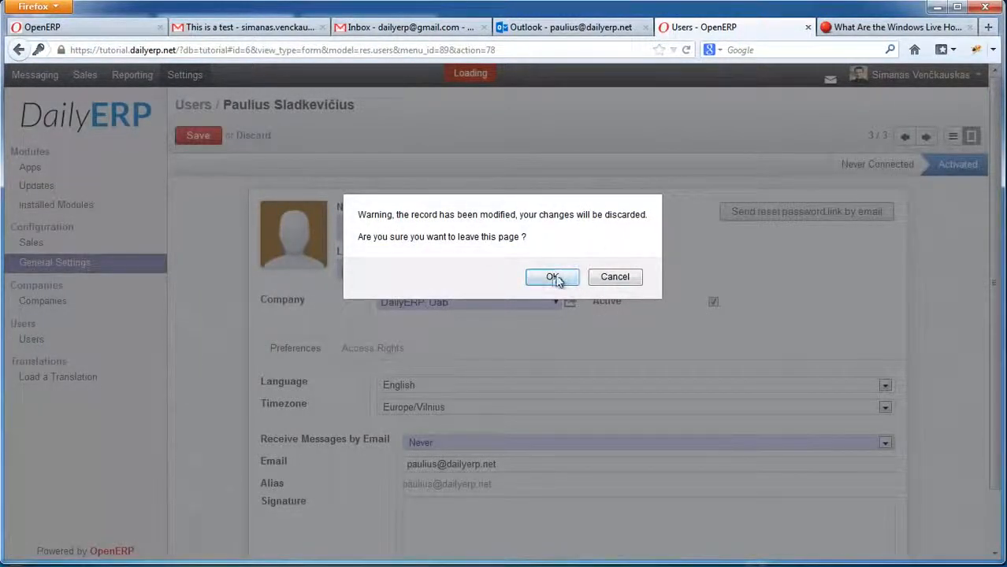
left_click(608, 276)
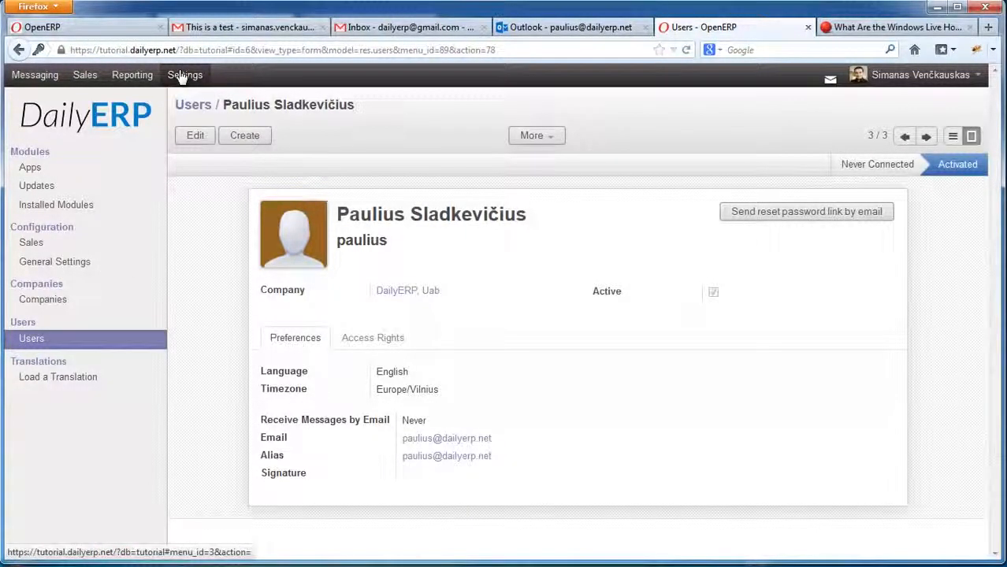
left_click(48, 265)
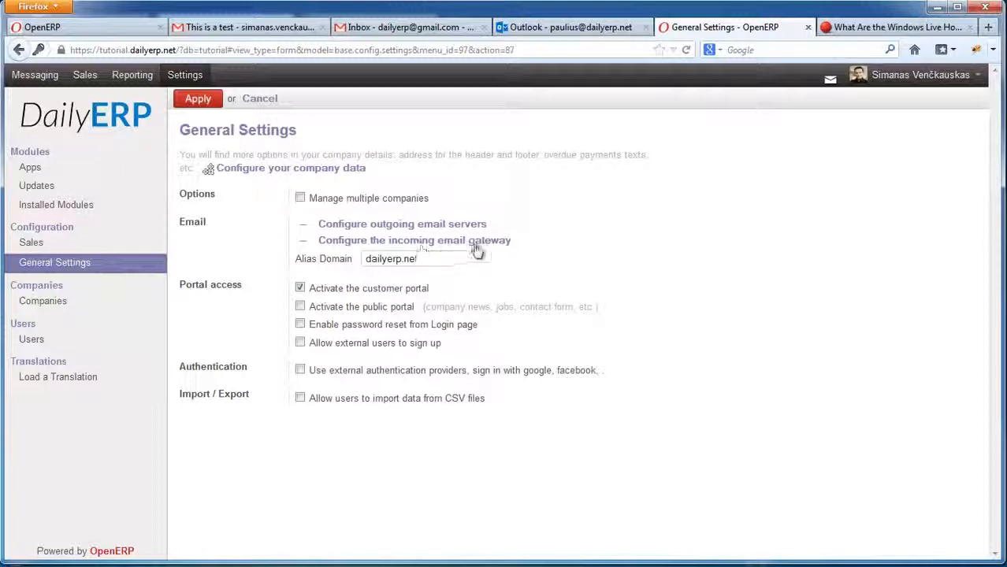
left_click(445, 241)
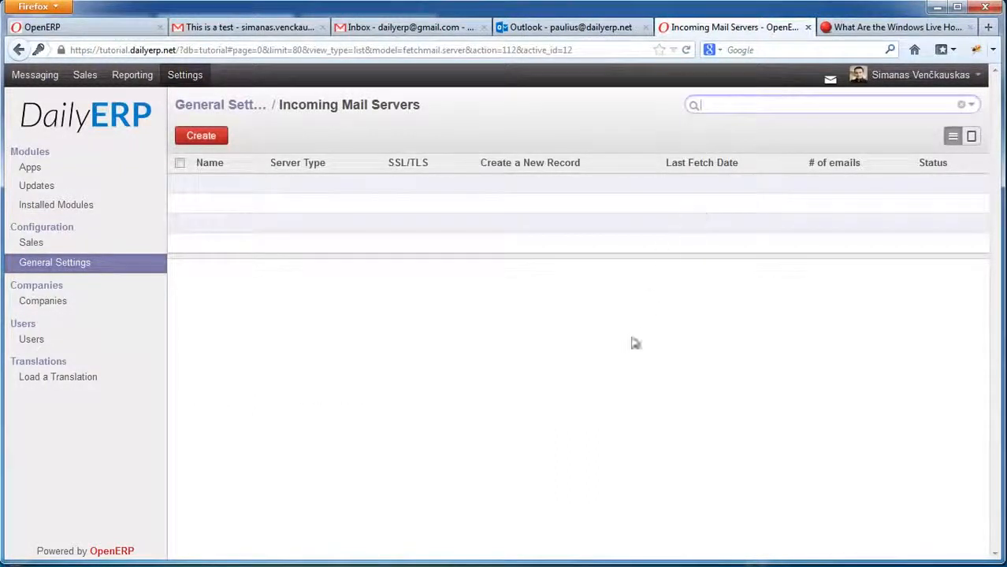
Create incoming server 'Paulius Inbox' of type POP Server, checking the mailbox address in Outlook.
left_click(201, 135)
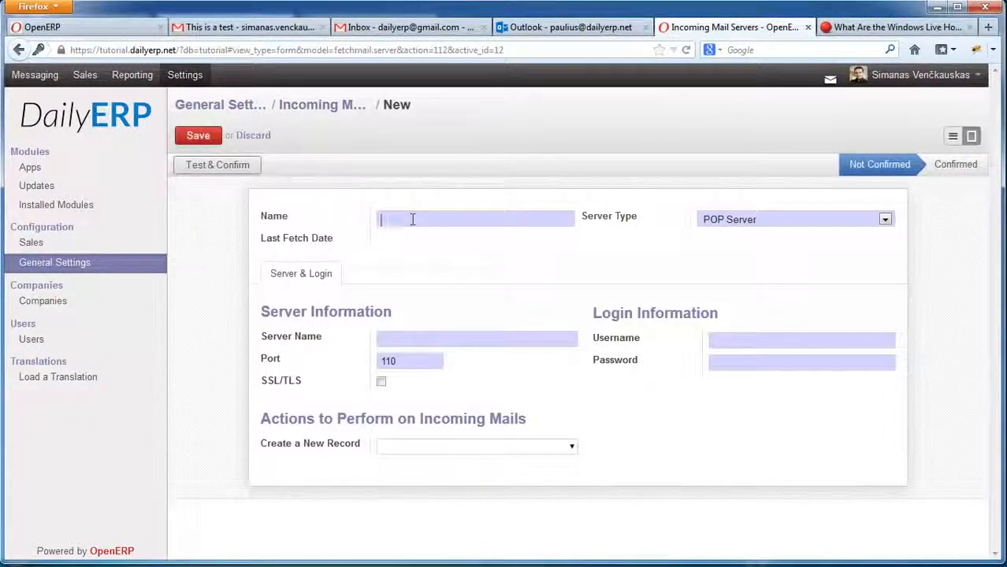
type("Paulius In")
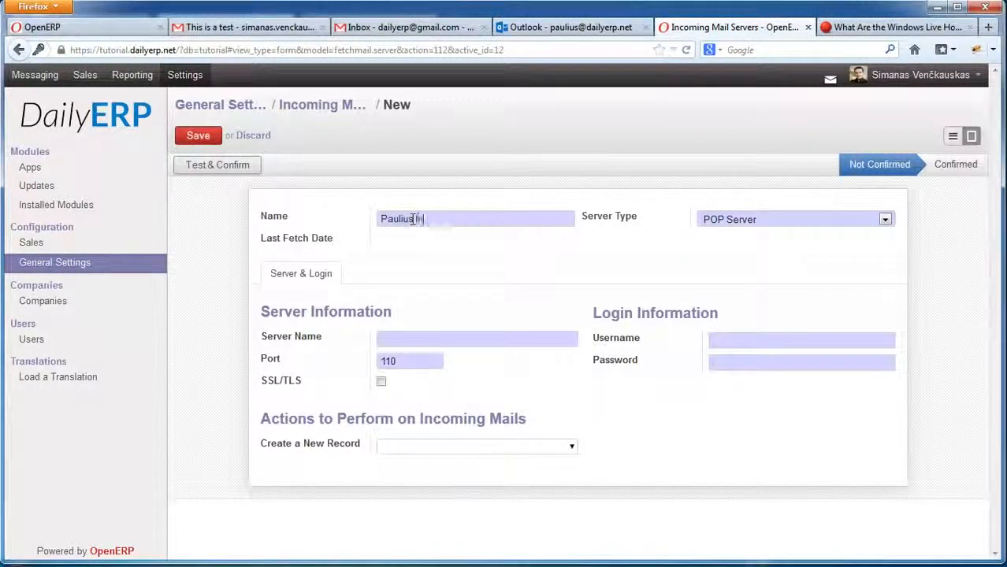
type("box")
left_click(739, 223)
left_click(736, 243)
left_click(383, 344)
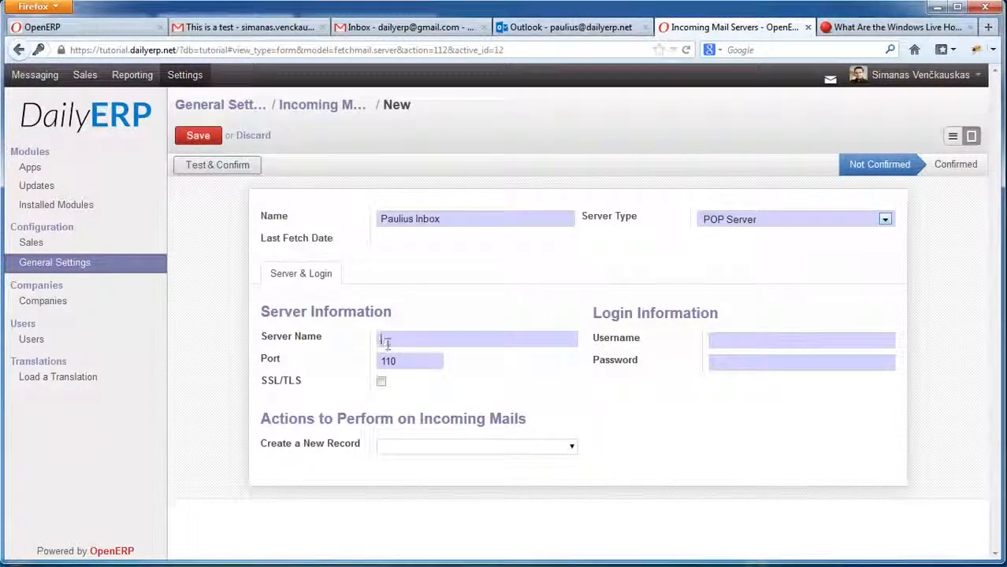
left_click(580, 28)
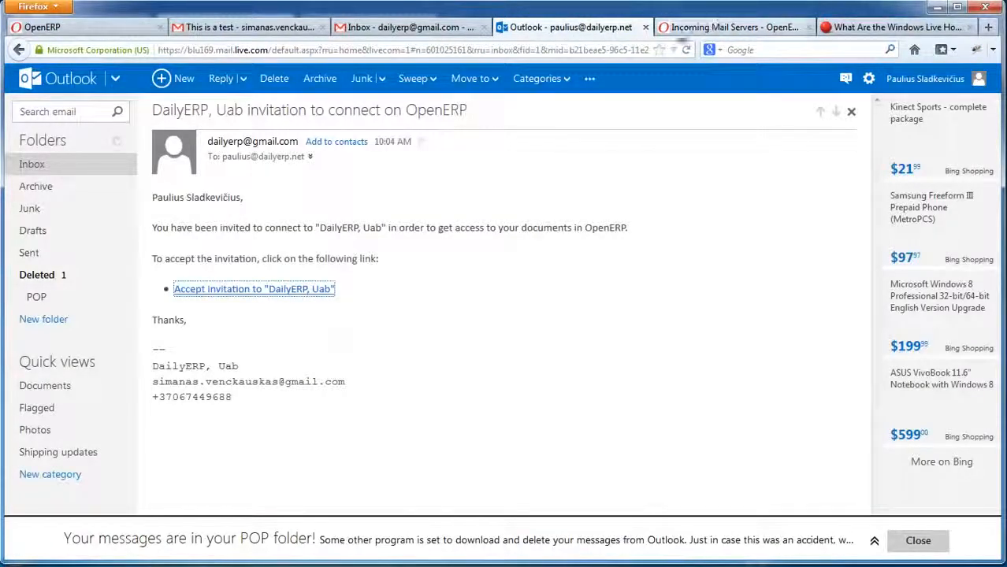
left_click(696, 28)
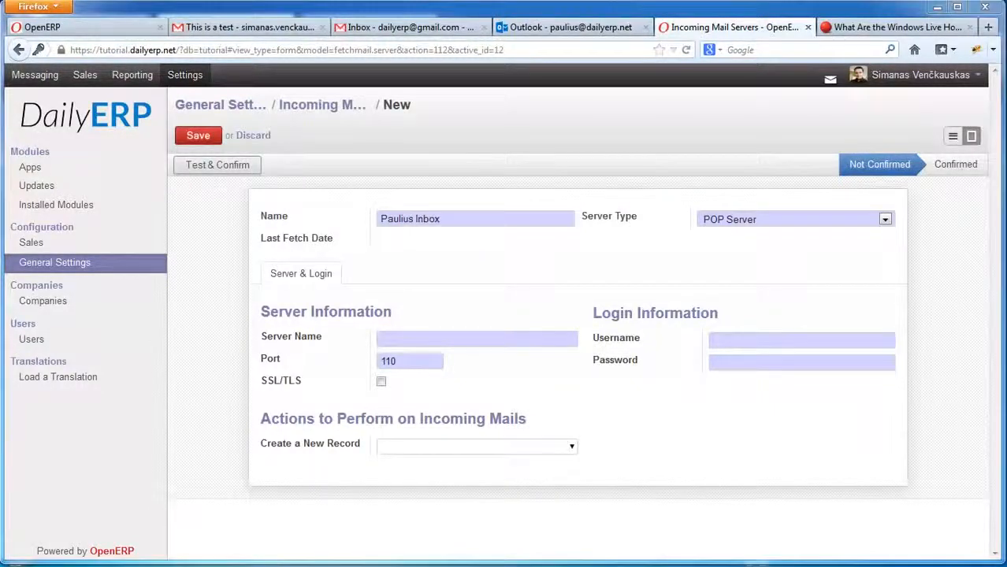
left_click(399, 338)
Enter server pop3.live.com, the mailbox login and password, and enable SSL/TLS on port 995.
type("pop3.live.com")
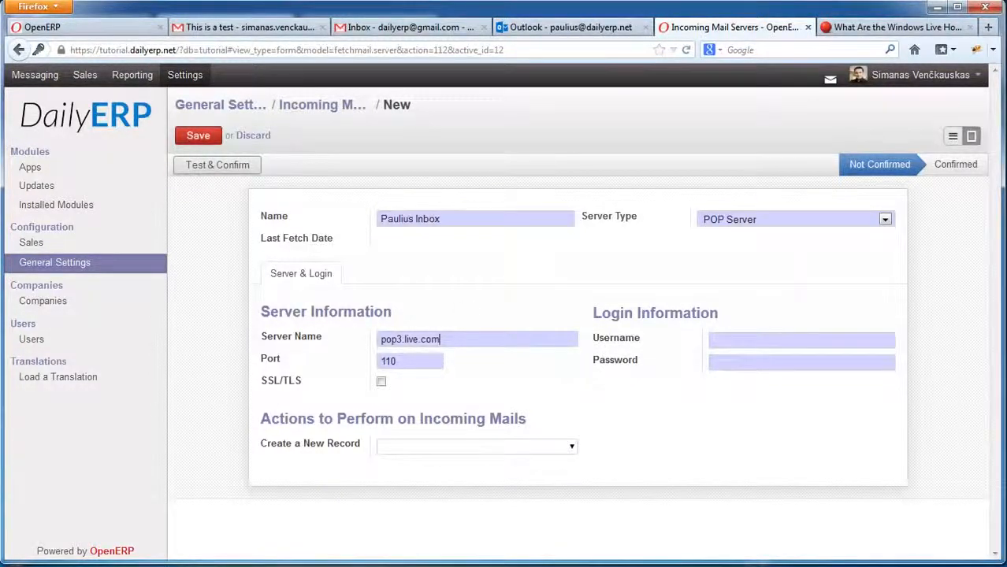
left_click(726, 341)
key("ctrl+v")
left_click(725, 362)
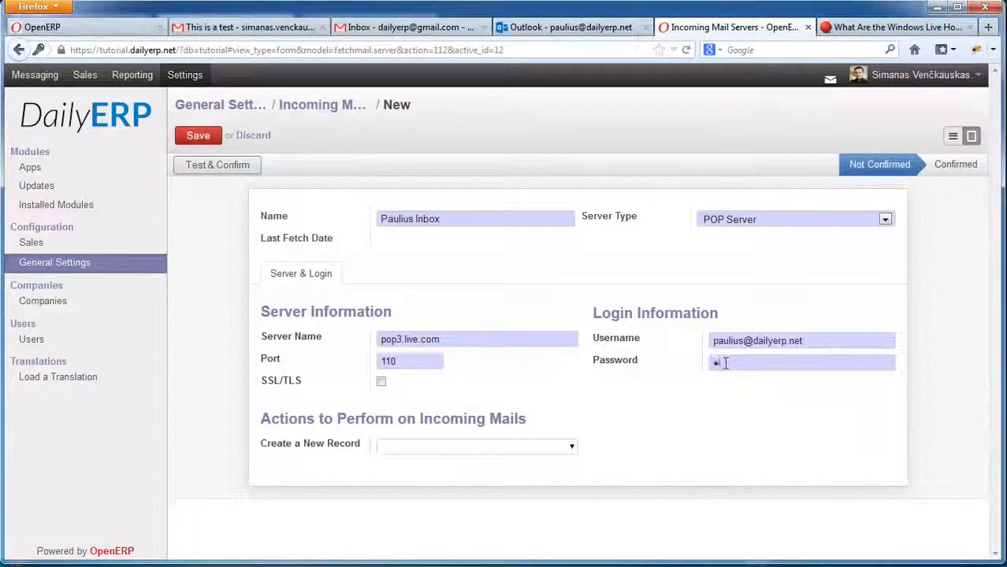
left_click(381, 381)
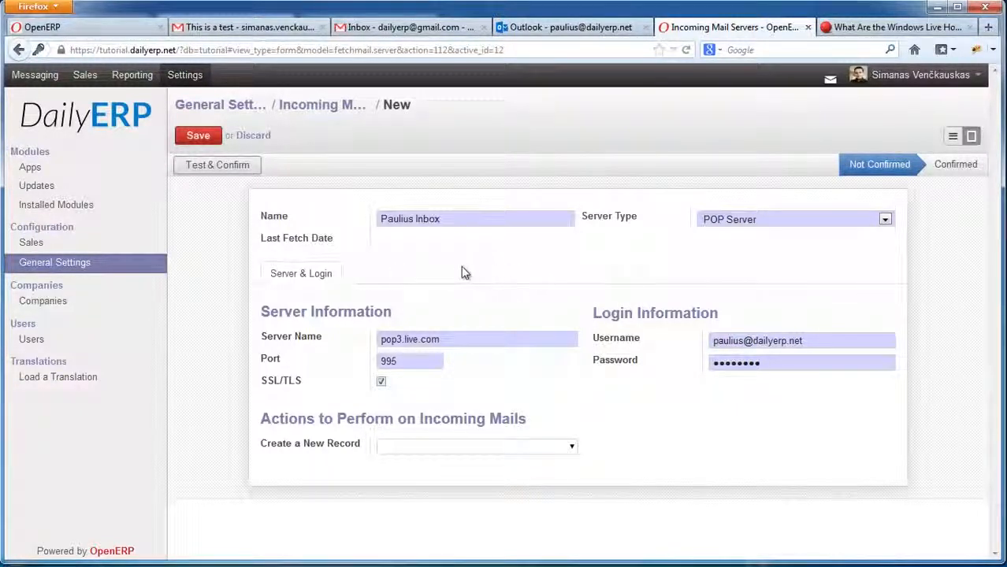
left_click_drag(820, 342, 700, 340)
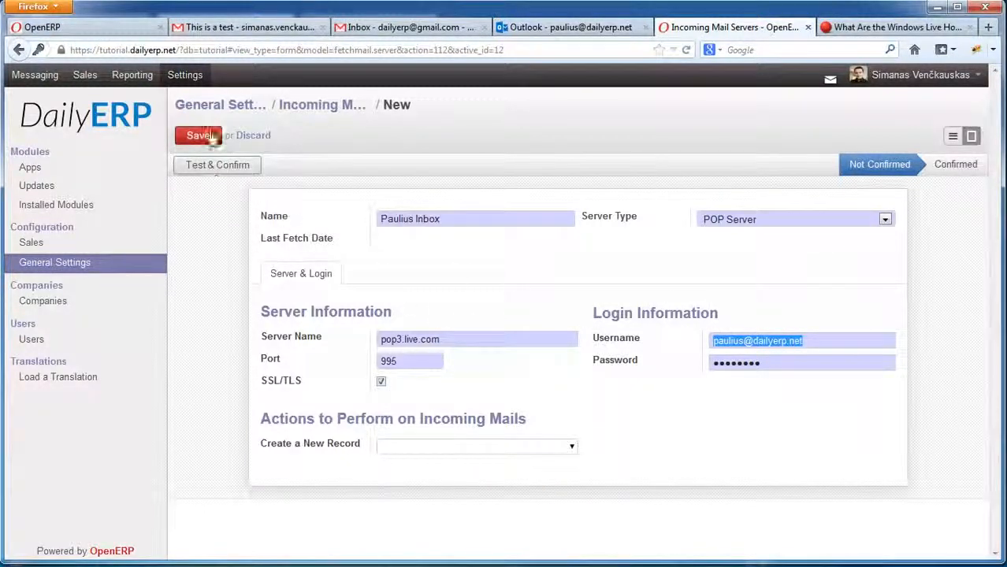
Test & Confirm the Paulius Inbox POP server settings, then save the record.
left_click(748, 339)
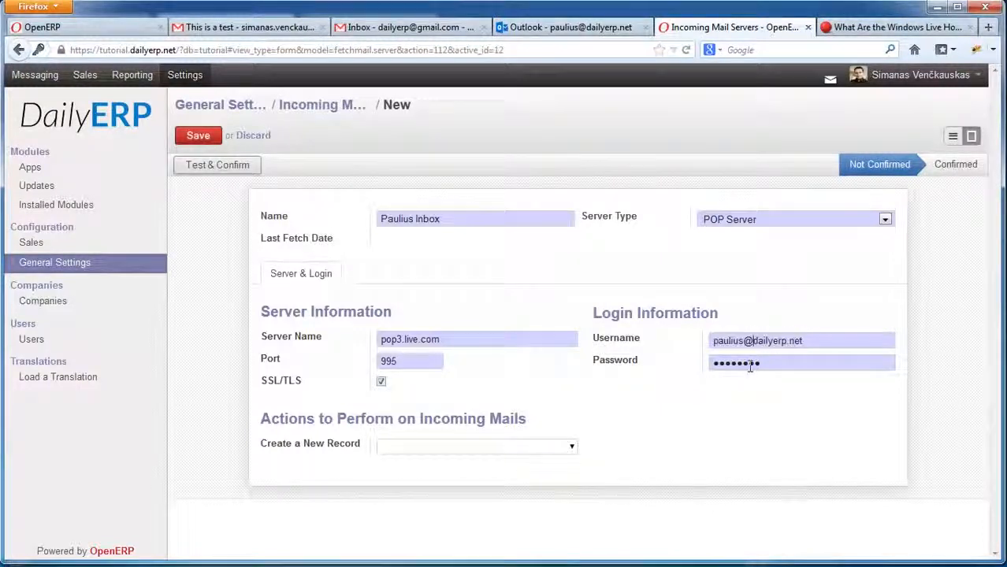
left_click(211, 169)
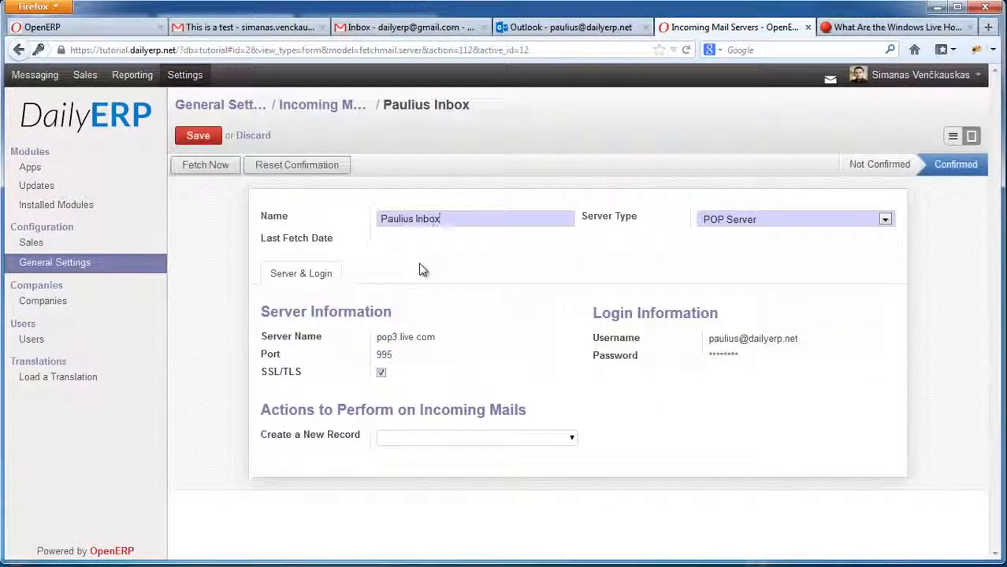
left_click(200, 136)
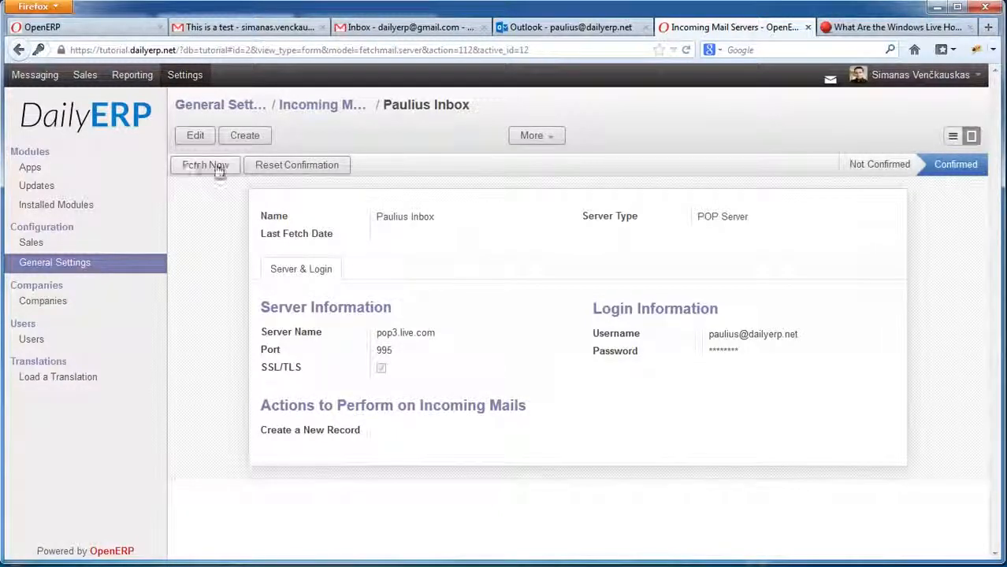
Fetch mail from Paulius Inbox twice, checking Outlook.com in between, then return to the Users list.
left_click(202, 168)
left_click(530, 28)
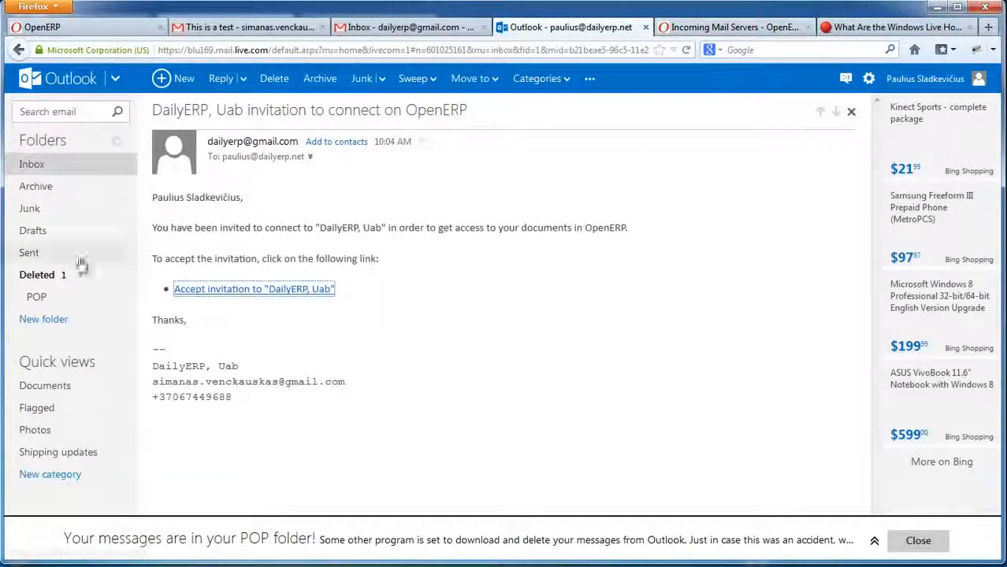
left_click(709, 27)
left_click(598, 30)
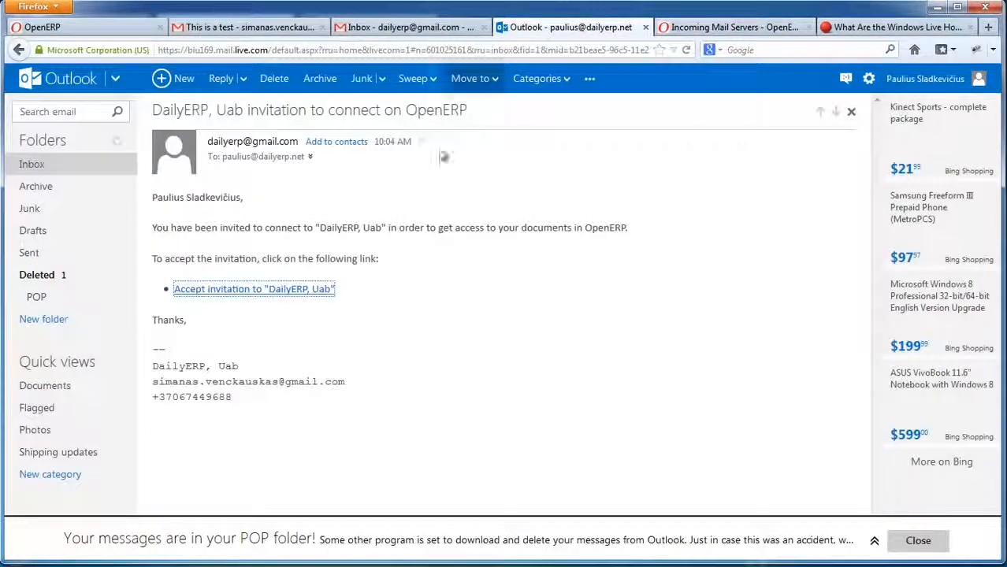
left_click(729, 28)
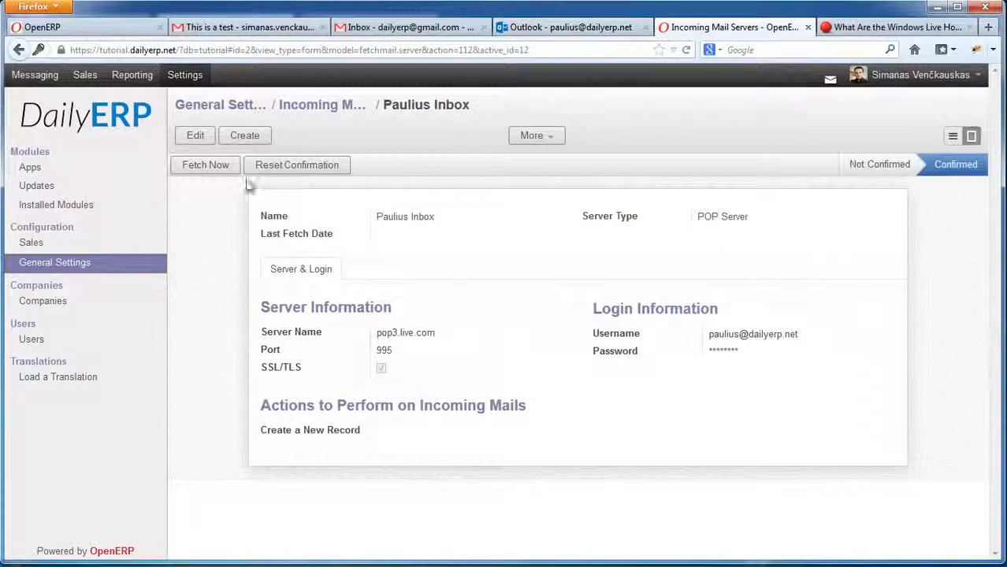
left_click(212, 168)
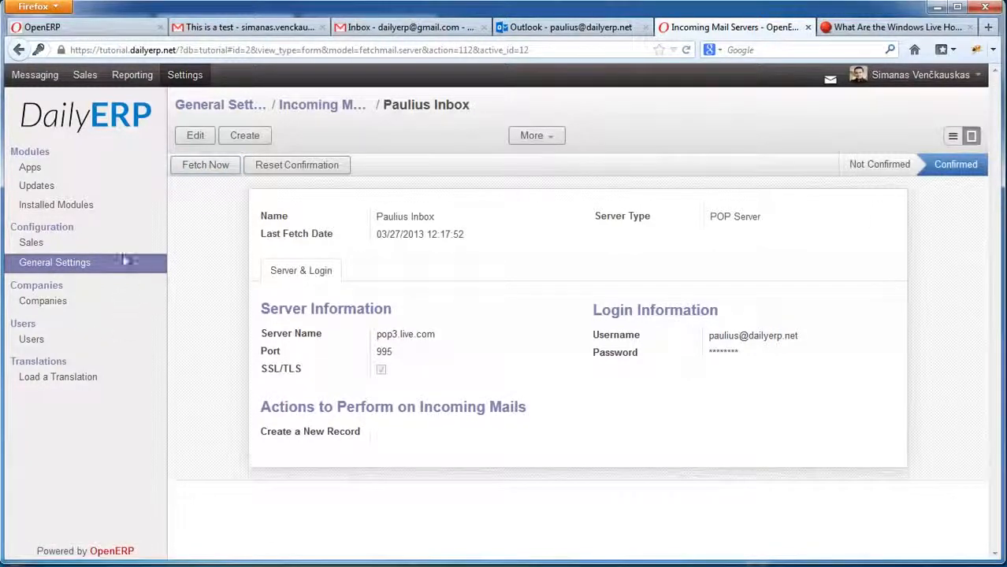
left_click(39, 341)
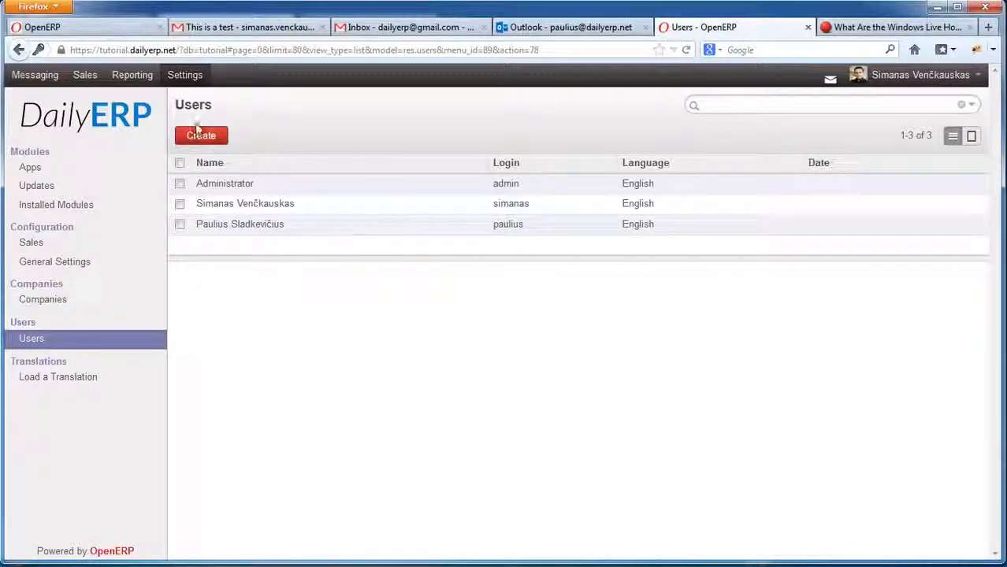
Start a new Gmail message and choose a different sender address.
left_click(227, 29)
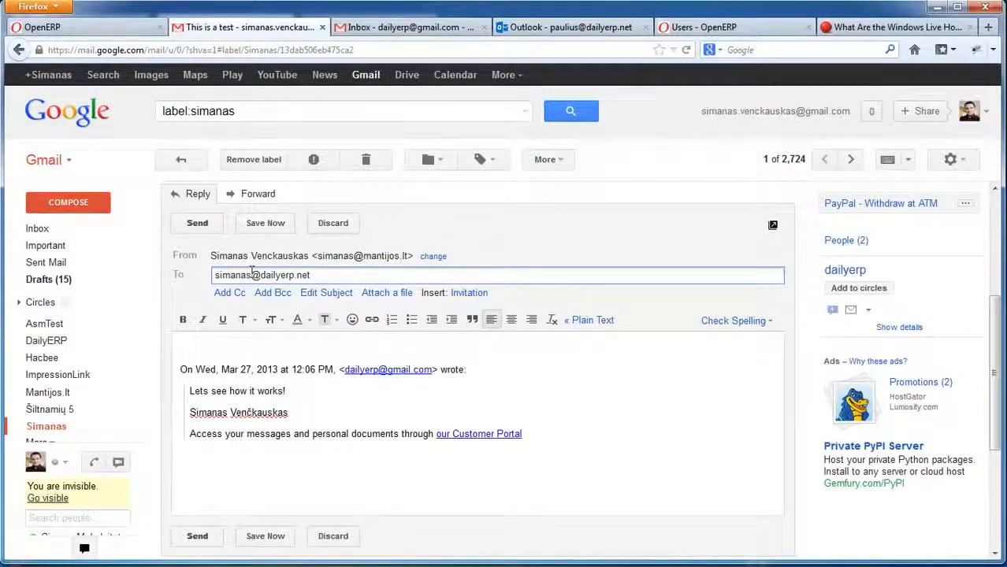
left_click(67, 203)
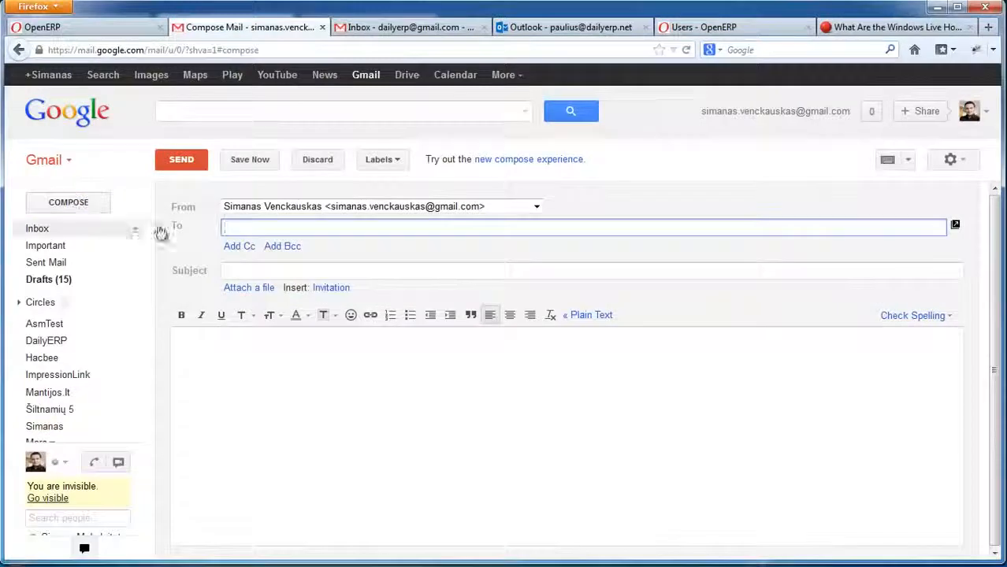
left_click(293, 209)
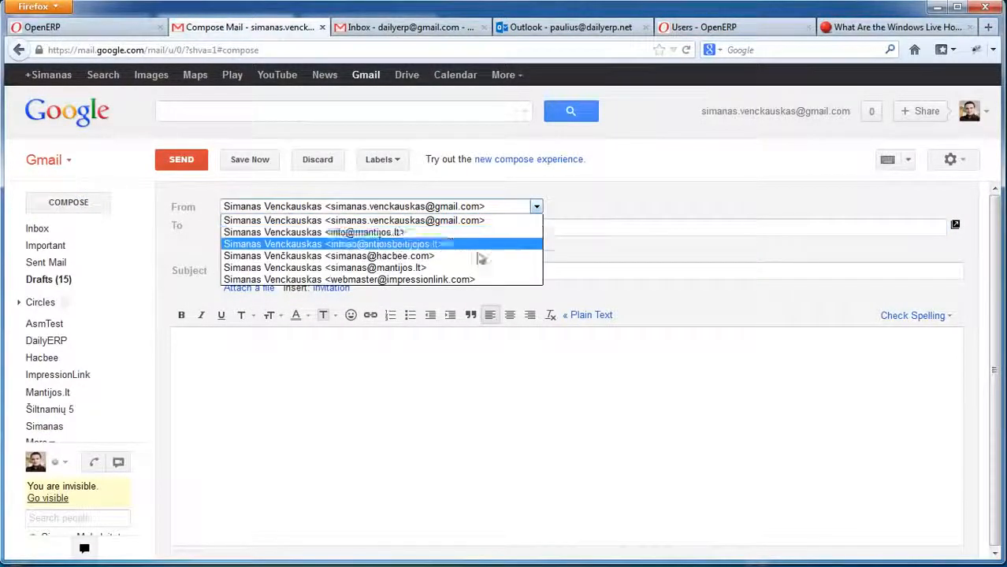
left_click(415, 272)
Send a greeting to the user's OpenERP e-mail address with the body 'How are you?'.
left_click(308, 229)
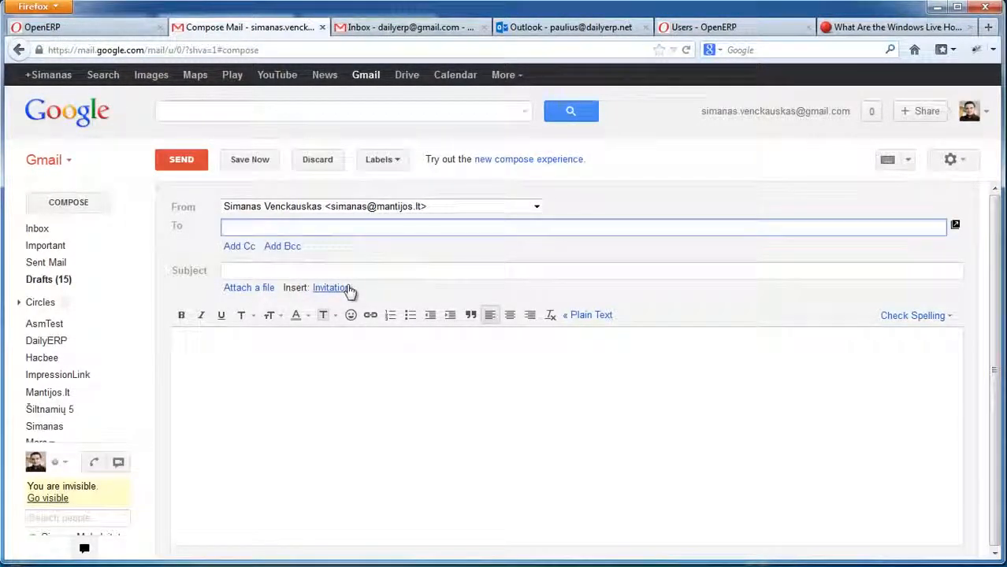
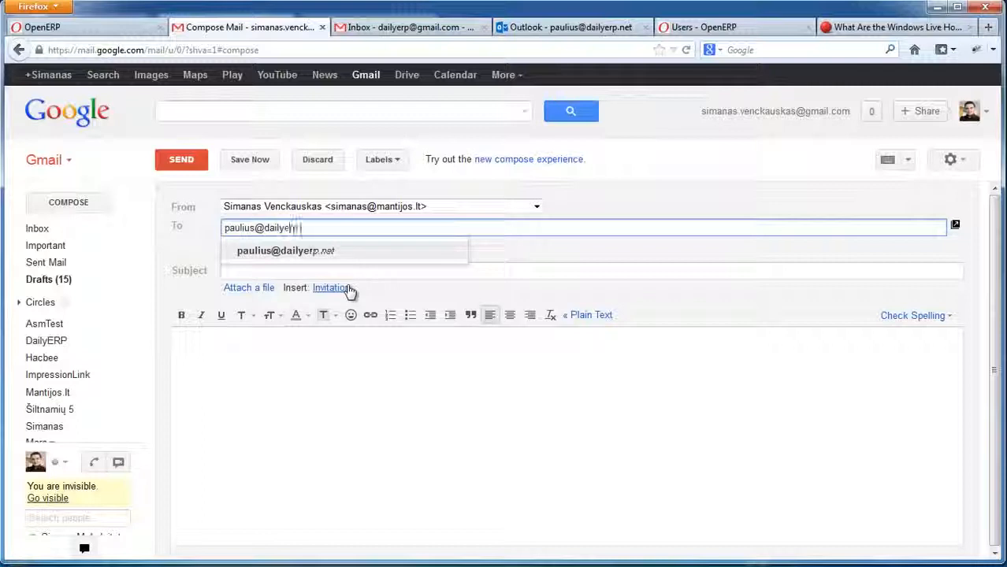
left_click(499, 273)
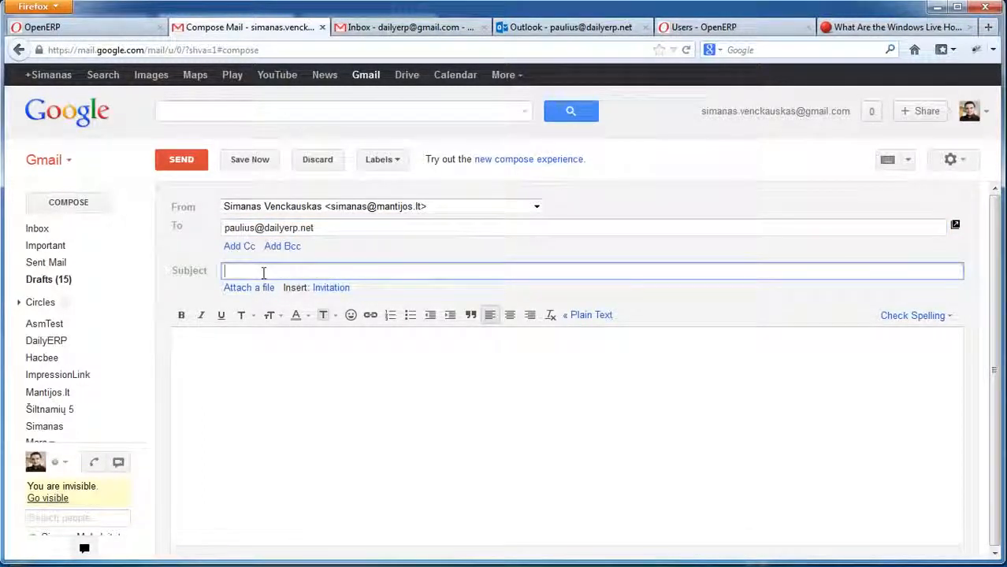
type("Hello Pau")
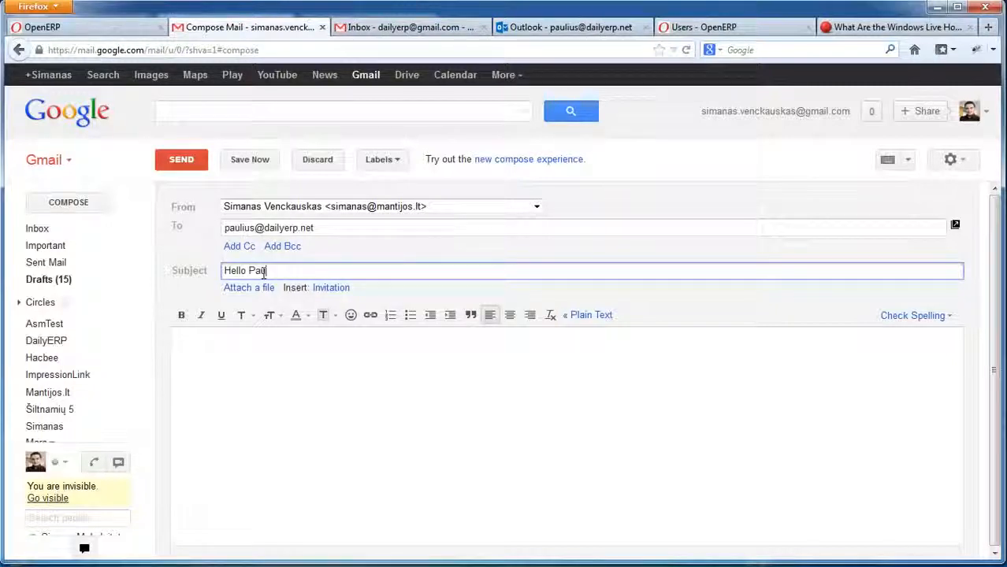
type("lius")
left_click(292, 378)
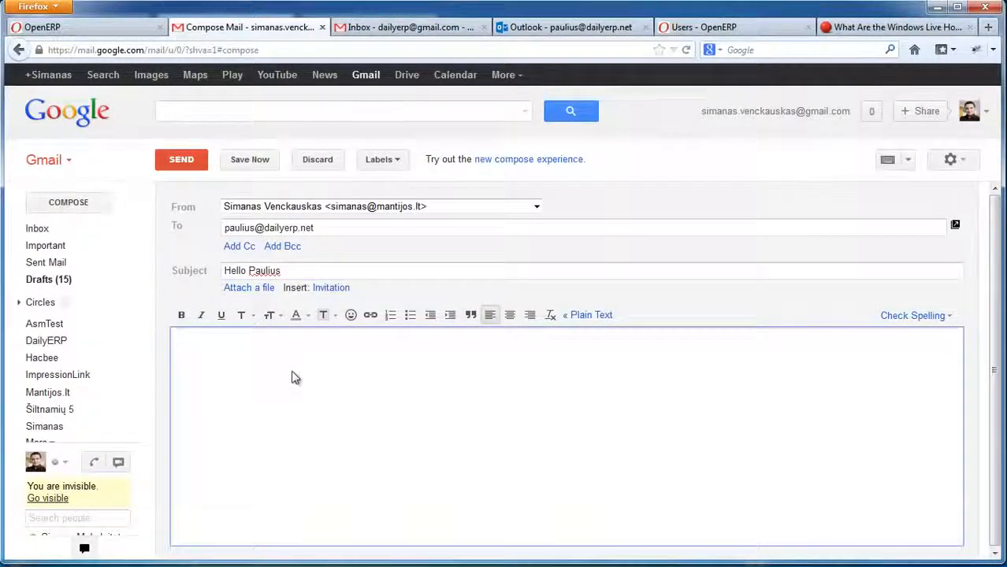
type("Hiw are youu")
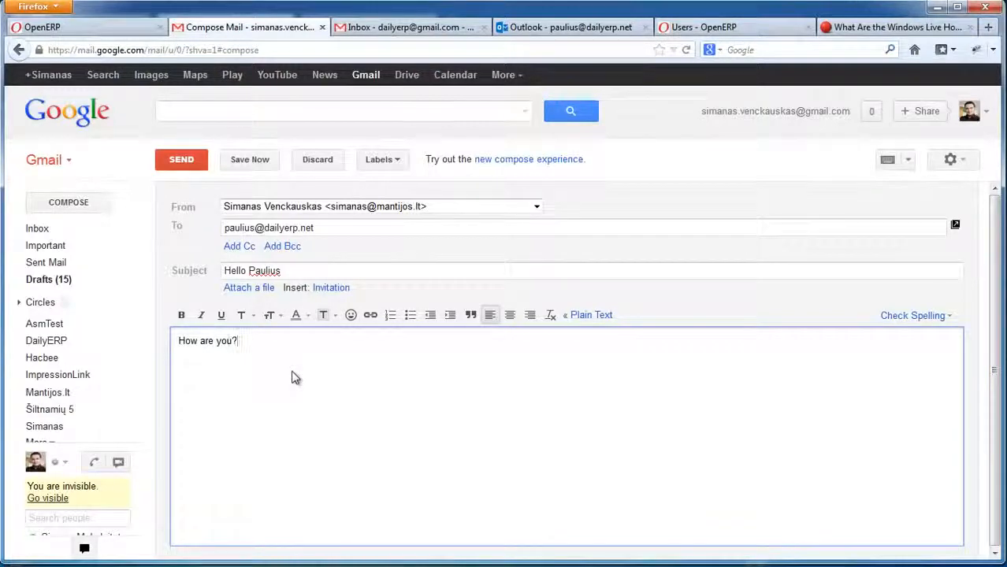
left_click(186, 164)
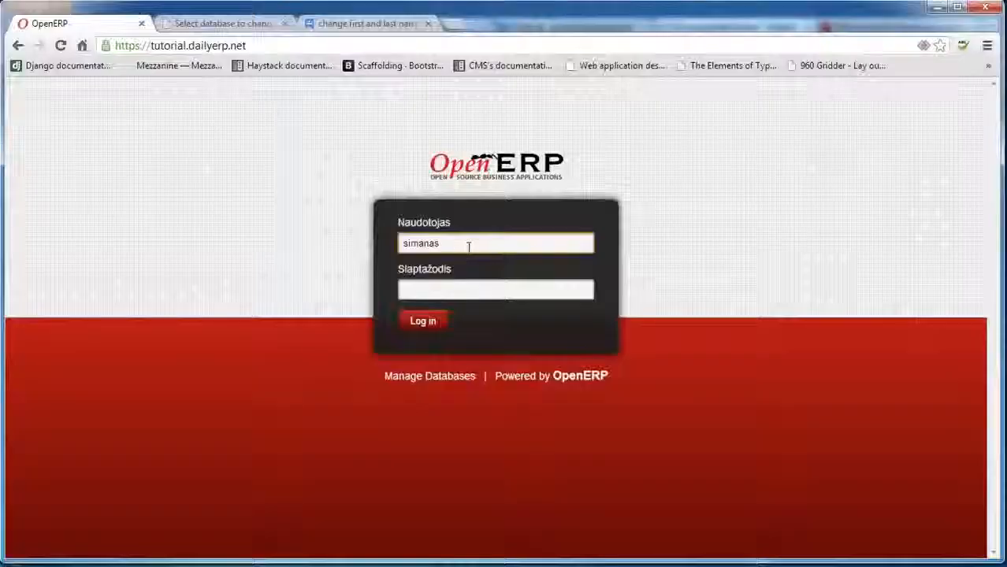
Sign in to OpenERP as the message recipient using their login and password.
double_click(468, 247)
type("paulius")
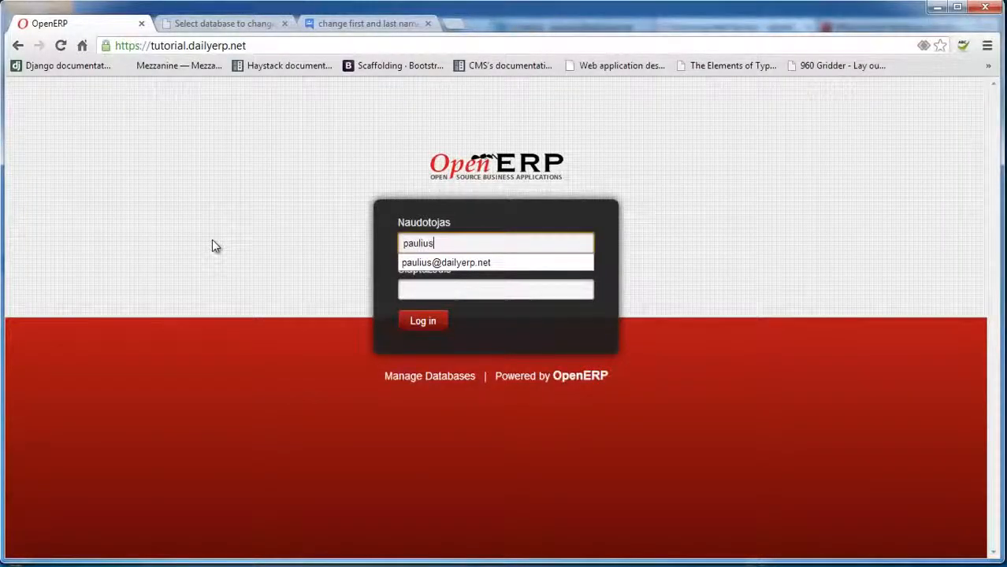
left_click(443, 289)
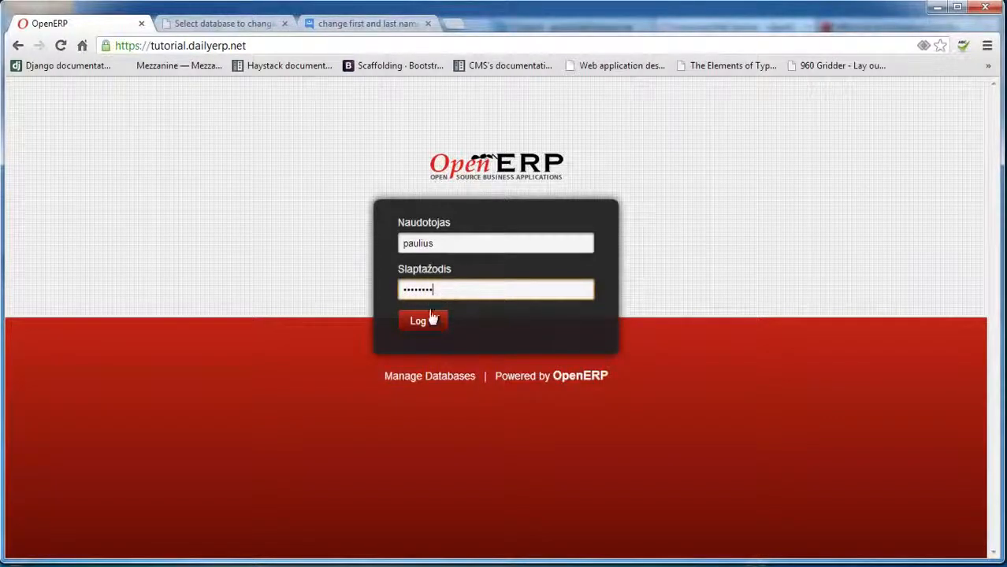
left_click(425, 320)
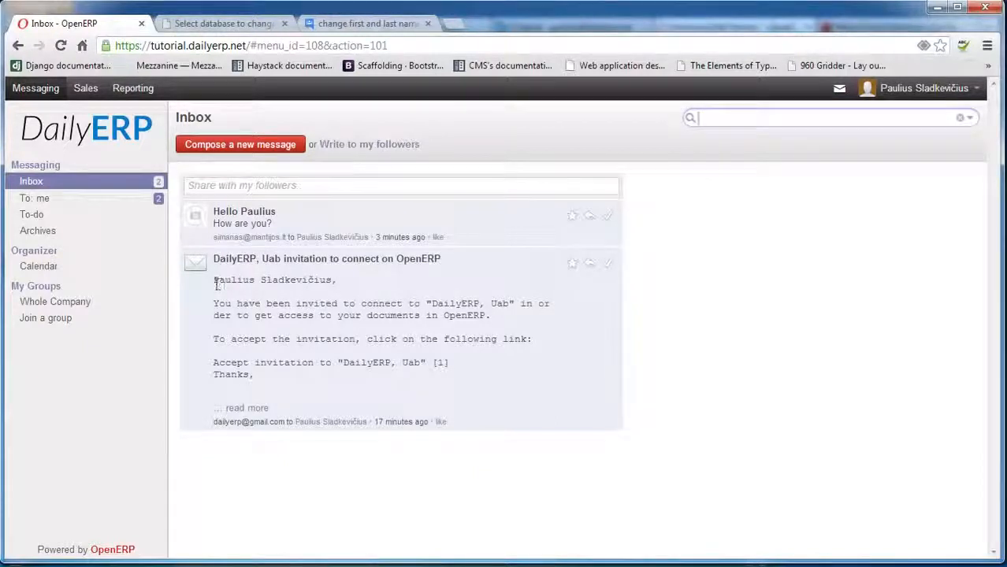
left_click_drag(215, 281, 256, 281)
left_click(299, 303)
left_click_drag(214, 223, 276, 224)
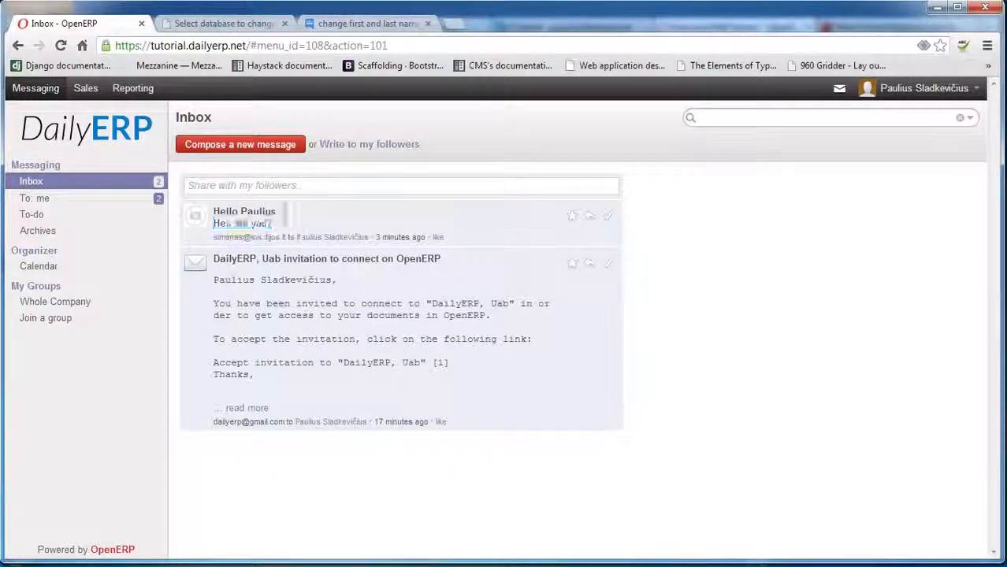
left_click(272, 225)
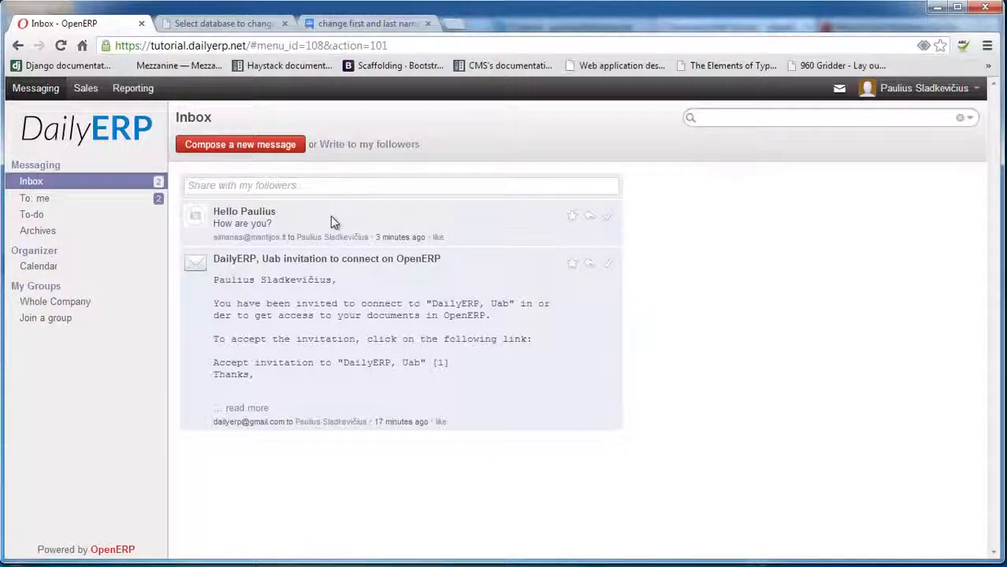
left_click_drag(281, 213, 221, 211)
left_click(277, 214)
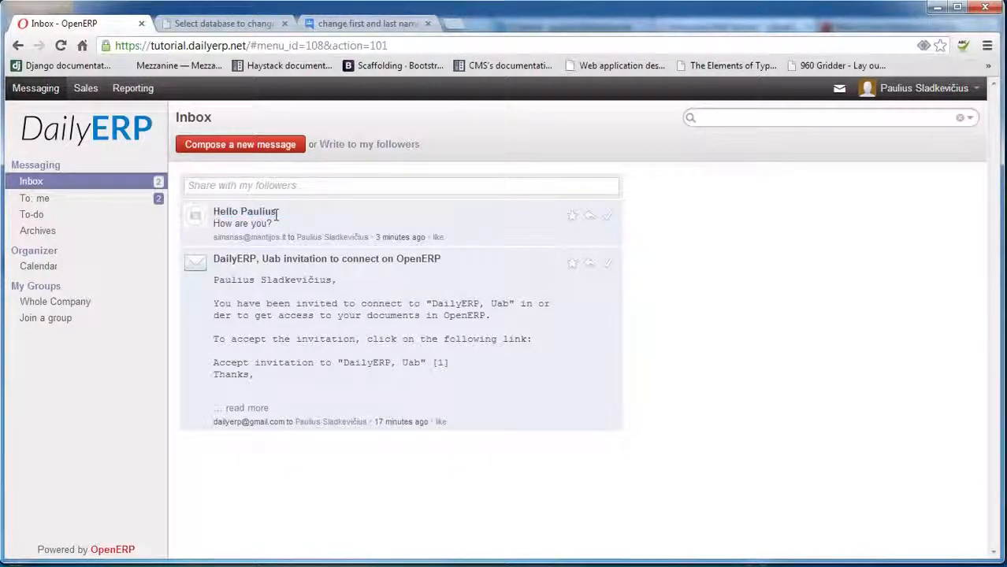